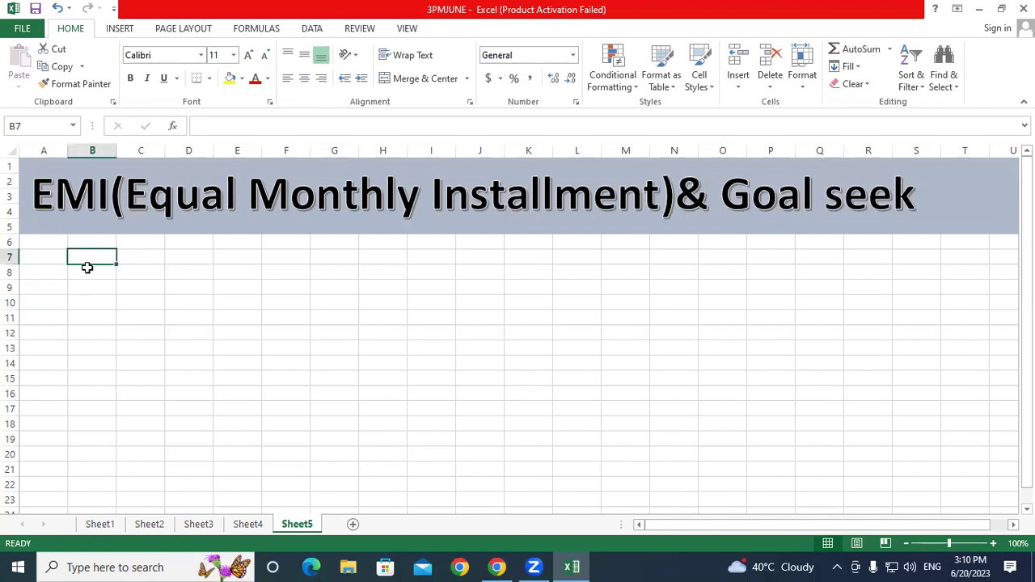
Enter headers PRODUCT and CAR in B7:C7, make them bold size 16, and autofit columns B:C.
text(PRODUCT)
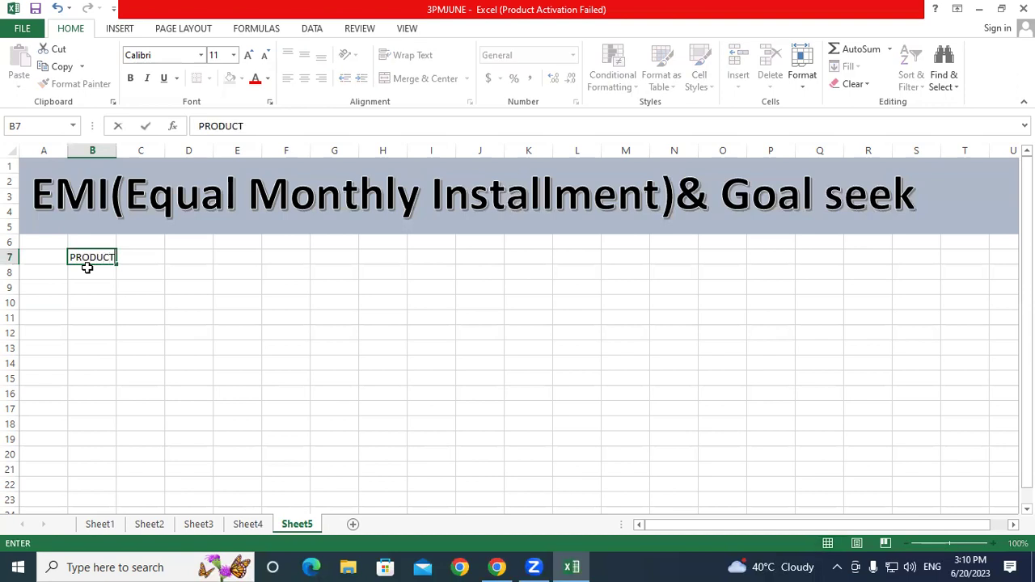
key(Tab)
text(CAR)
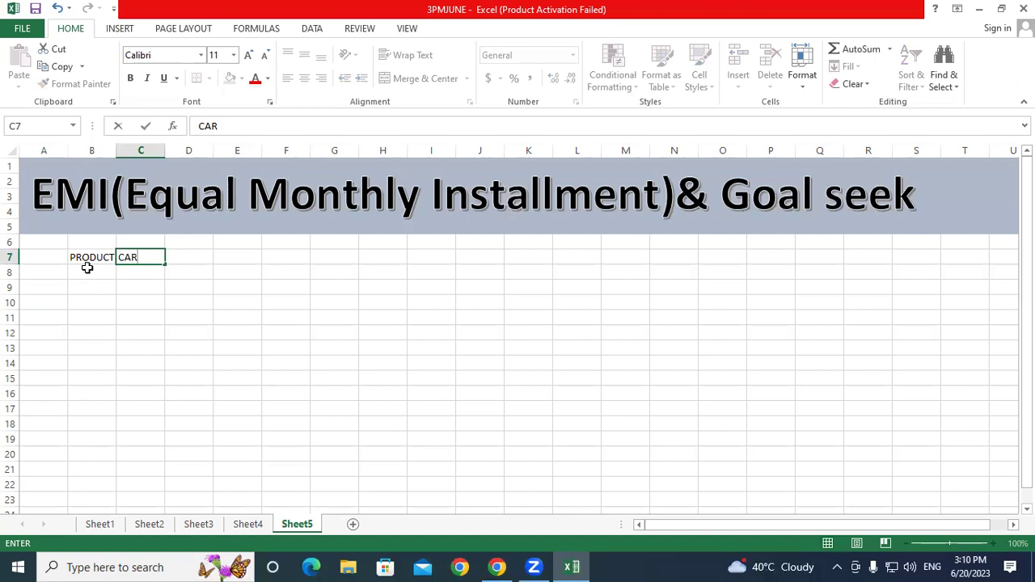
key(Return)
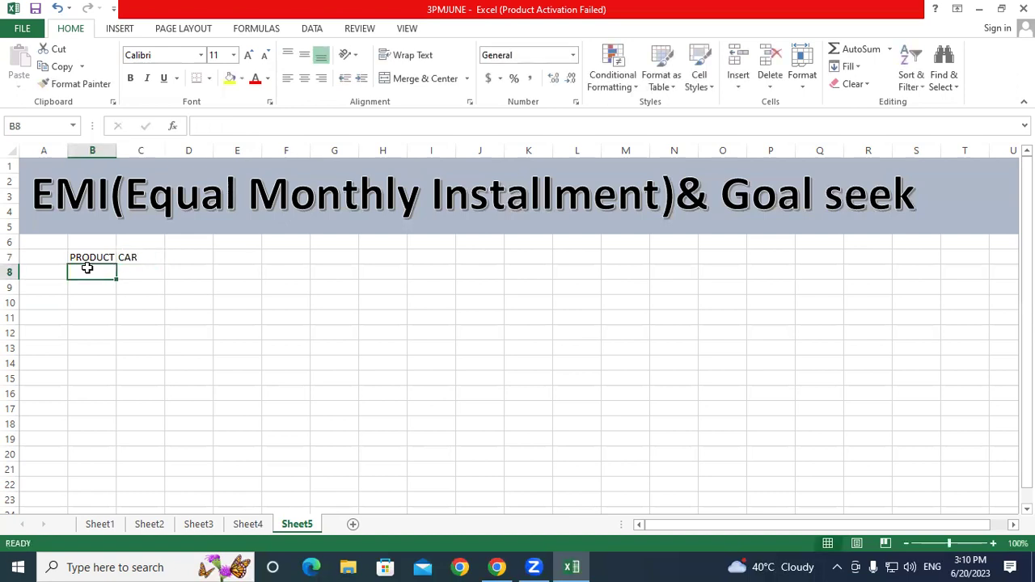
drag(81, 259, 138, 258)
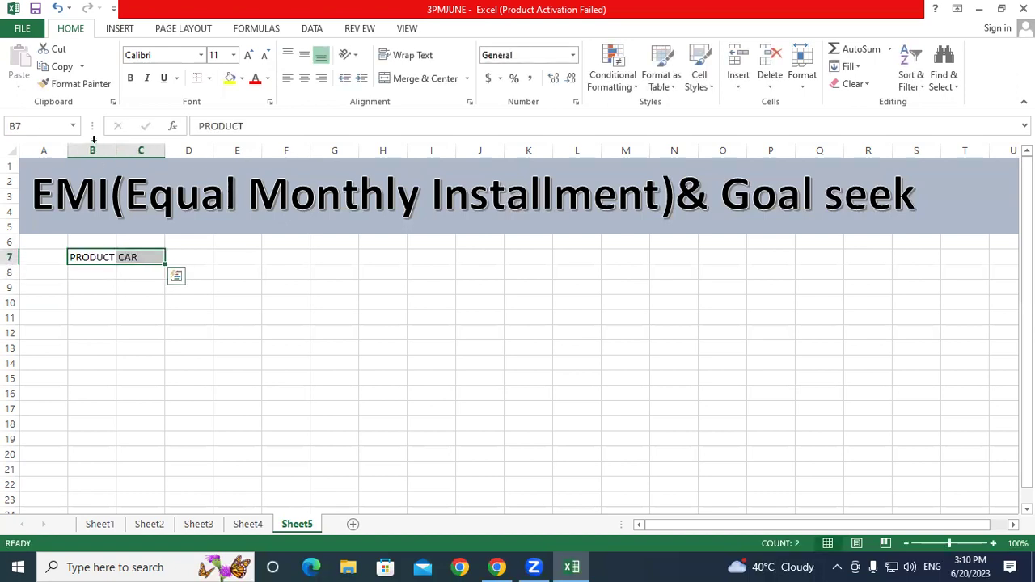
key(ctrl+b)
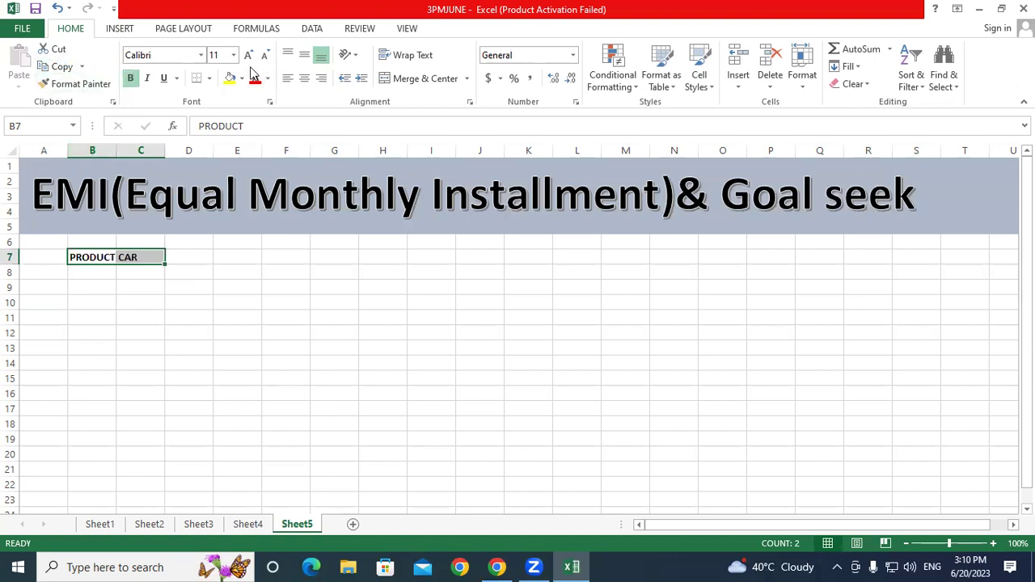
click(248, 55)
click(249, 55)
click(248, 55)
drag(93, 149, 141, 150)
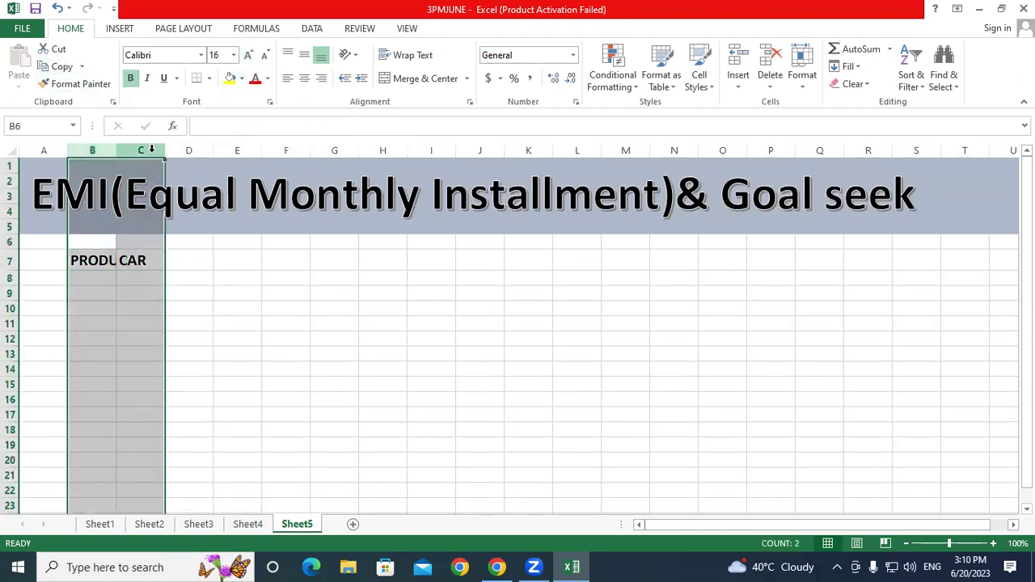
double_click(164, 151)
click(167, 279)
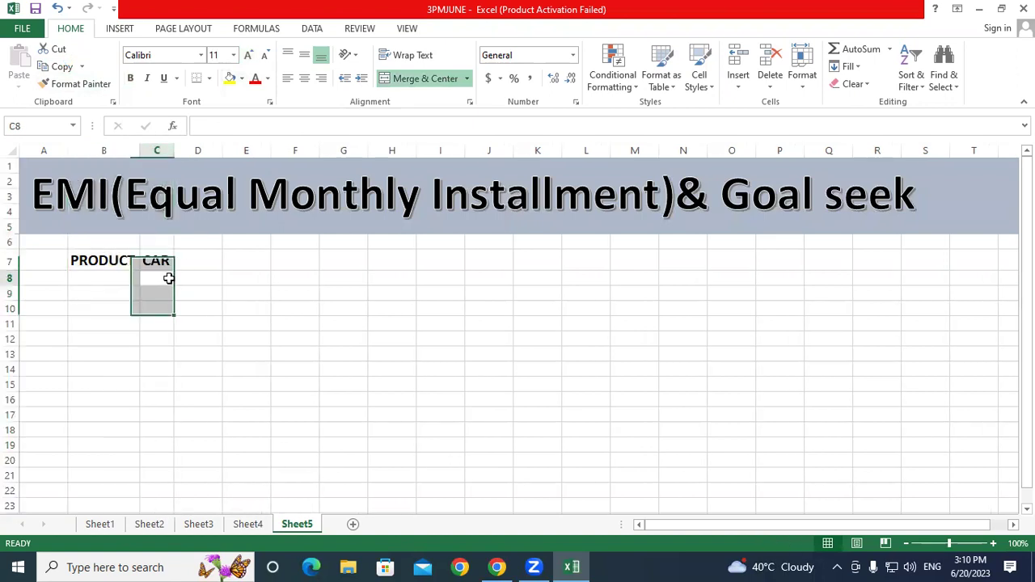
Enter the label PRICE with the value 500000 in row 8.
click(104, 277)
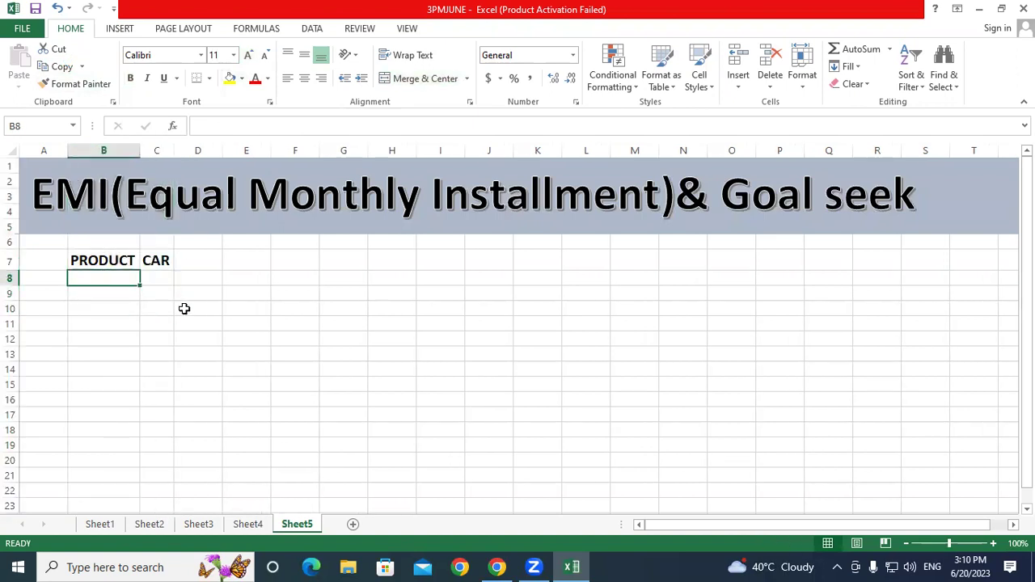
text(PRICE)
key(Tab)
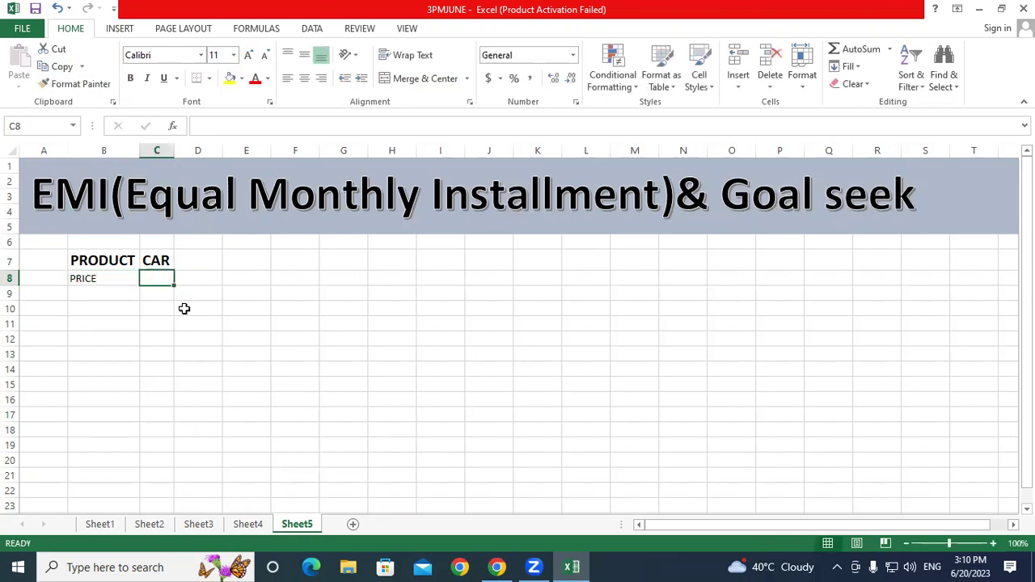
text(50000)
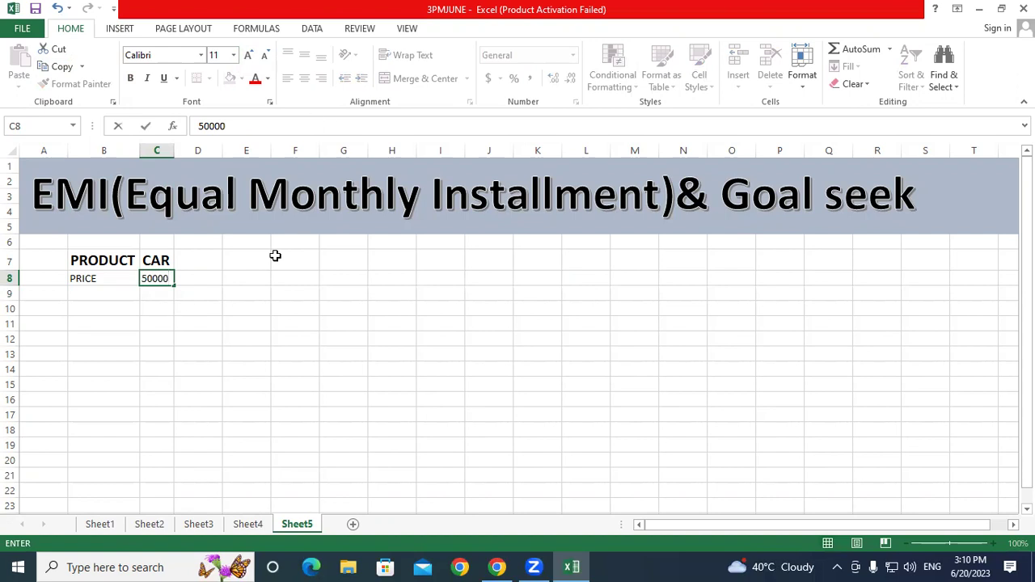
text(0)
key(Return)
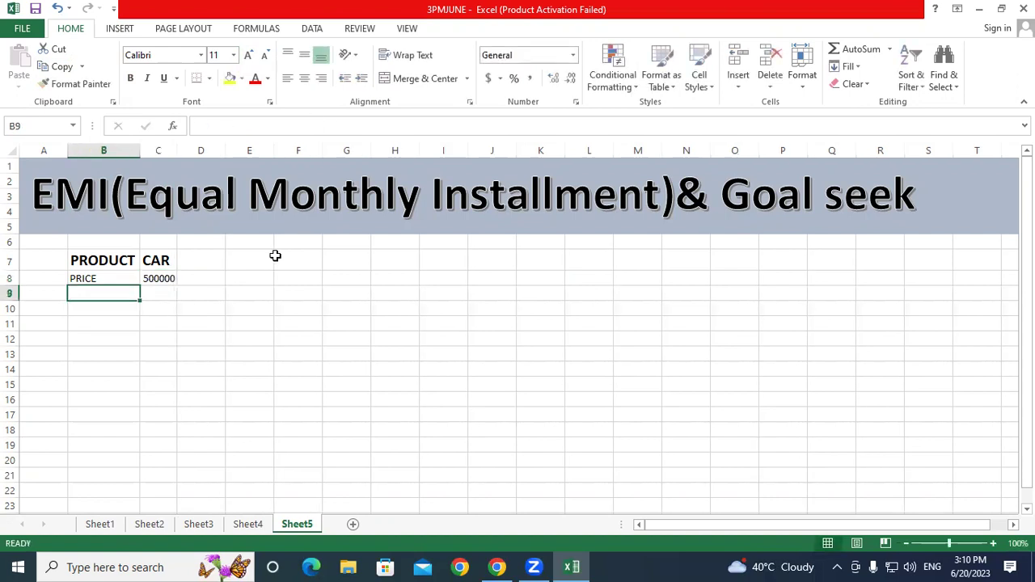
Zoom the sheet to 130% and widen column C so 500000 shows fully.
click(993, 544)
click(993, 543)
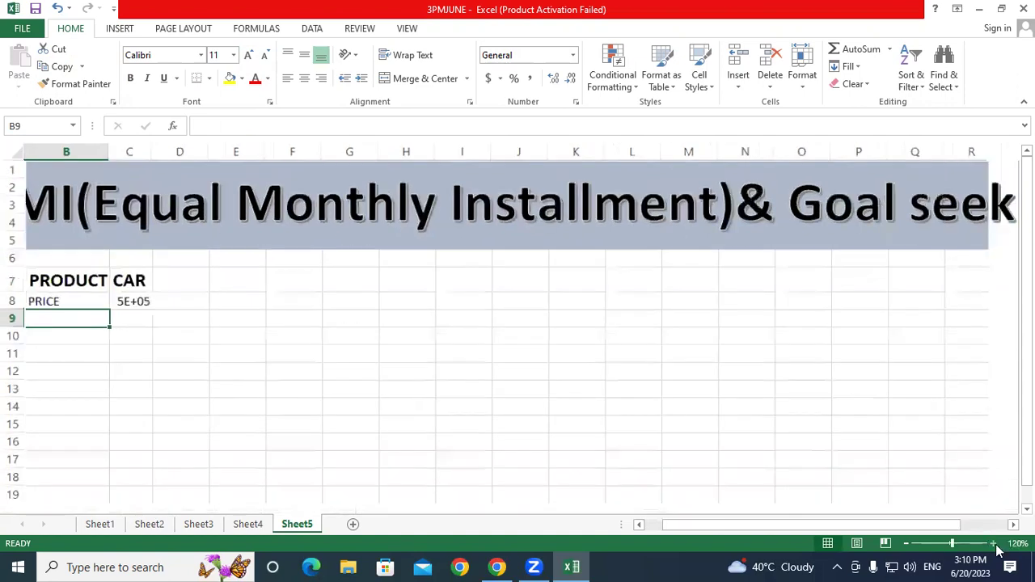
click(993, 544)
drag(859, 527, 842, 531)
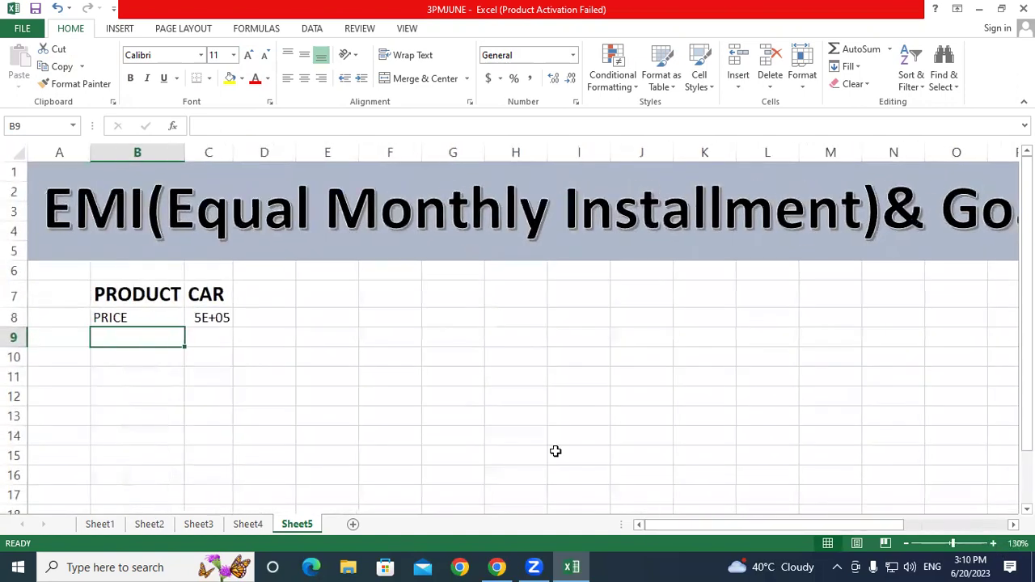
click(198, 317)
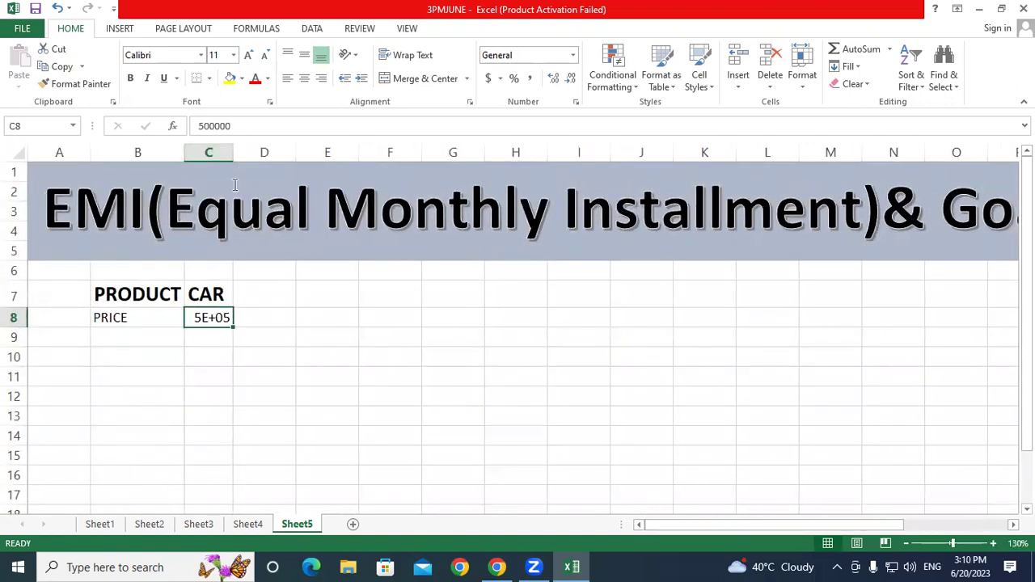
click(217, 152)
drag(233, 152, 257, 152)
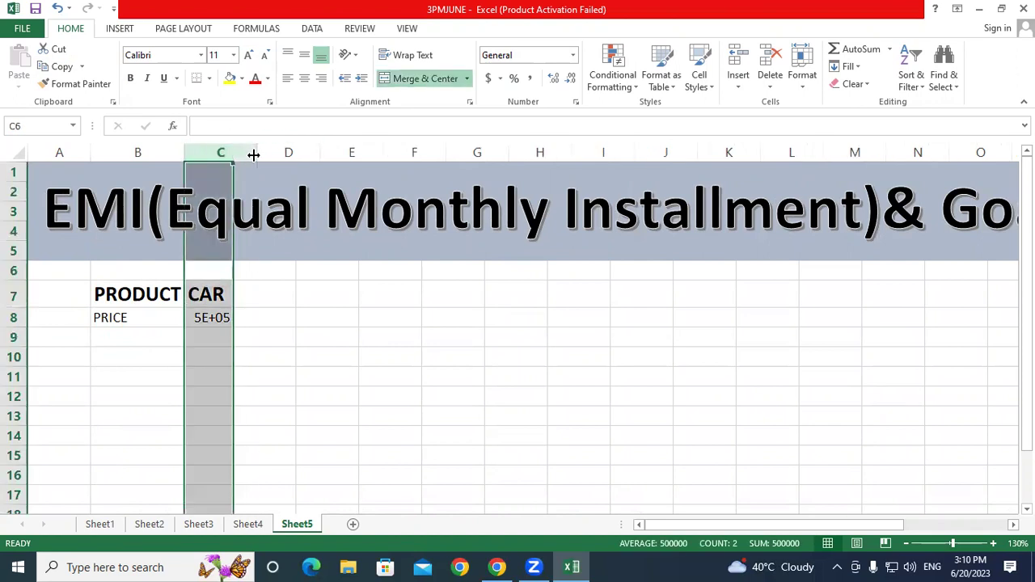
click(227, 319)
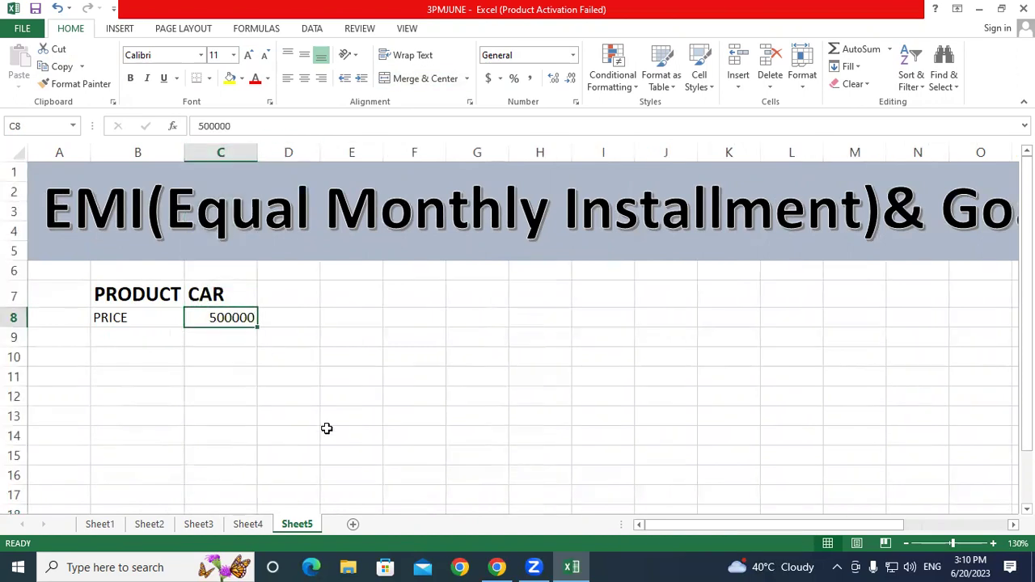
click(132, 334)
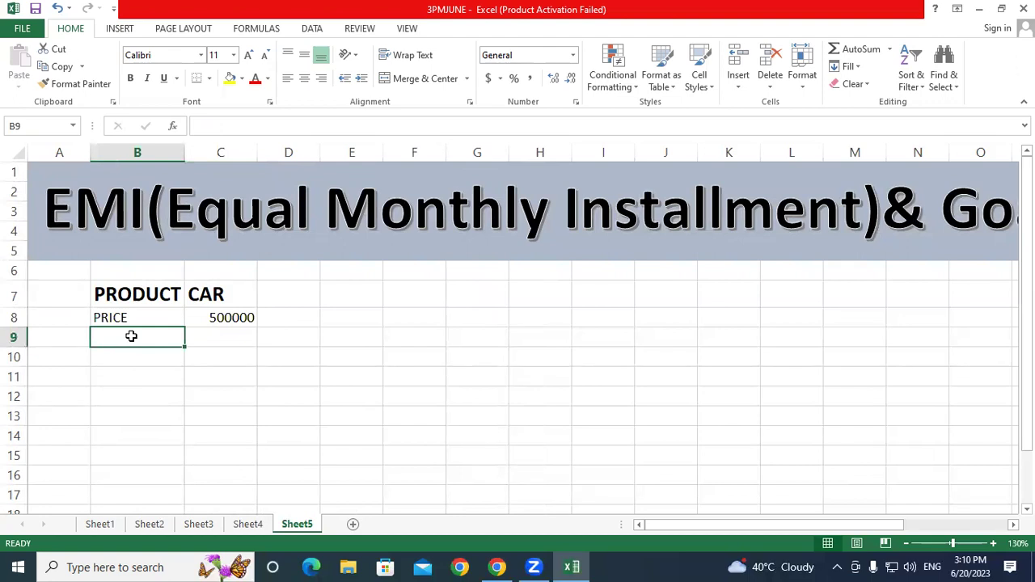
Enter DOWN PAYMENT with 300000 in row 9.
text(DOWN PAYMENT)
key(Tab)
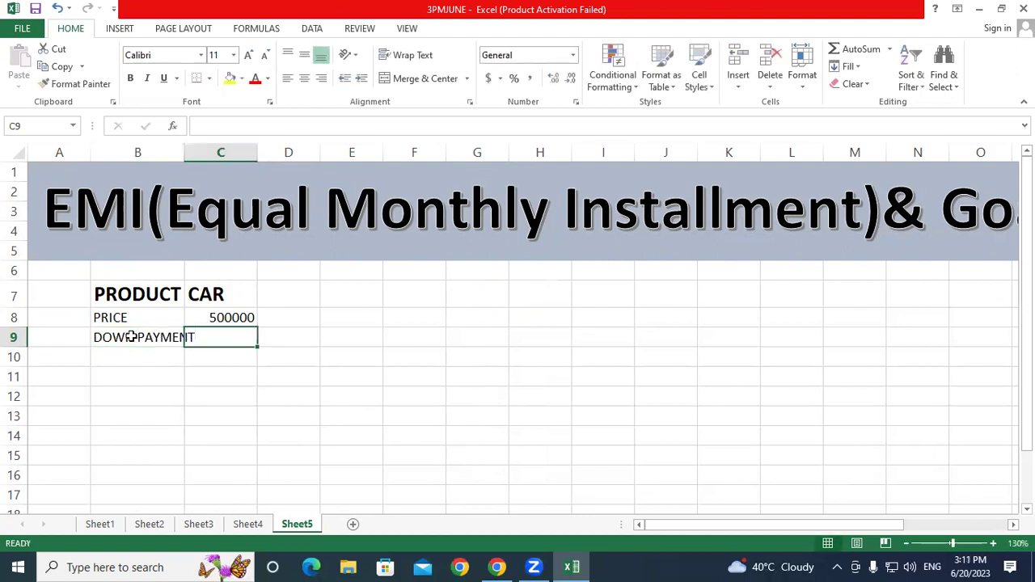
text(3000)
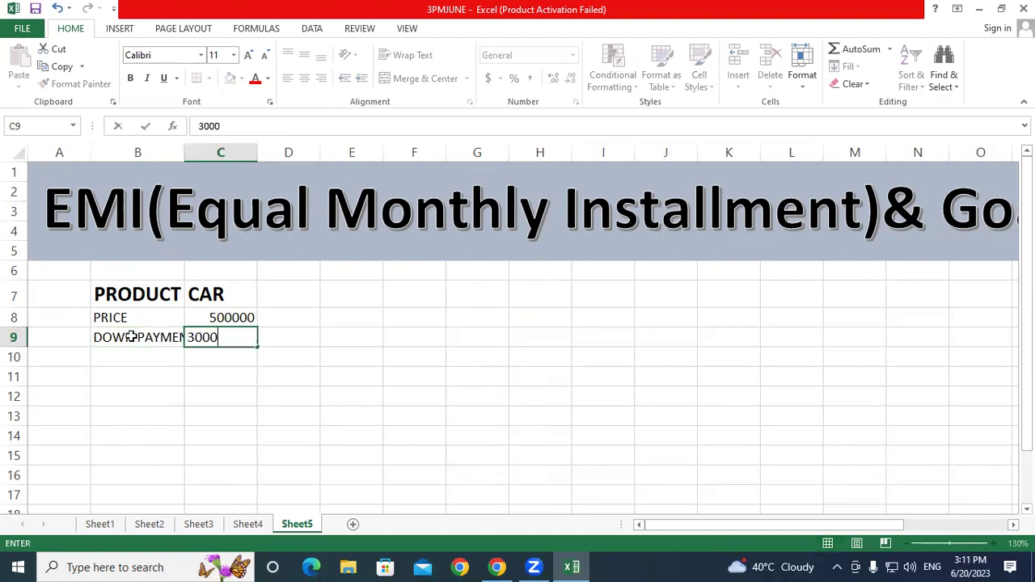
text(00)
key(Return)
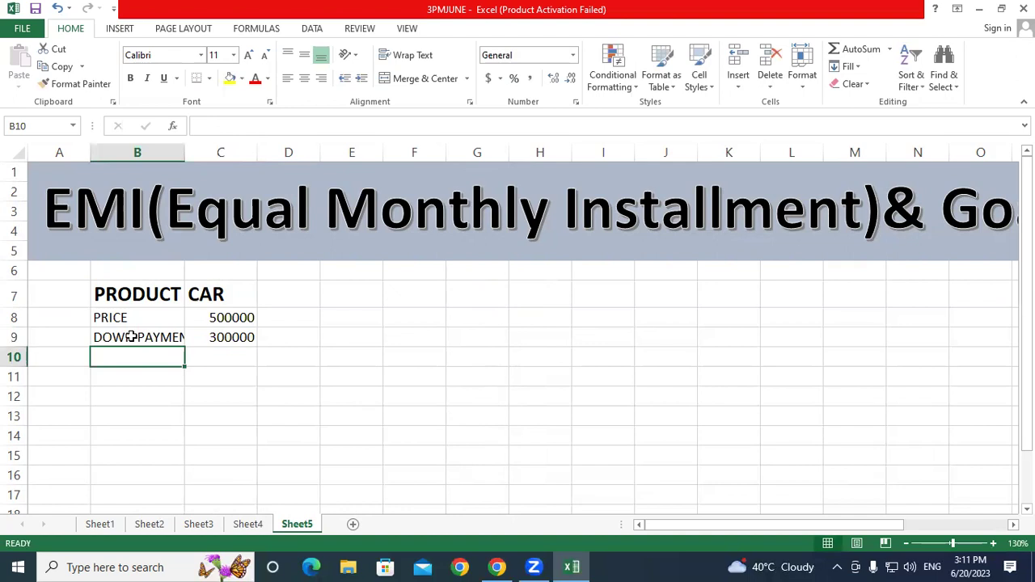
Add LOAN AMT in row 10 as the price minus the down payment.
text(LOAN AMT)
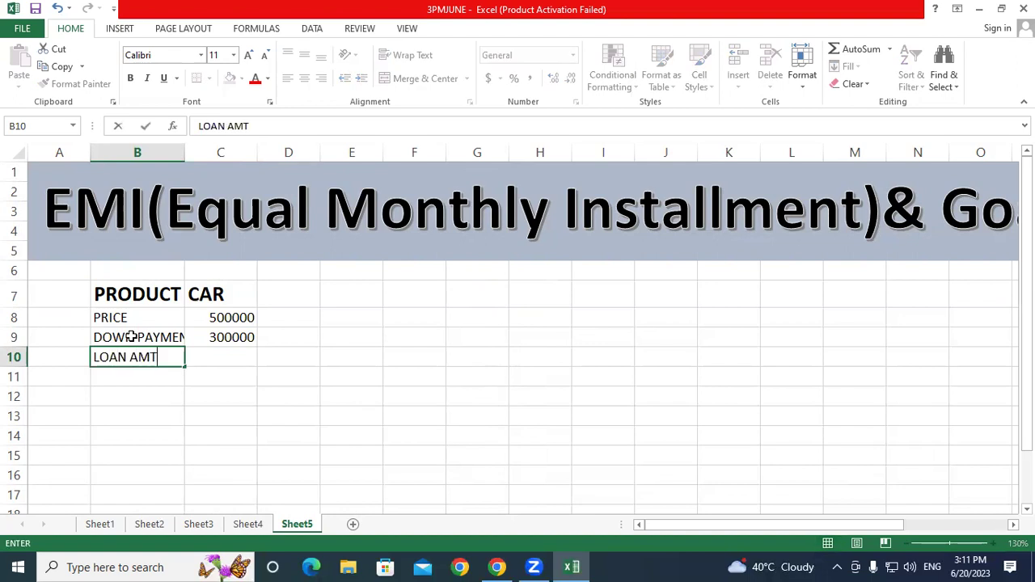
key(Tab)
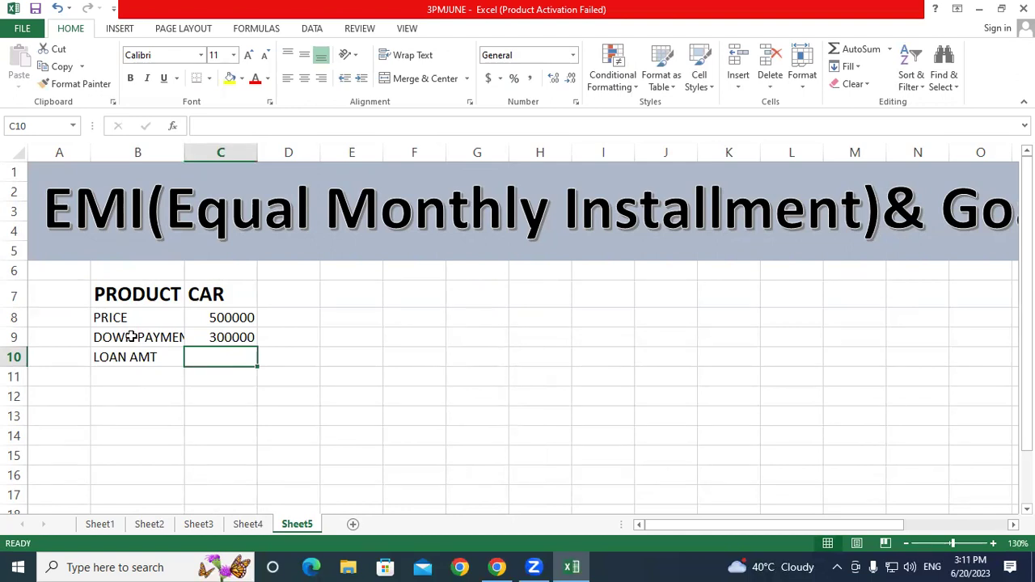
text(=)
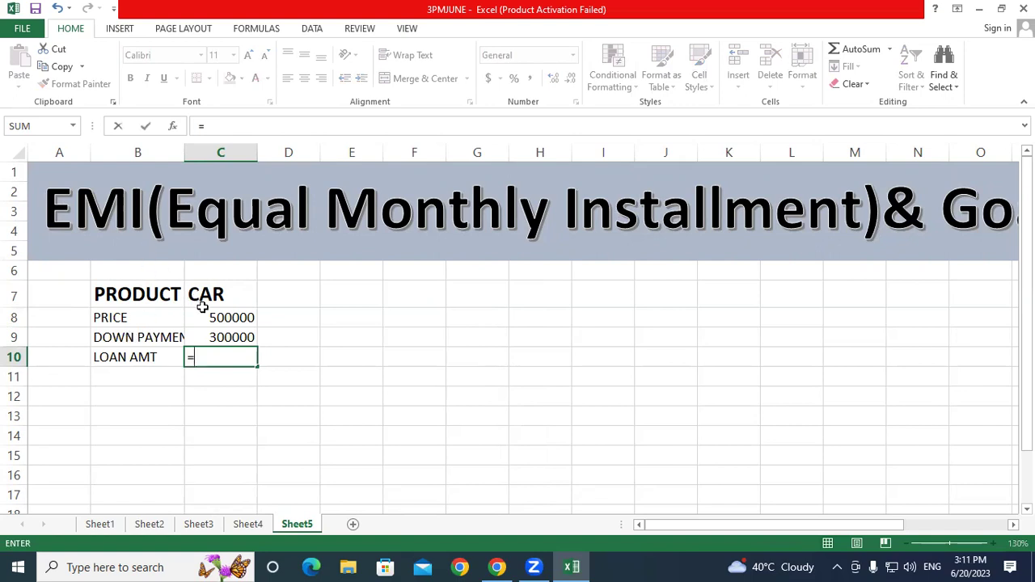
click(204, 312)
text(-)
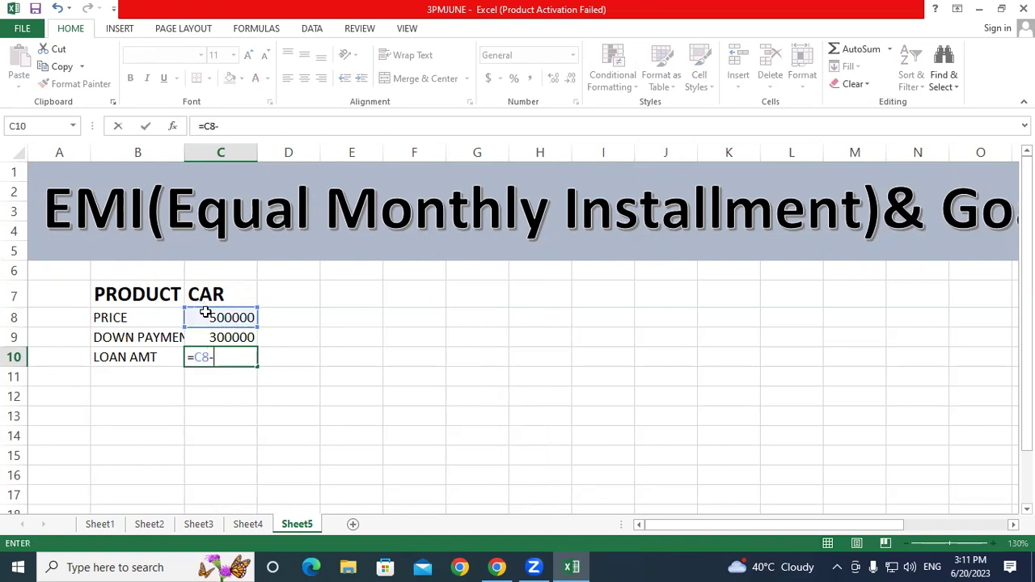
click(205, 332)
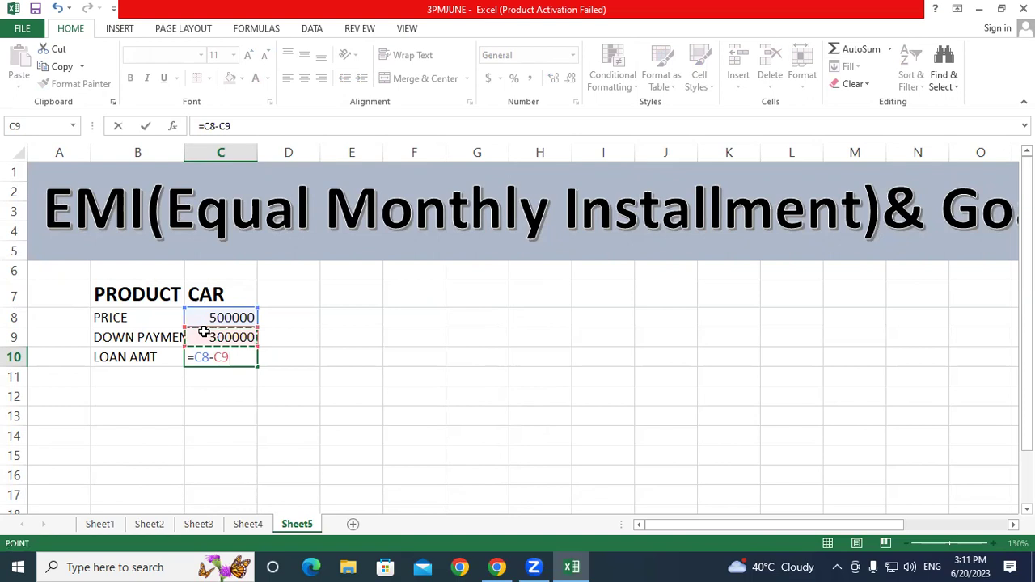
key(Return)
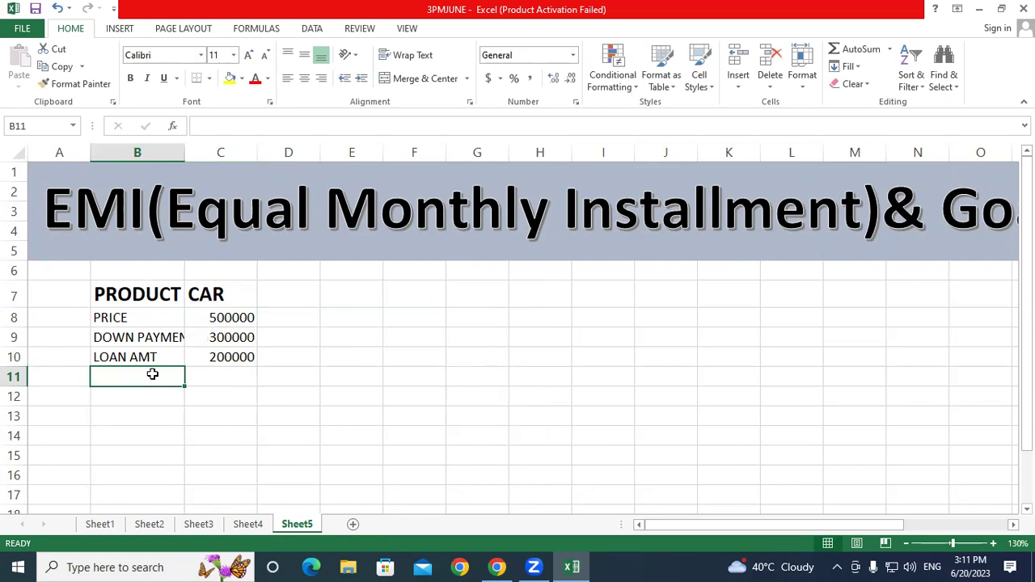
Enter INTEREST with a 7% rate in row 11.
text(INT)
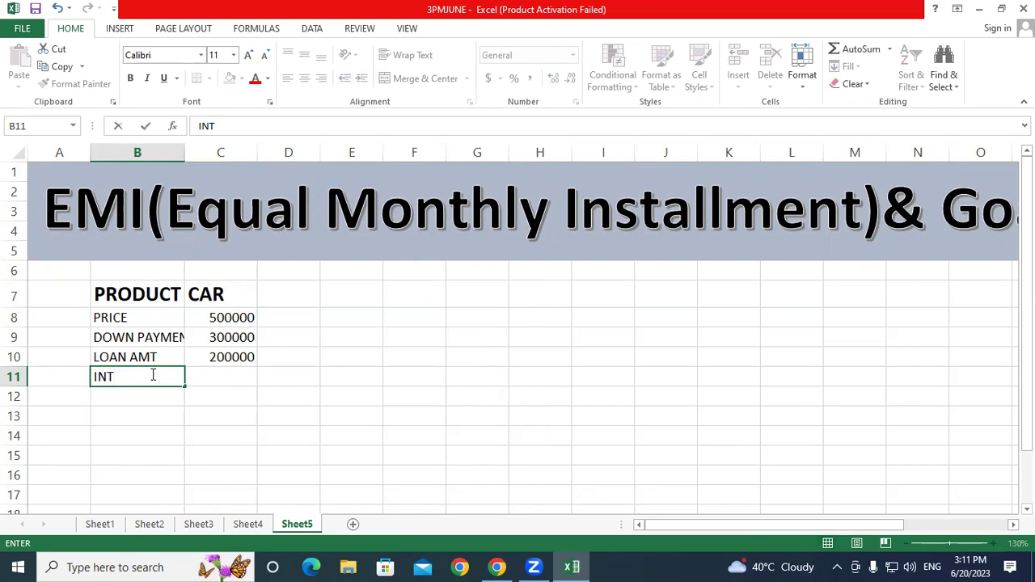
text(EREST)
key(Tab)
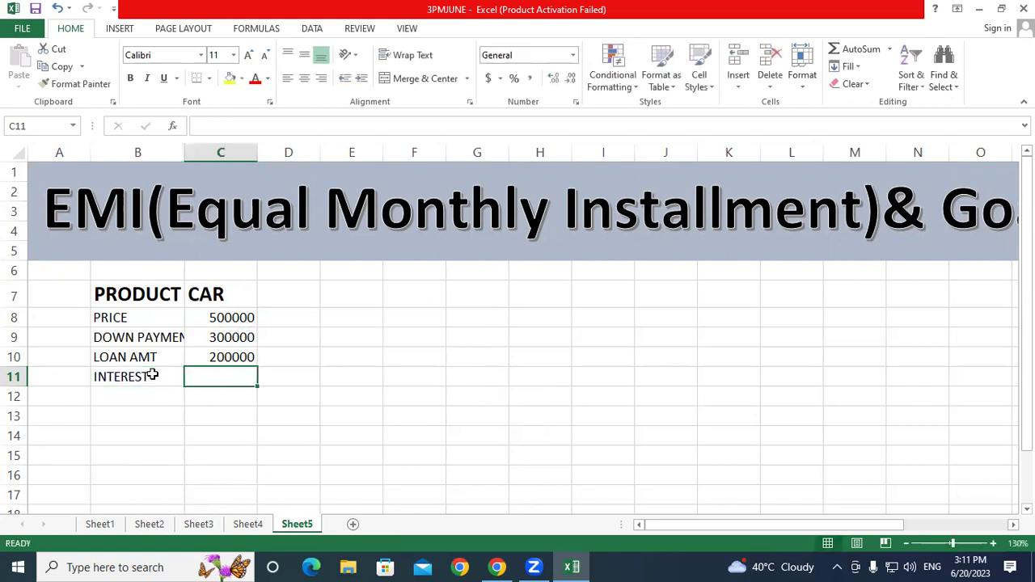
text(7%)
key(ctrl+Return)
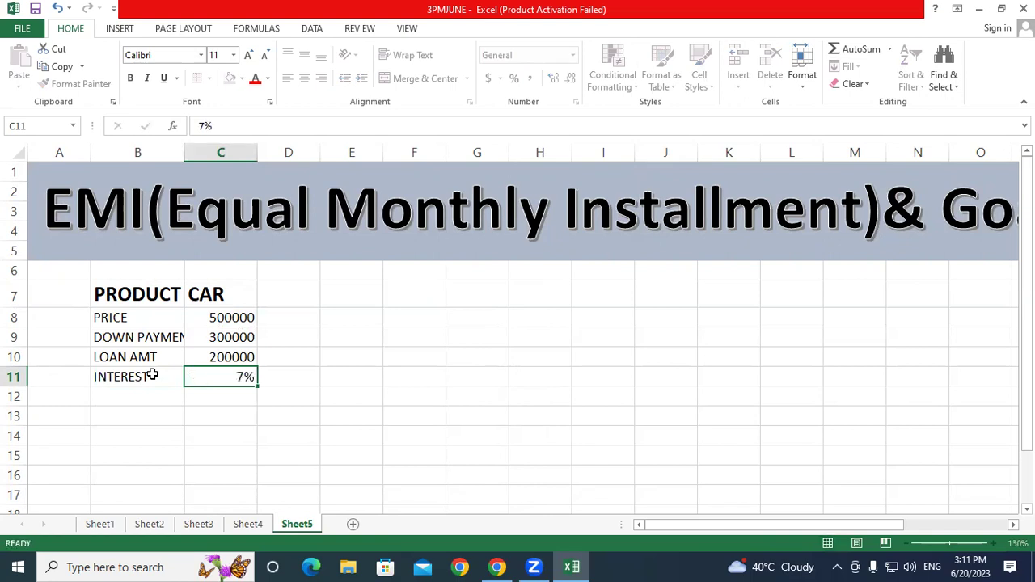
key(Return)
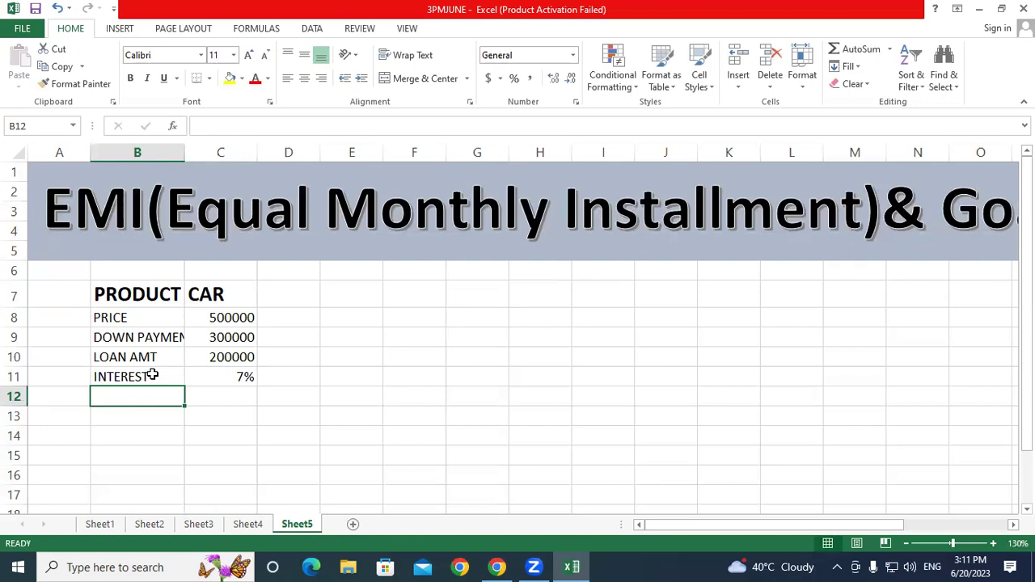
Add MONTH with 60 in row 12 and an EMI label in B13, leaving C13 selected.
text(MONTH)
key(Tab)
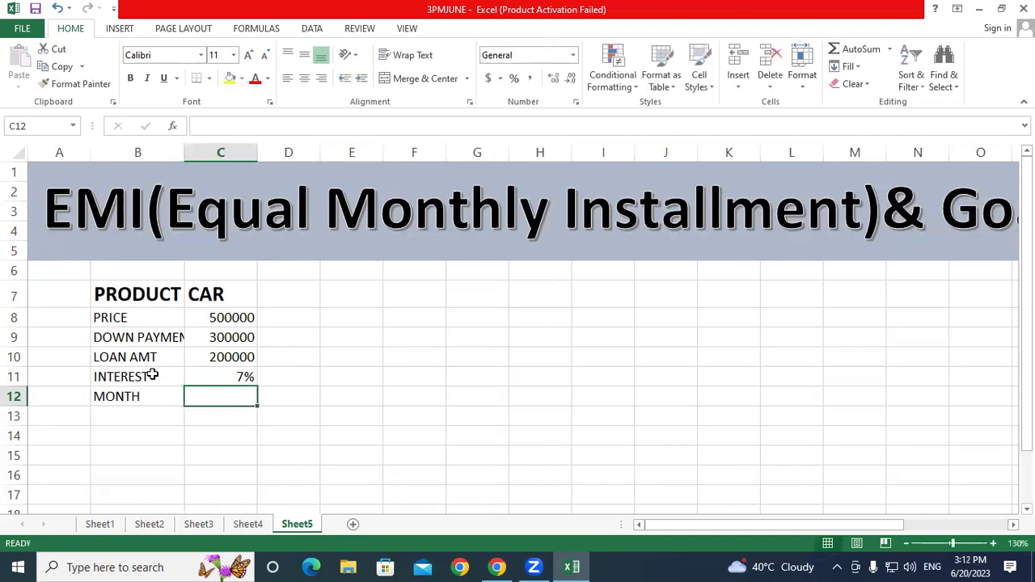
text(60)
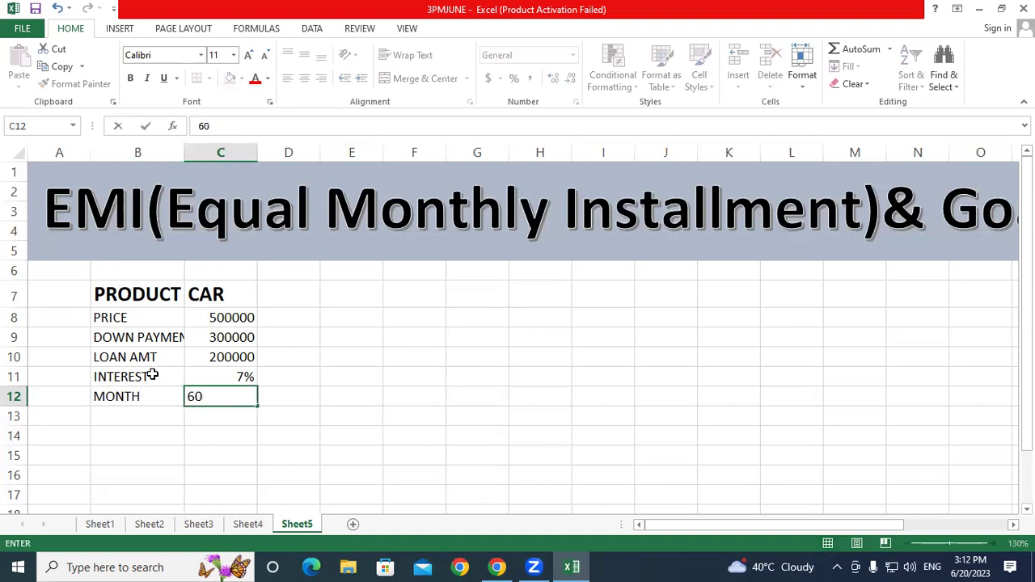
key(Return)
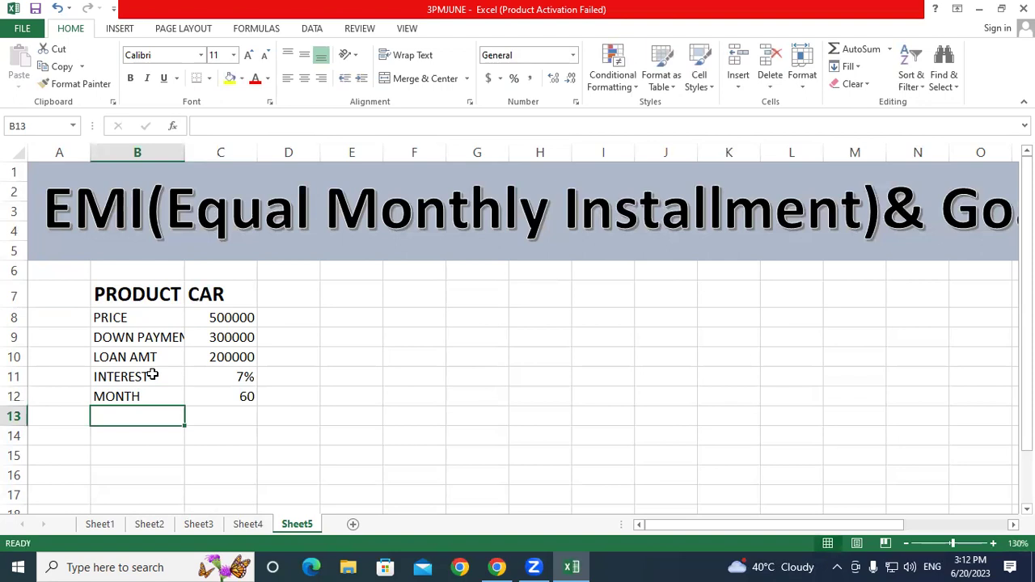
text(EMI)
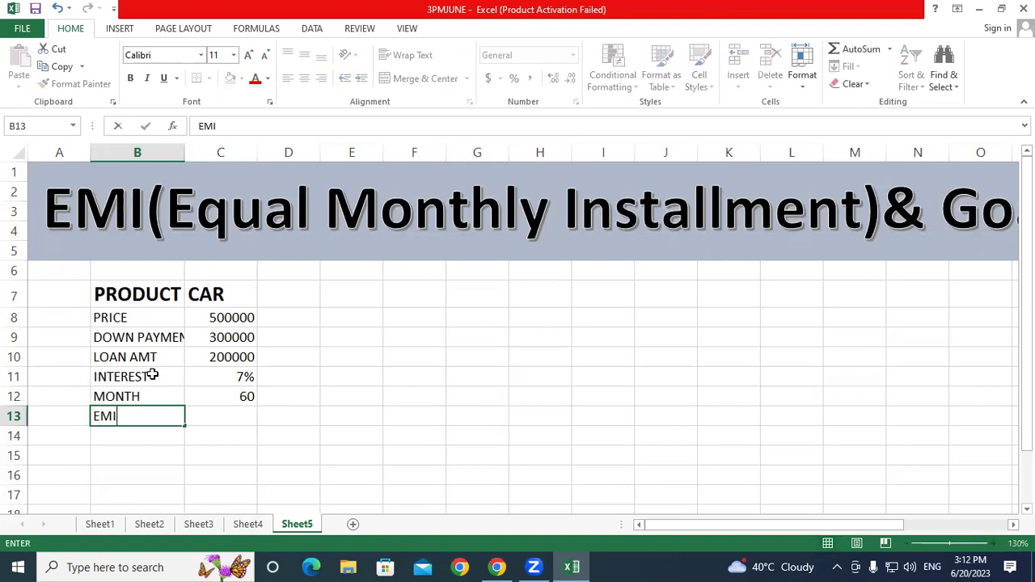
key(Return)
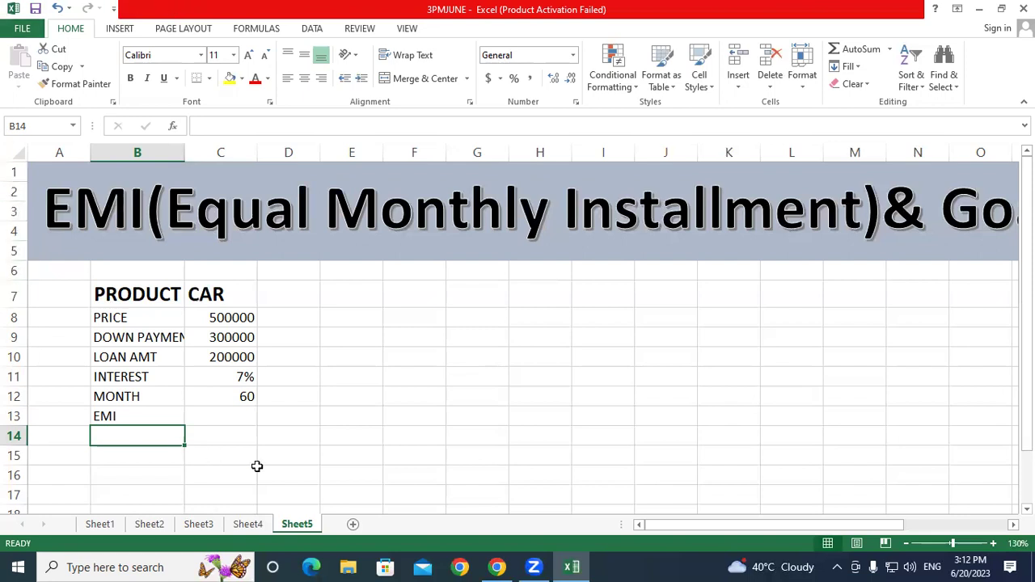
click(220, 419)
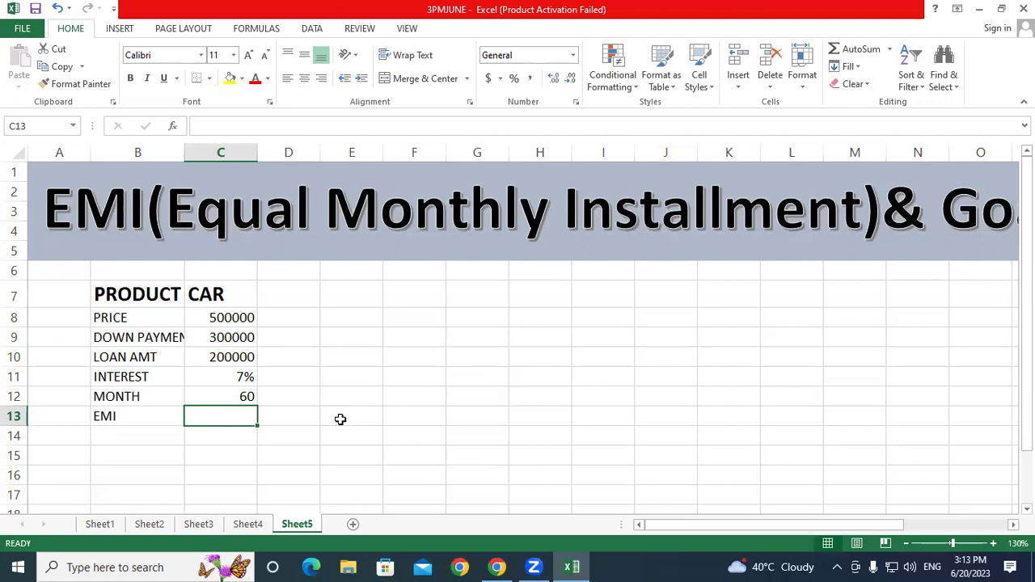
Start a =PMT( formula in C13 with the 7% interest in C11 as the rate.
text(=)
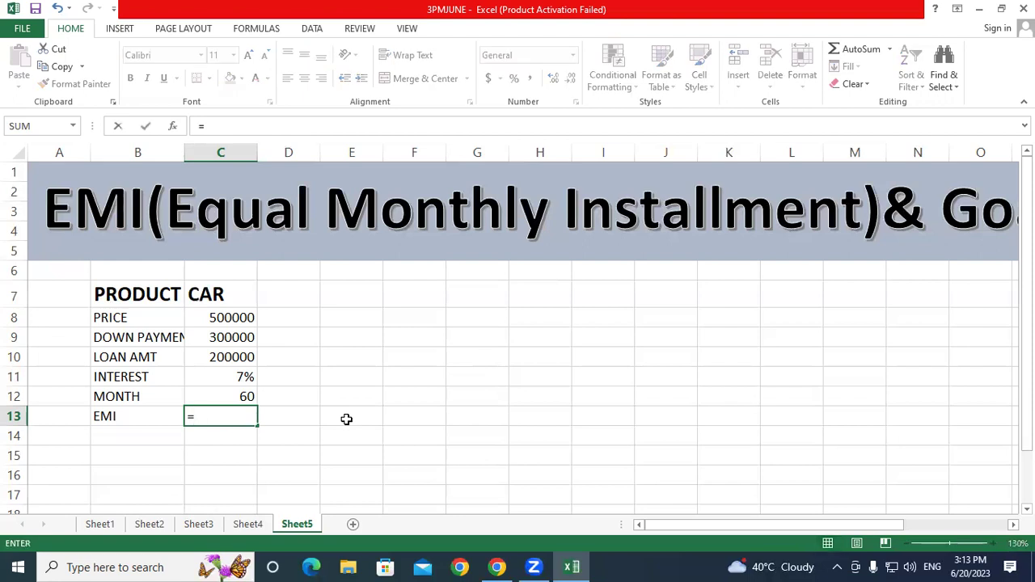
text(PMT()
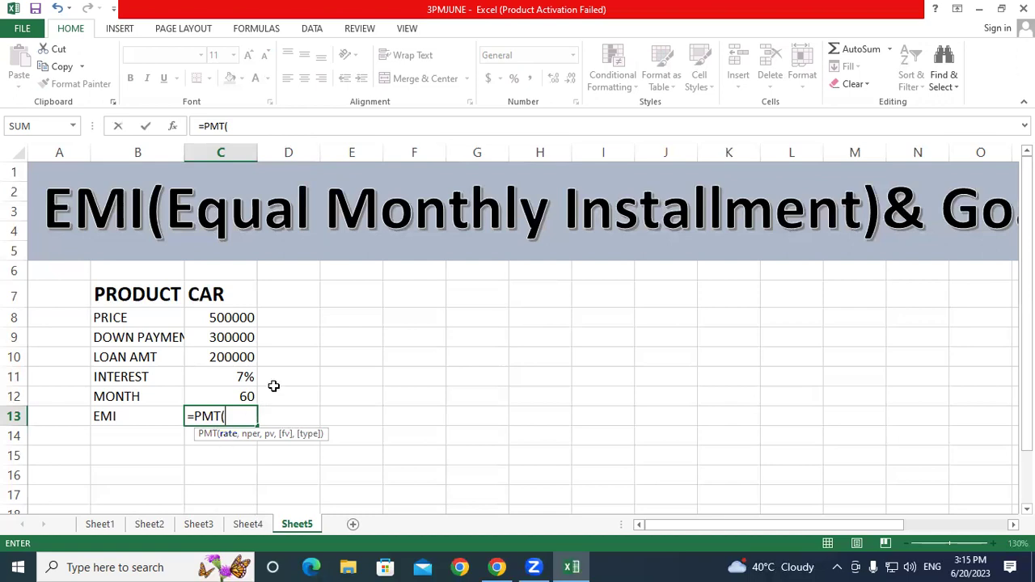
click(235, 378)
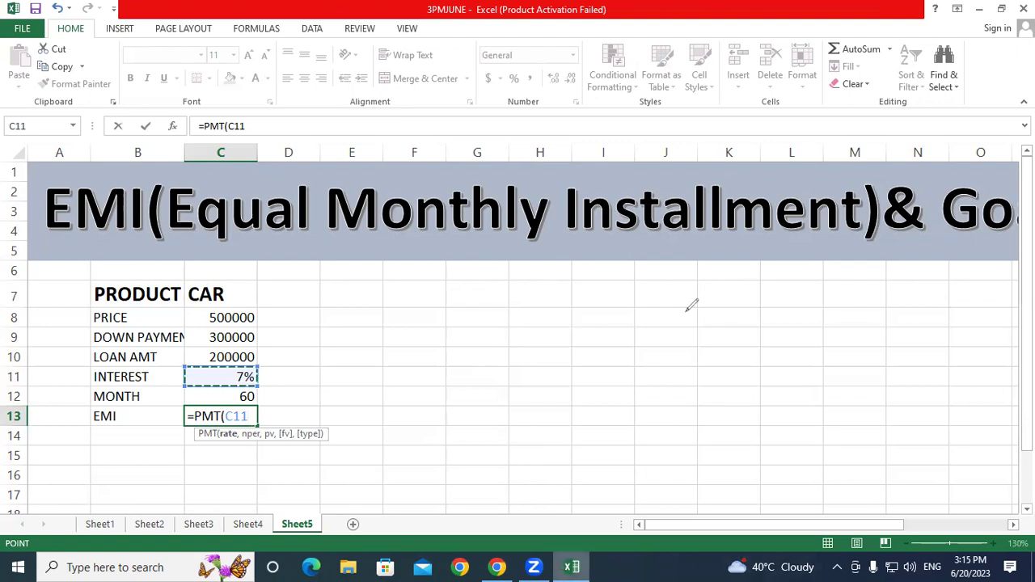
drag(677, 279, 685, 333)
drag(711, 273, 706, 277)
drag(901, 103, 901, 148)
drag(900, 108, 947, 91)
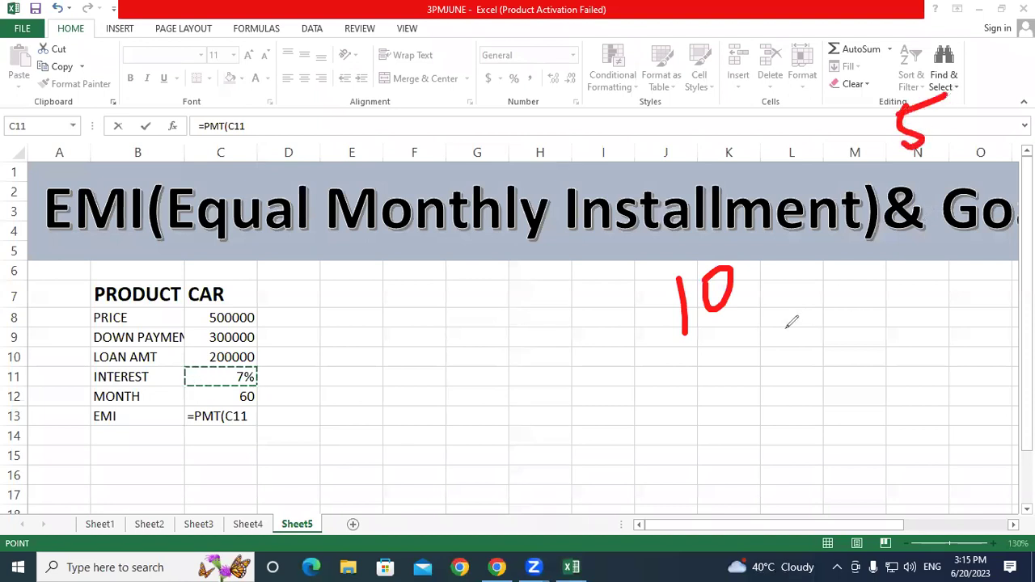
drag(996, 341, 1013, 400)
drag(654, 395, 706, 365)
mouse_move(784, 333)
mouse_down()
mouse_move(706, 365)
mouse_move(744, 413)
mouse_up()
mouse_move(396, 270)
mouse_down()
mouse_move(458, 252)
mouse_move(461, 316)
mouse_move(490, 280)
mouse_up()
drag(409, 358, 553, 308)
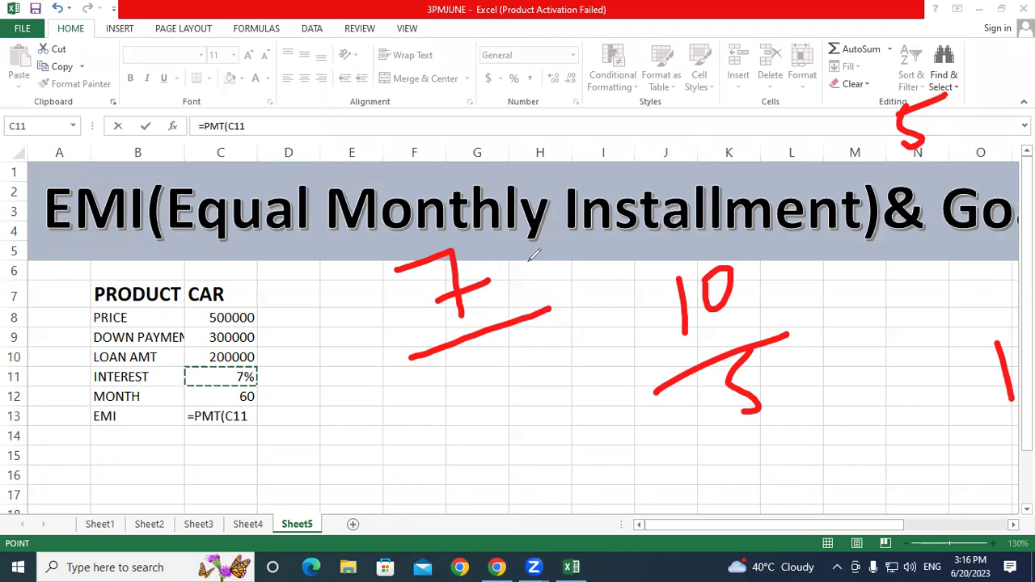
drag(492, 345, 506, 377)
drag(533, 345, 608, 362)
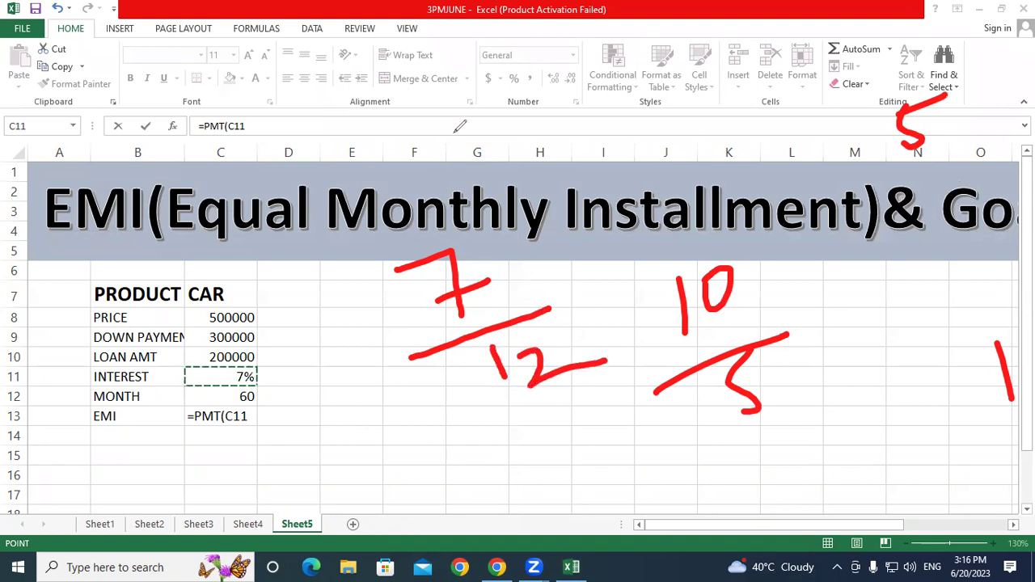
key(Escape)
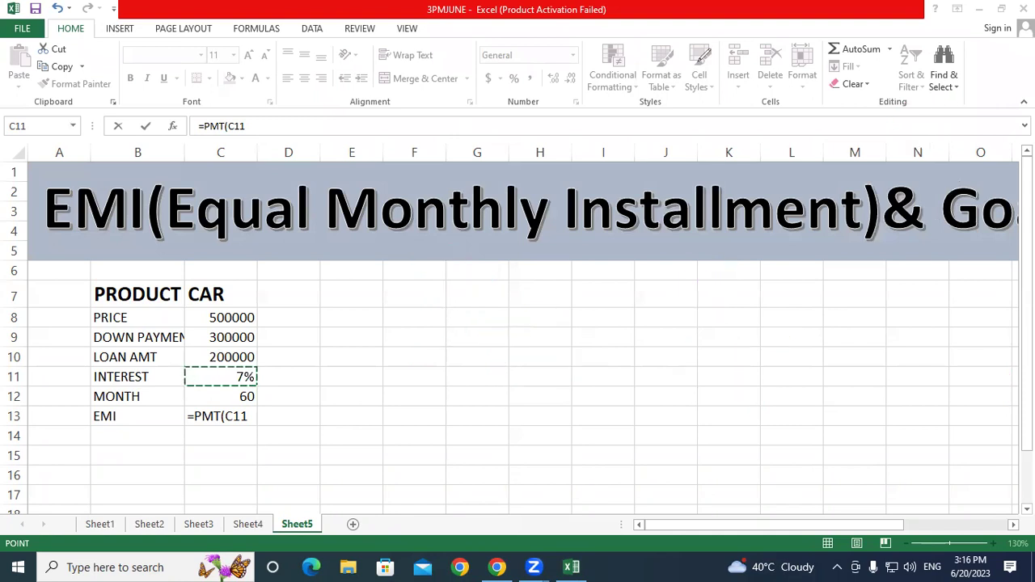
Try PMT with range E13:I16 divided by 12, dismiss the argument error, and clear C13.
click(250, 410)
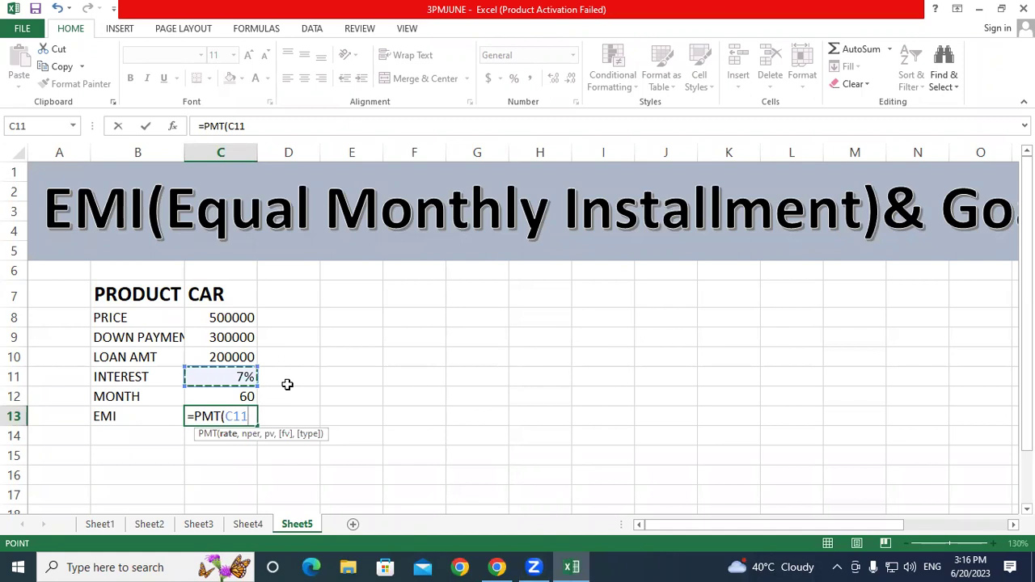
drag(352, 416, 604, 476)
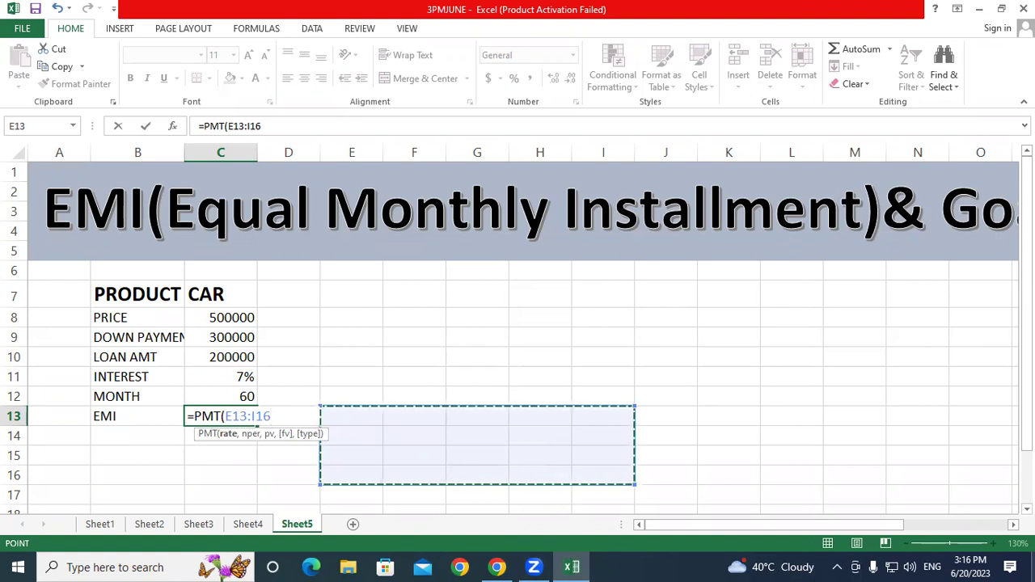
text(/12)
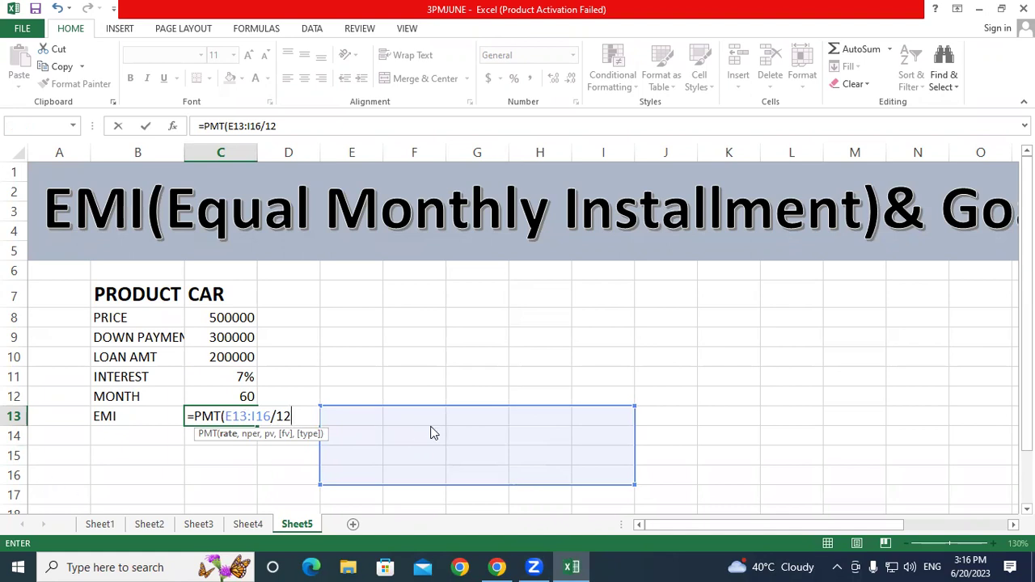
key(Return)
click(819, 256)
key(BackSpace)
key(BackSpace)
key(BackSpace)
key(BackSpace)
key(BackSpace)
key(BackSpace)
key(BackSpace)
key(BackSpace)
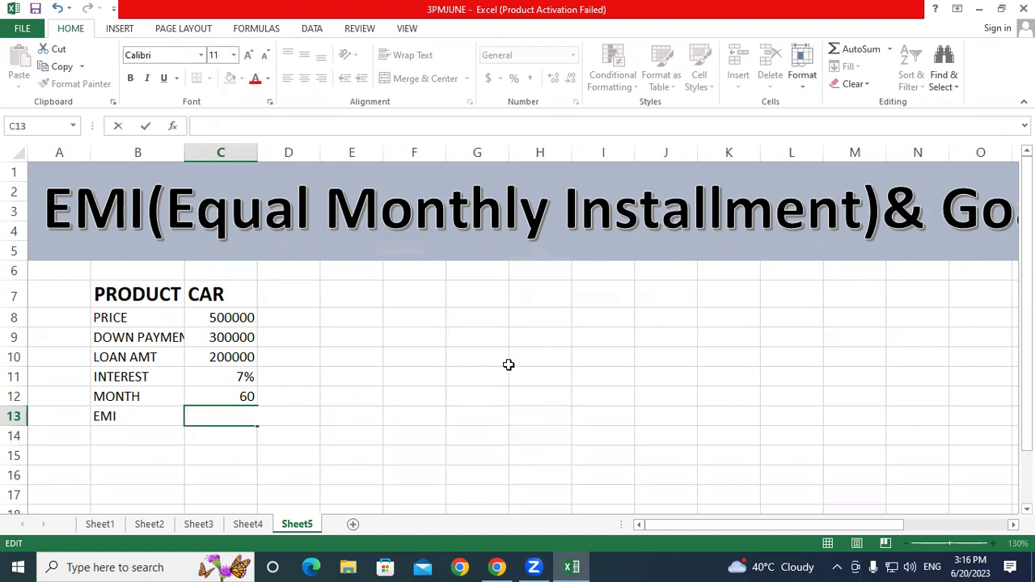
Build =PMT(C11/12,C12,C10,1) in C13 from the interest, months and loan amount.
click(506, 363)
click(217, 414)
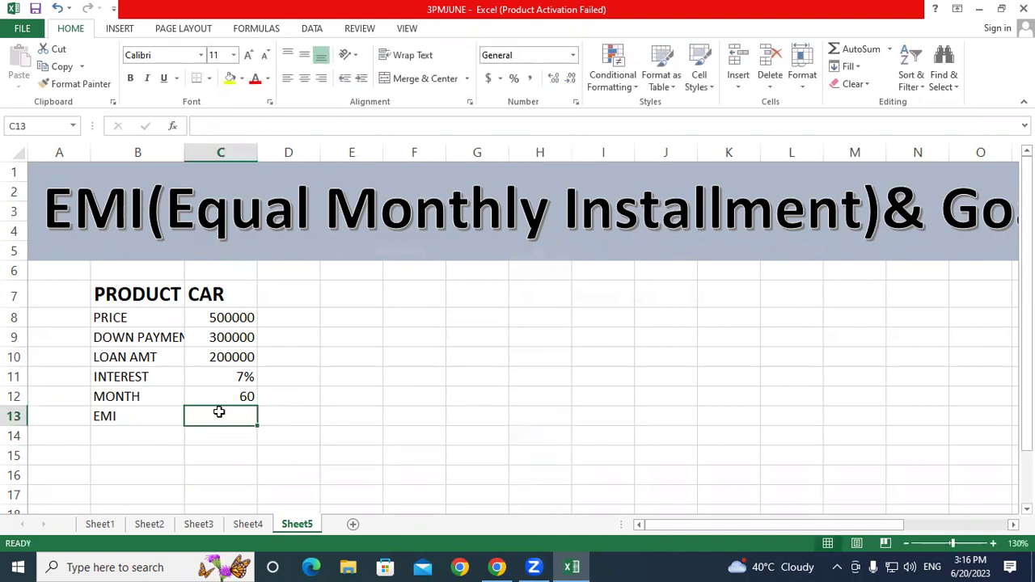
text(=PMT)
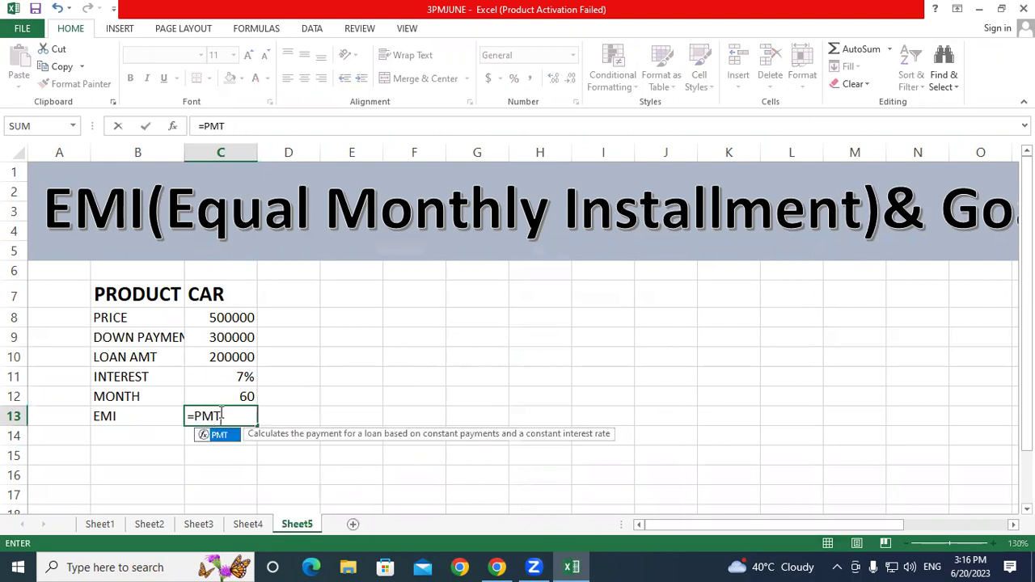
text(()
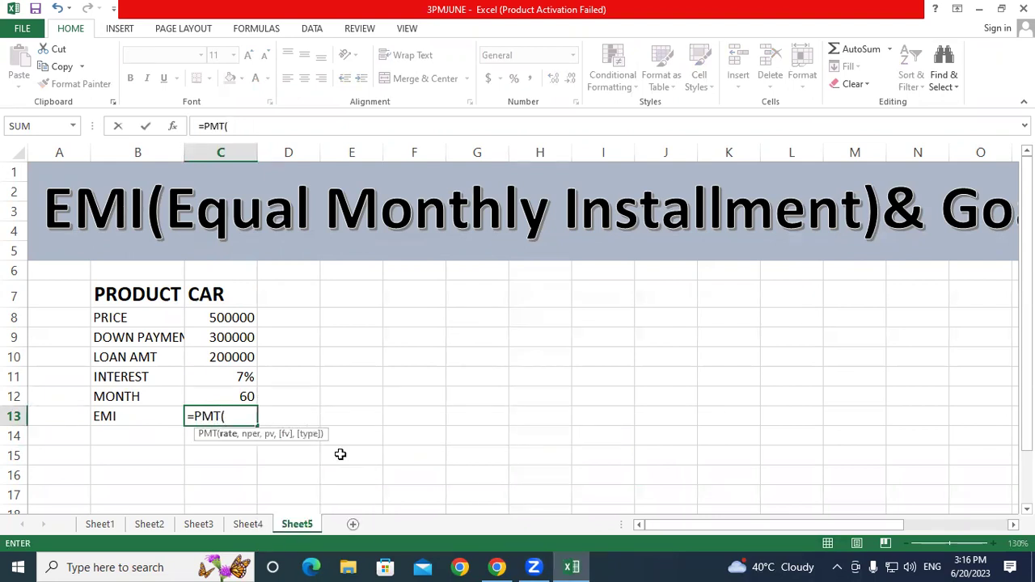
click(243, 377)
text(/12,)
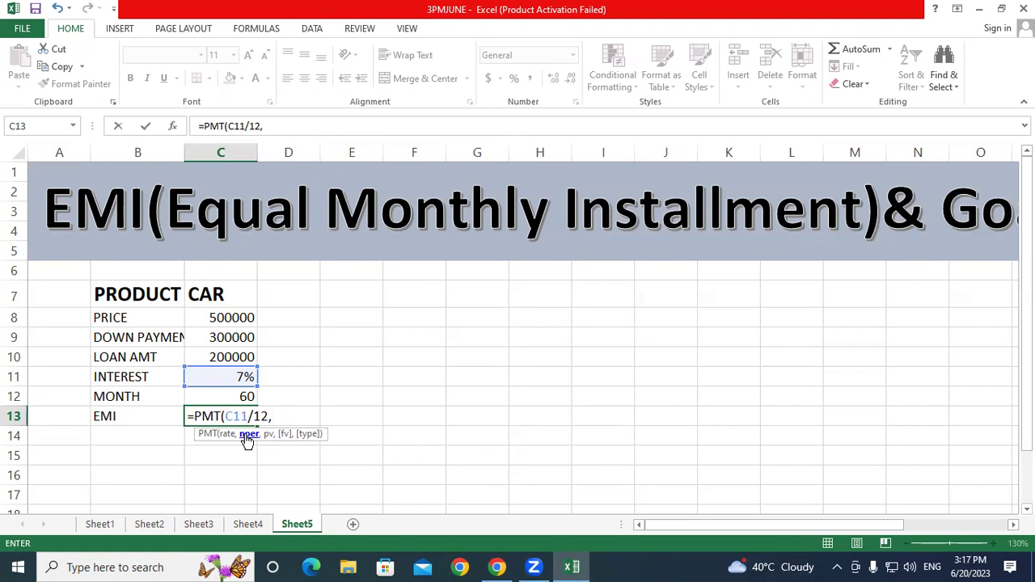
click(204, 397)
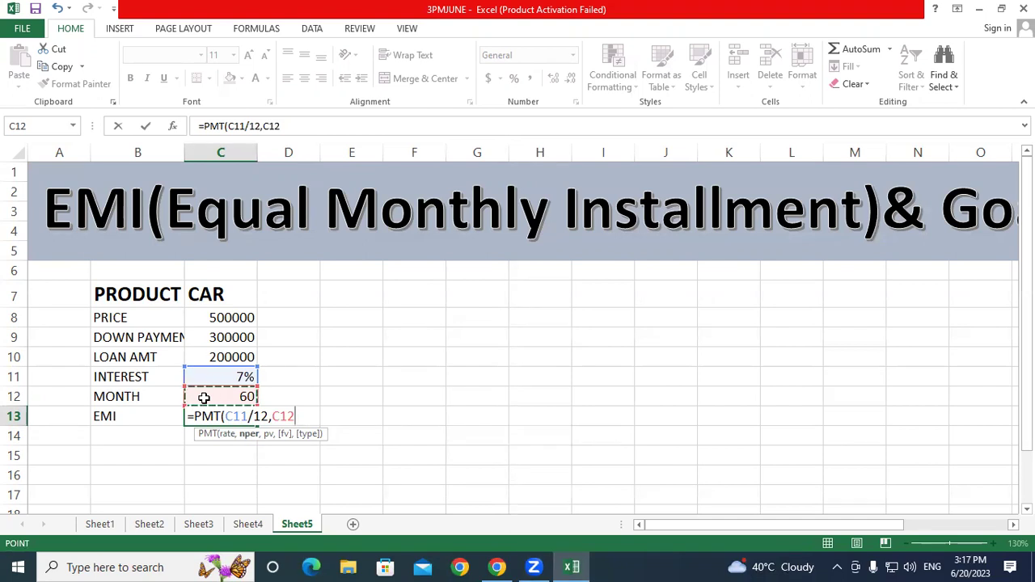
text(,)
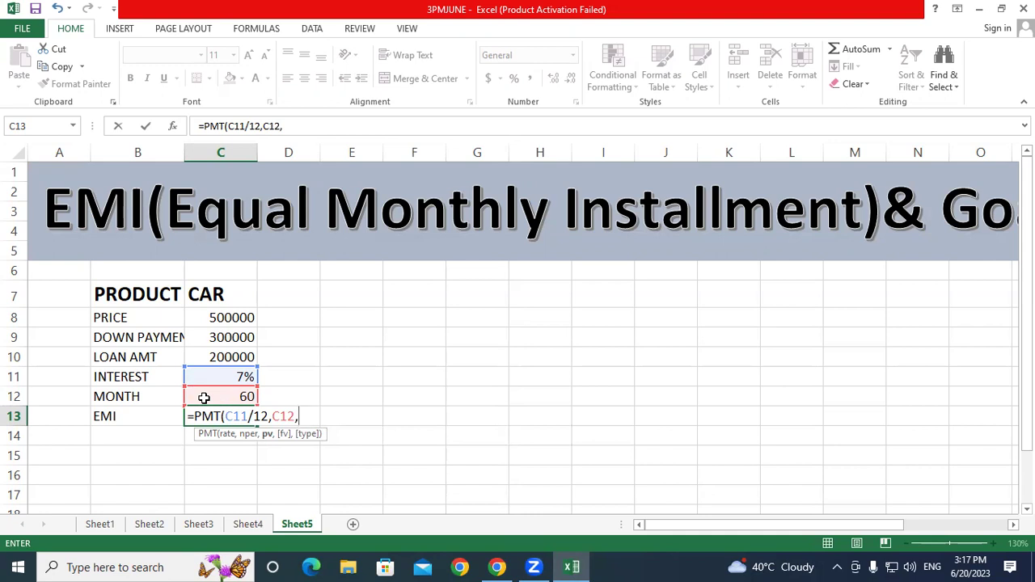
click(224, 357)
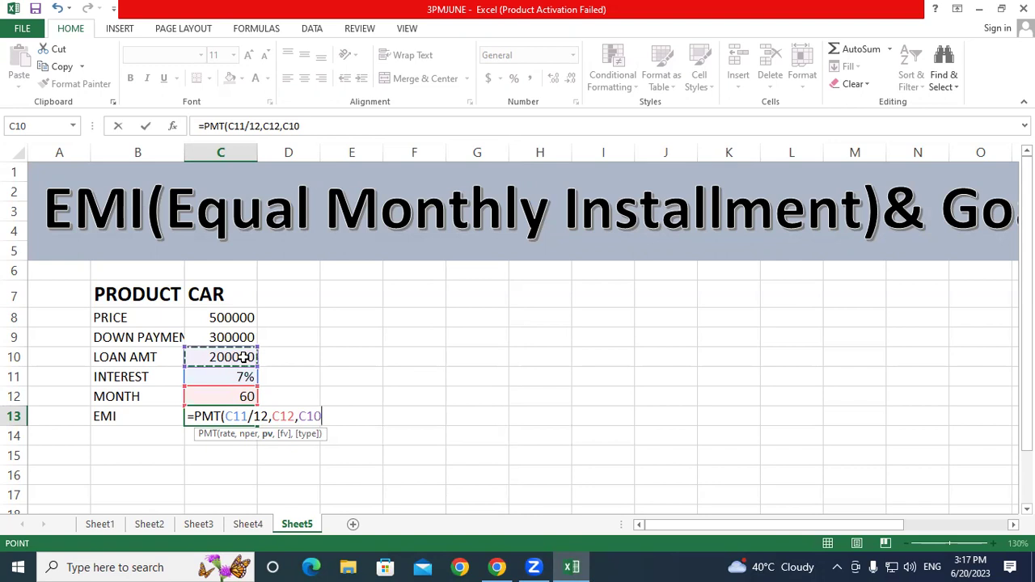
text(,)
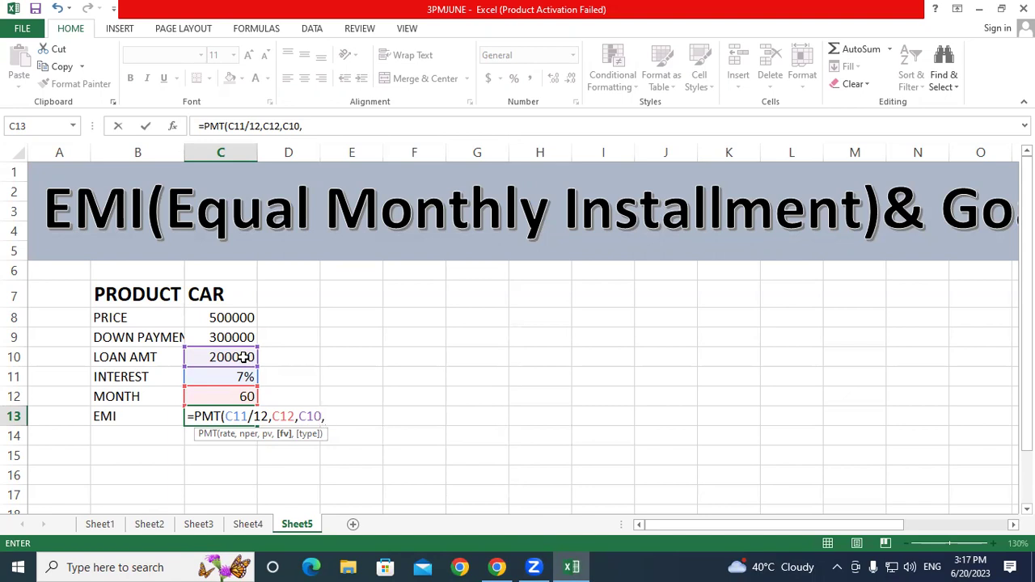
text(1))
Commit the EMI formula and autofit column C so its result displays.
key(Return)
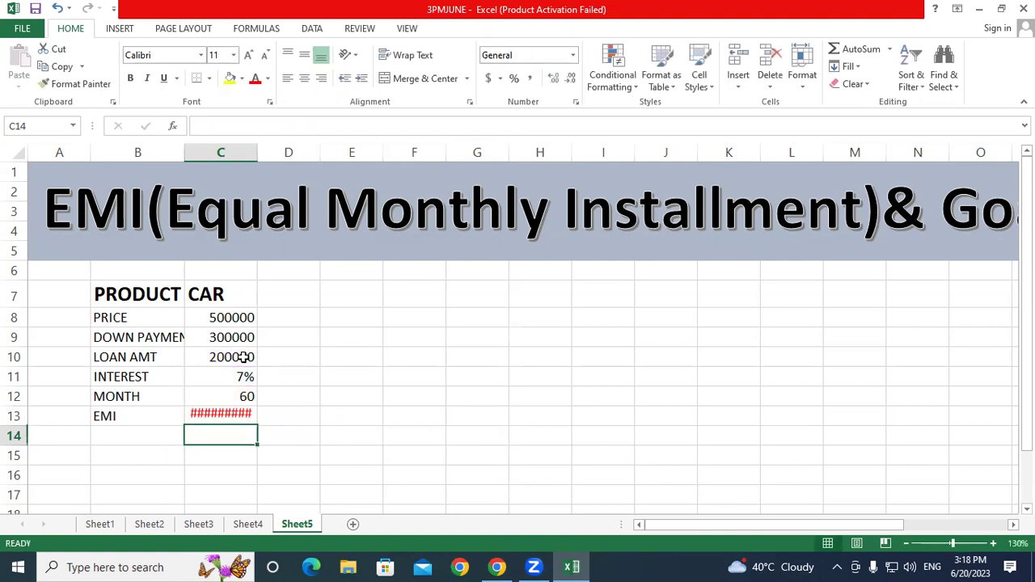
click(207, 153)
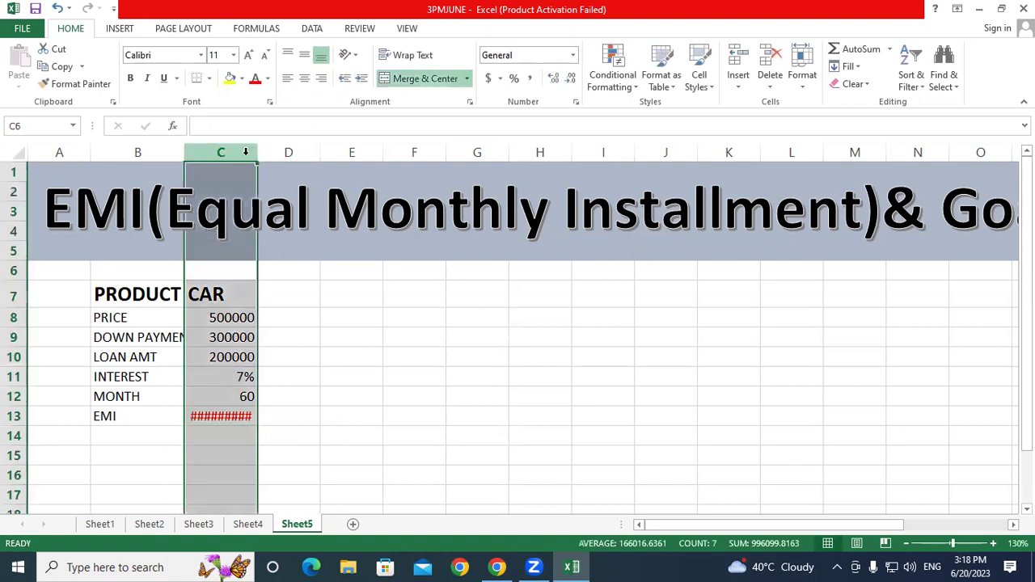
double_click(257, 152)
click(386, 479)
click(236, 420)
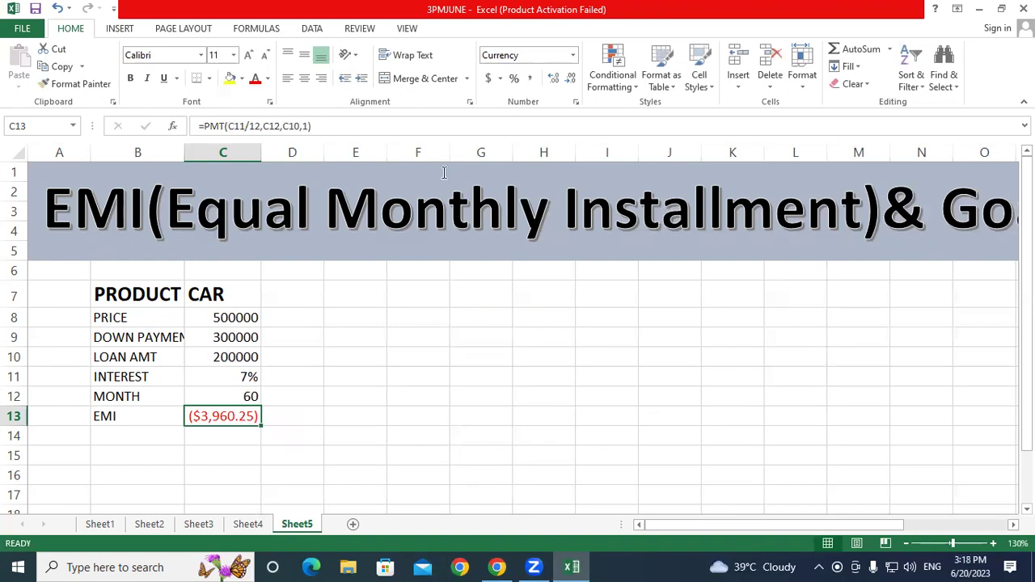
Format C13 as Number with black parenthesised negatives, giving (3,960.25).
click(576, 103)
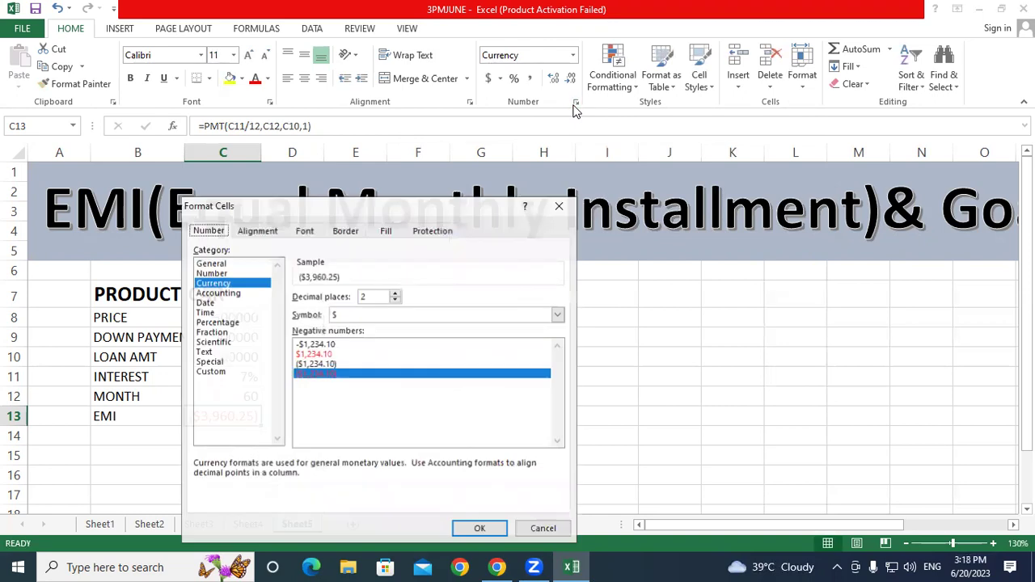
click(235, 273)
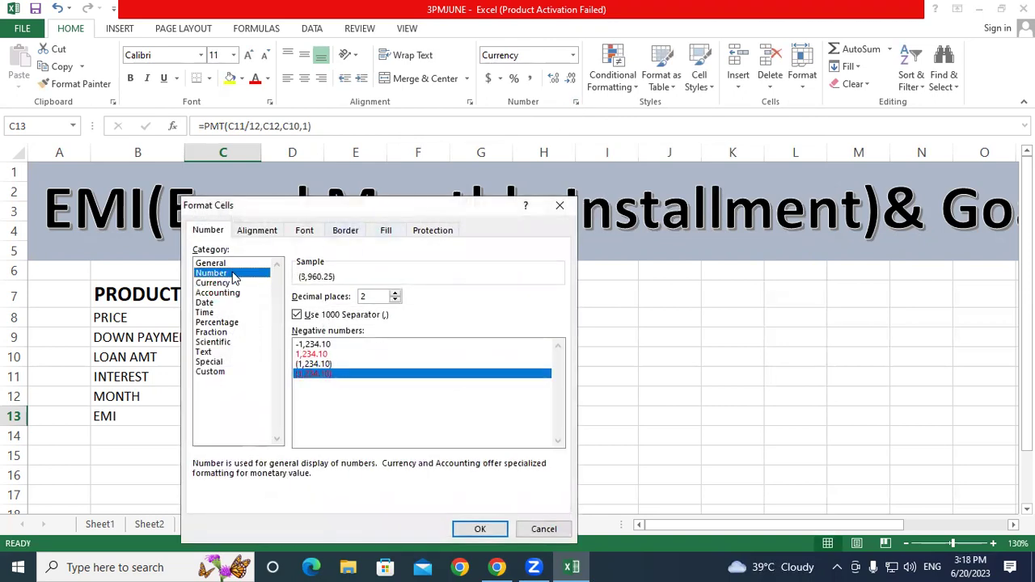
click(312, 365)
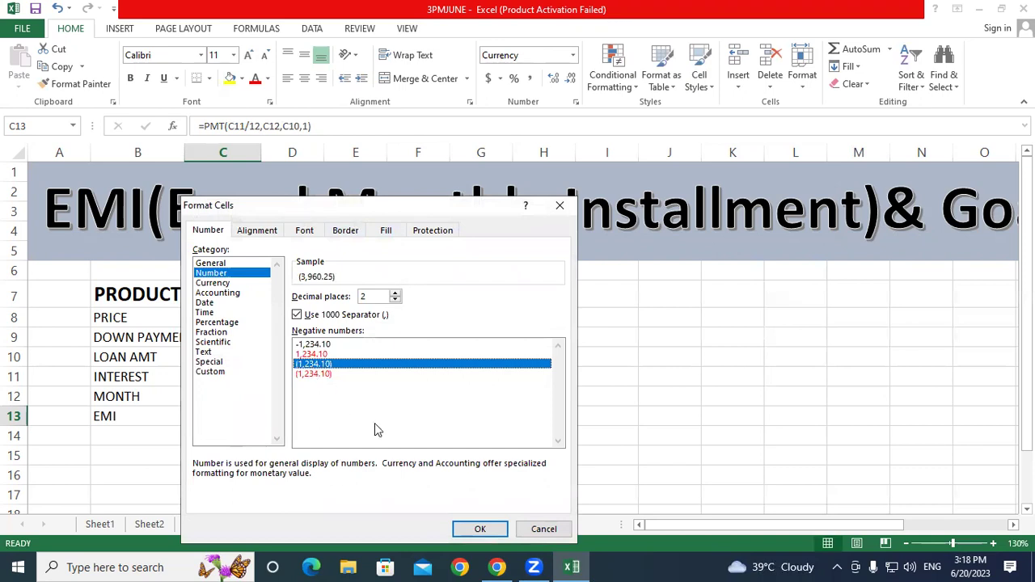
click(479, 528)
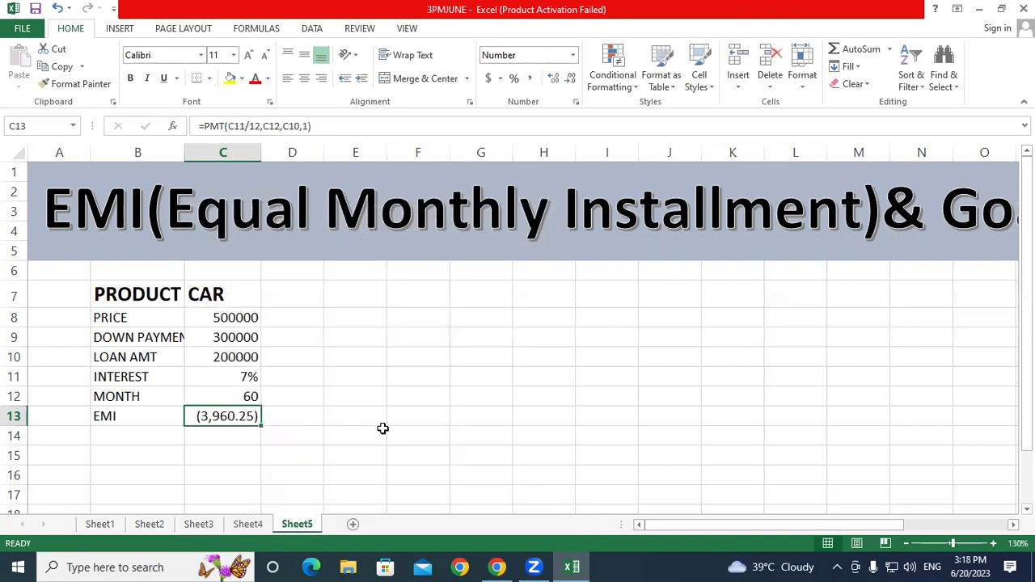
click(380, 431)
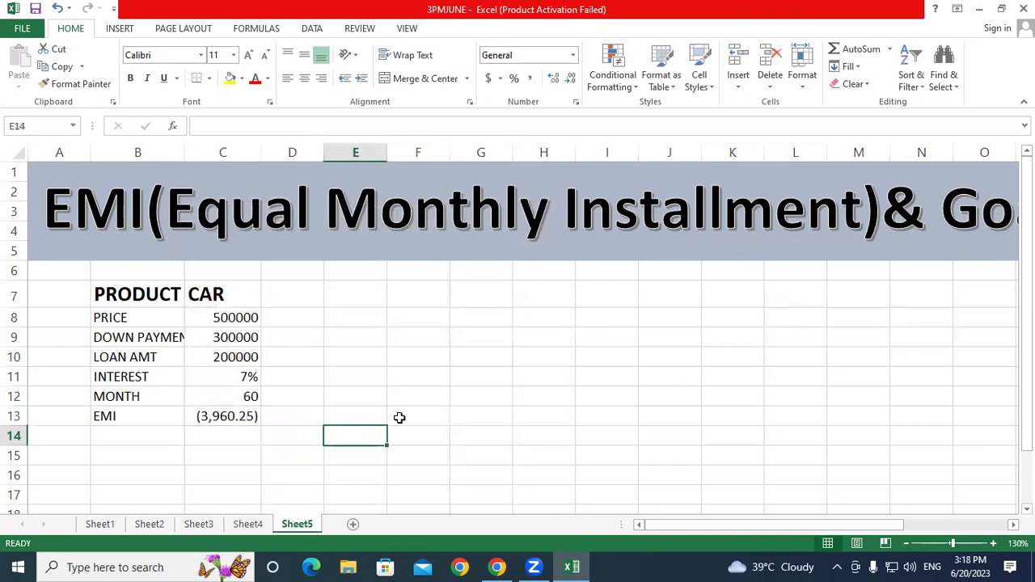
Apply All Borders to the loan table B7:C13.
mouse_move(161, 287)
mouse_down()
mouse_move(197, 323)
mouse_move(239, 416)
mouse_up()
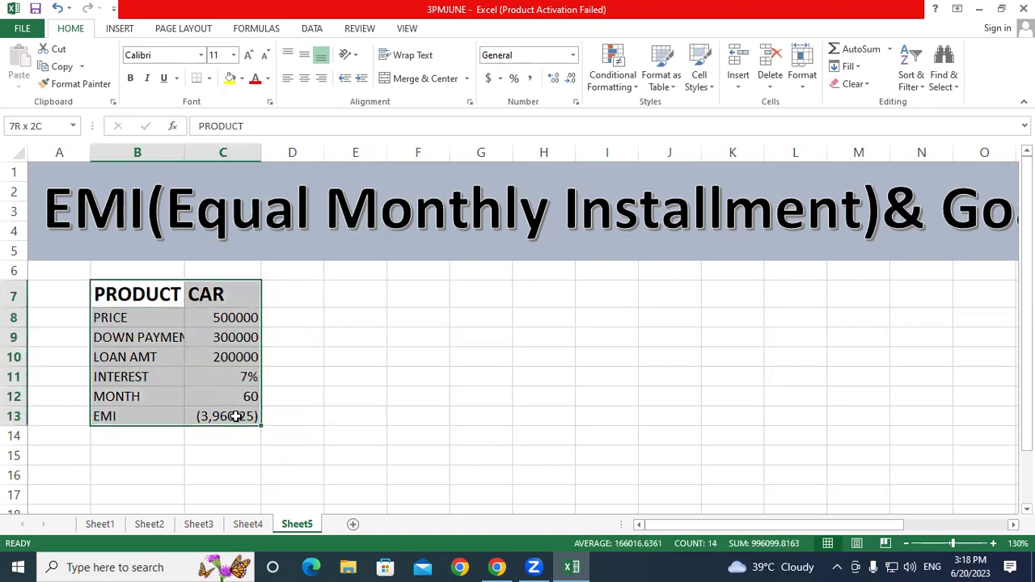
click(210, 79)
click(245, 207)
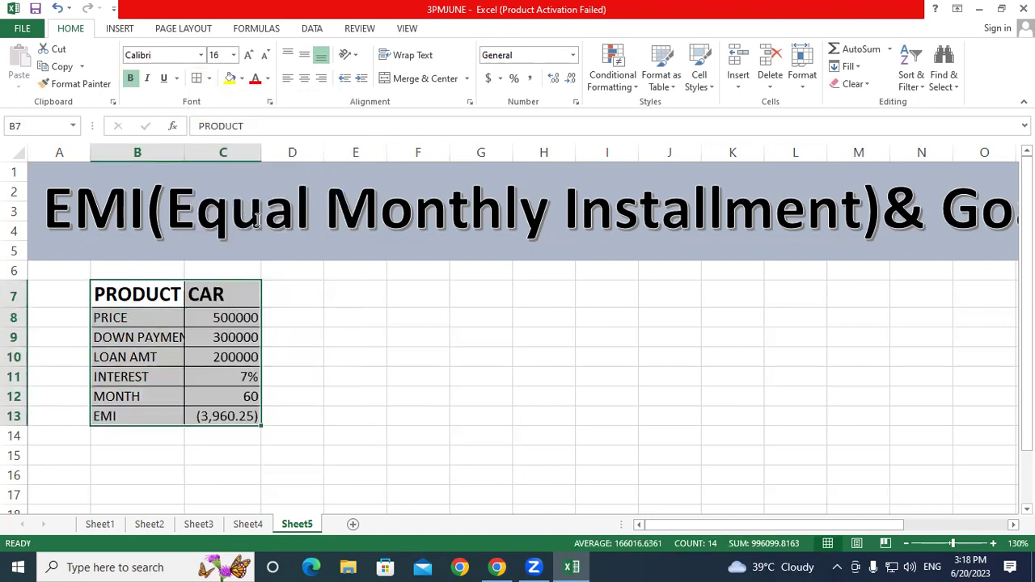
click(417, 402)
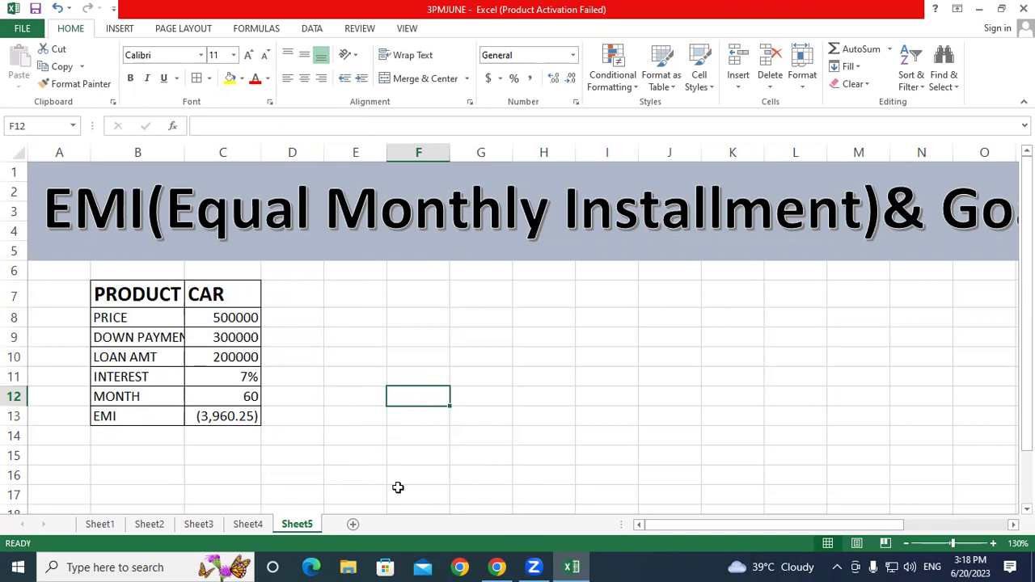
click(247, 396)
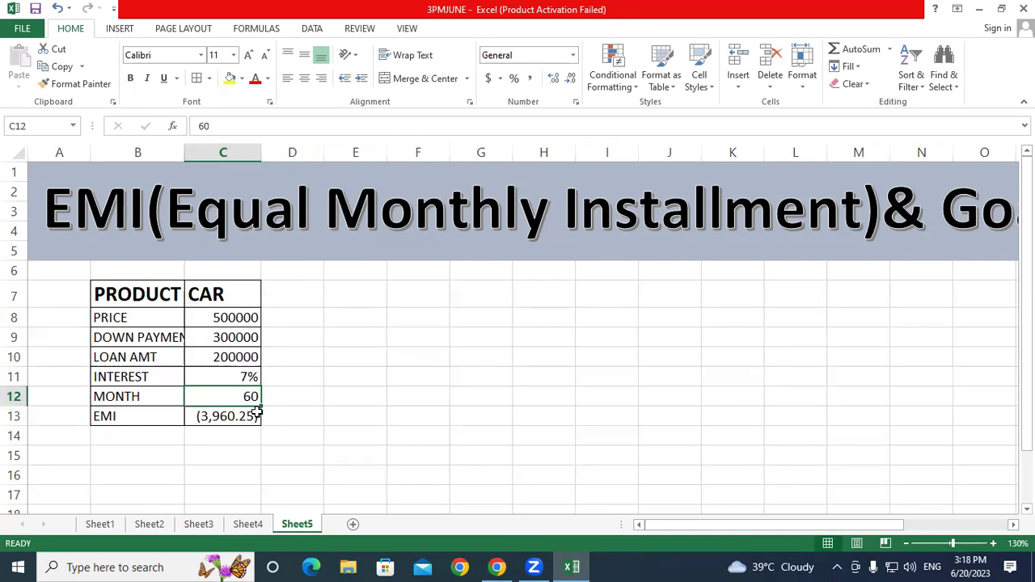
Enter =C13*C12 in D10 for the total payment, showing -237615.
click(306, 359)
text(=)
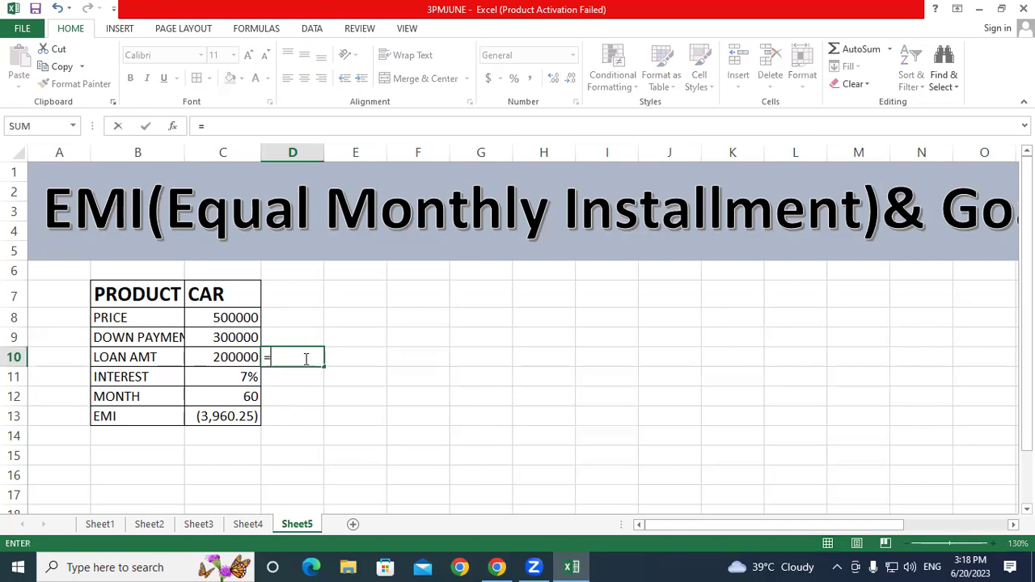
click(246, 412)
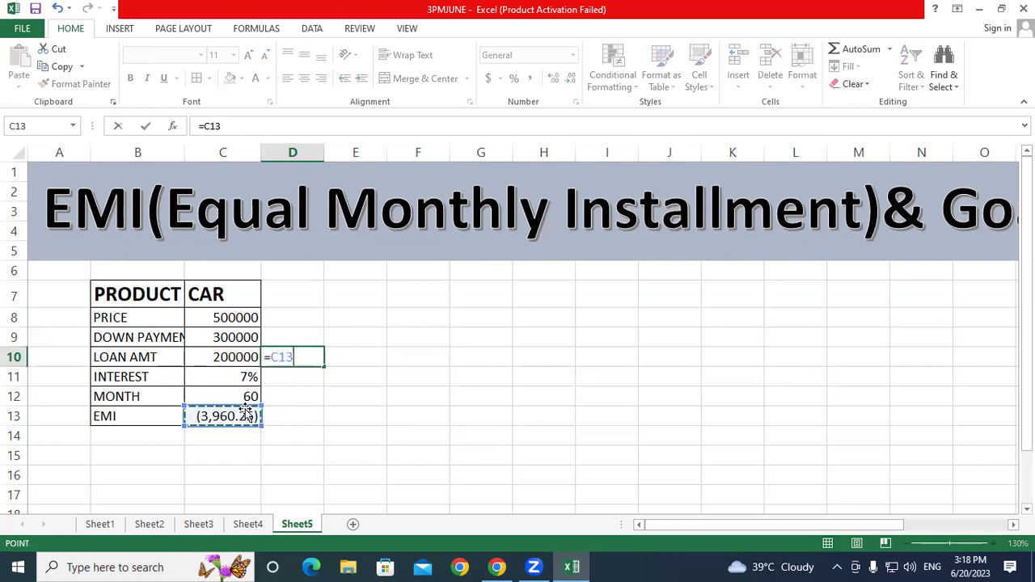
text(*)
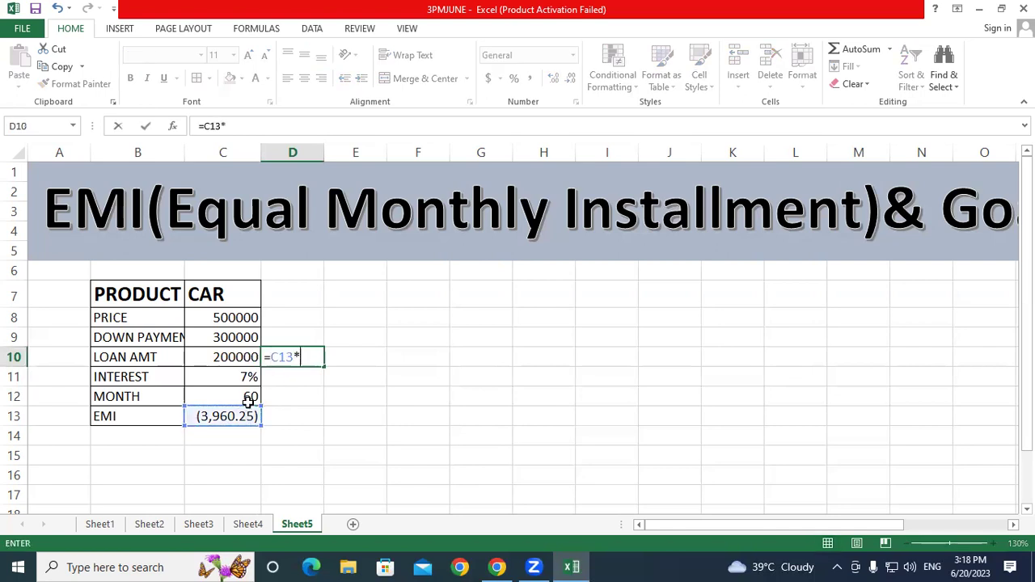
click(242, 396)
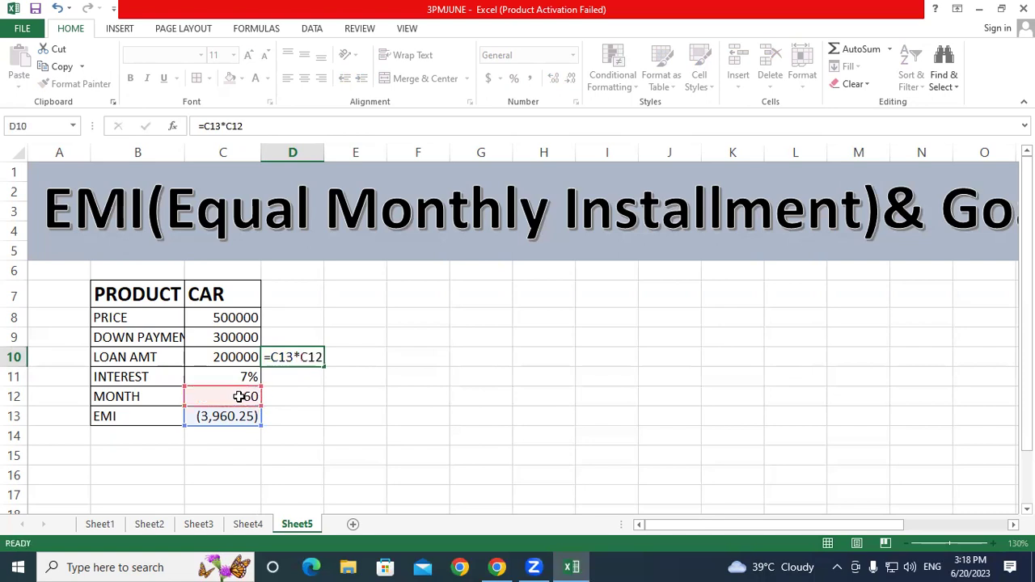
key(Return)
click(287, 362)
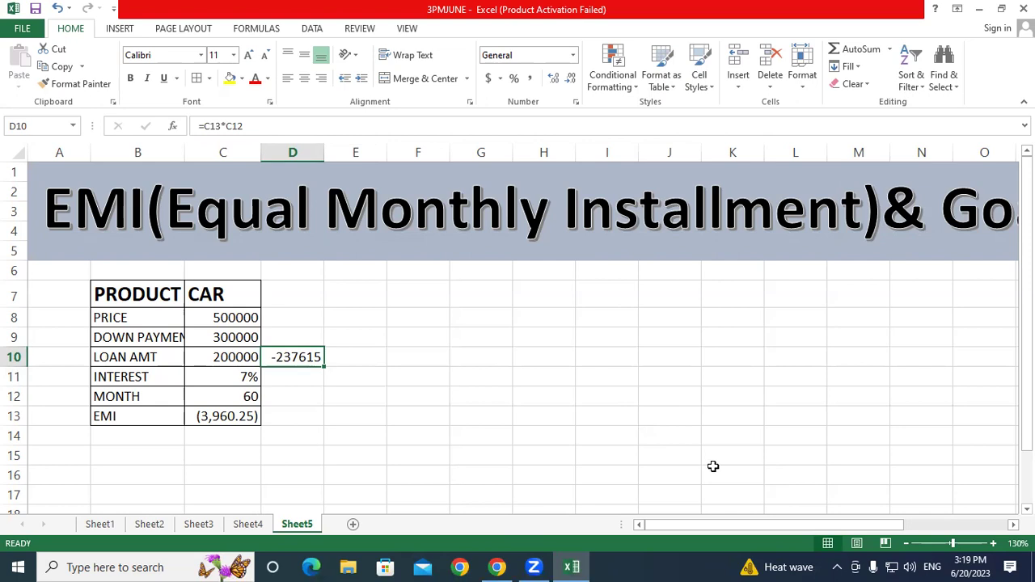
click(360, 417)
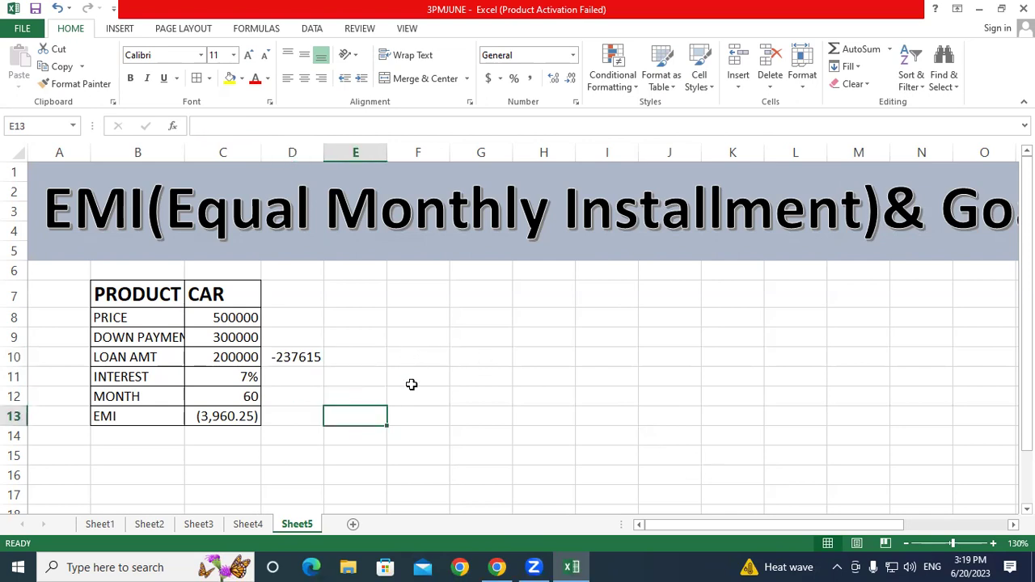
Enter =PMT(C11/12,C12,C10,1) in E13, returning ($3,960.25).
text(=)
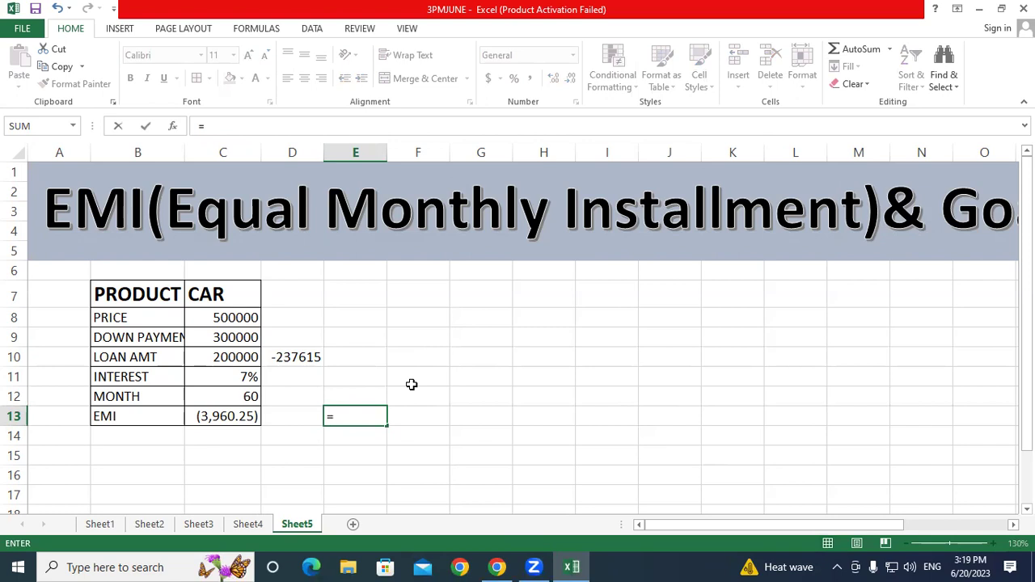
text(P)
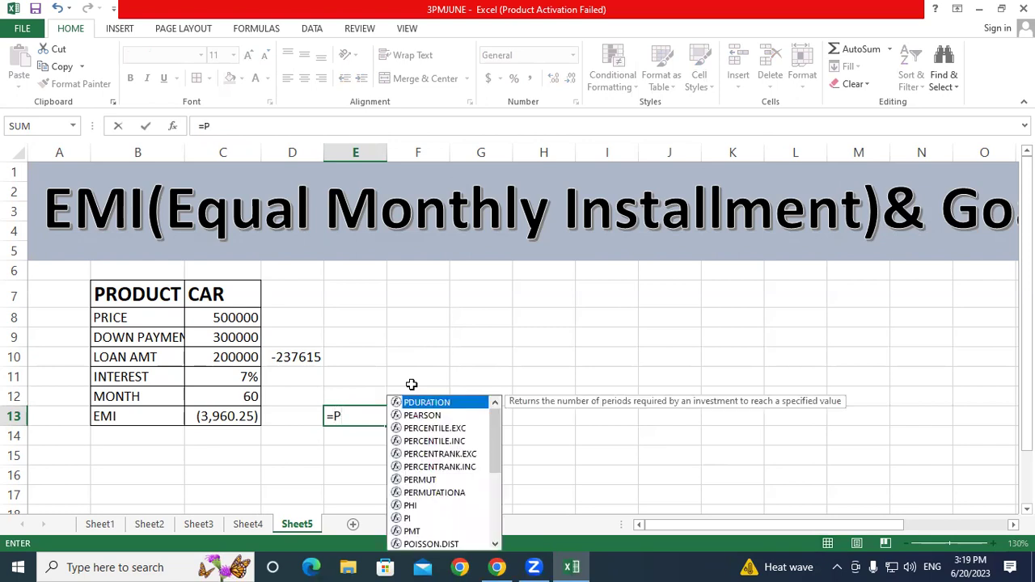
text(MT()
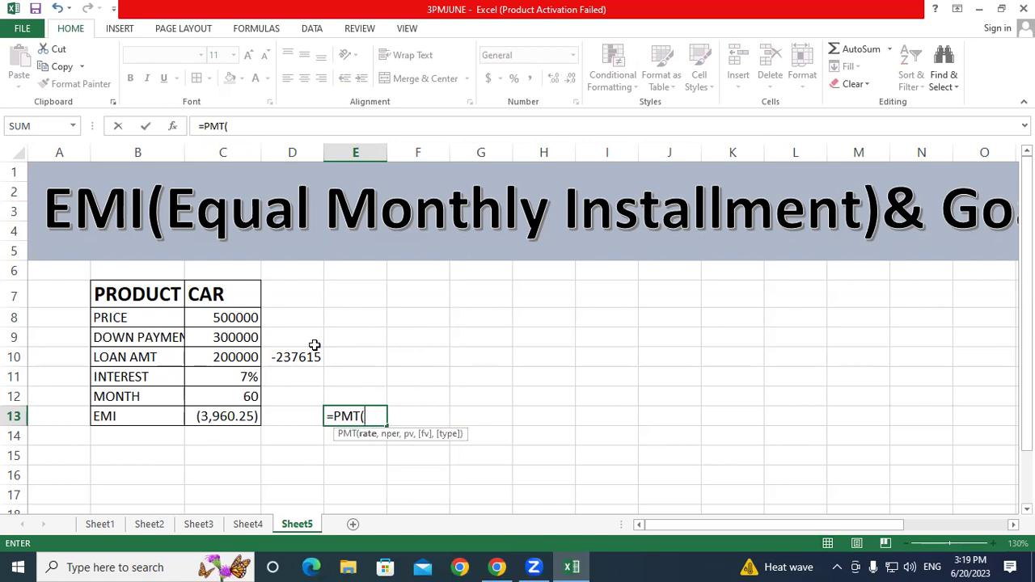
click(229, 379)
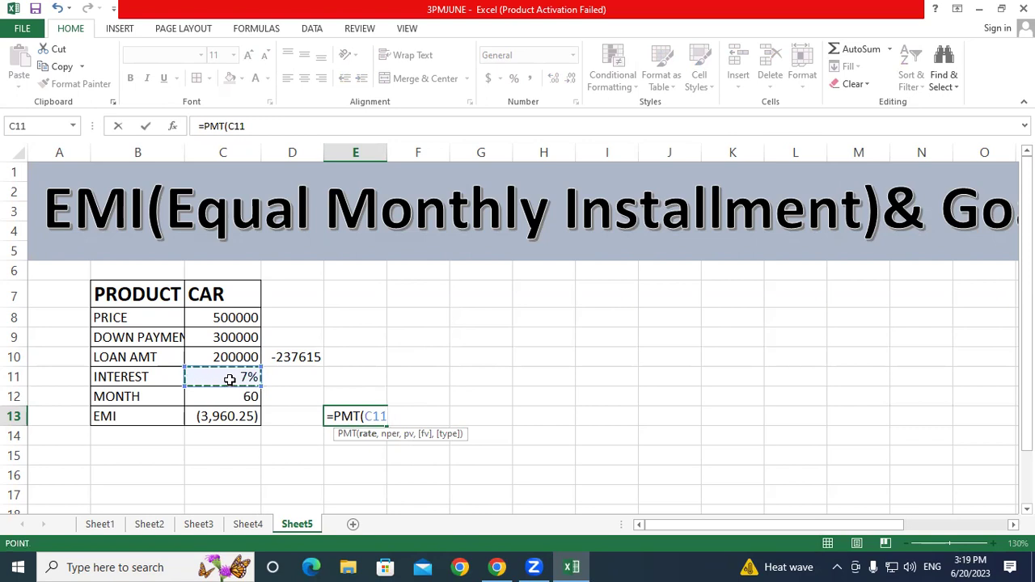
text(/12)
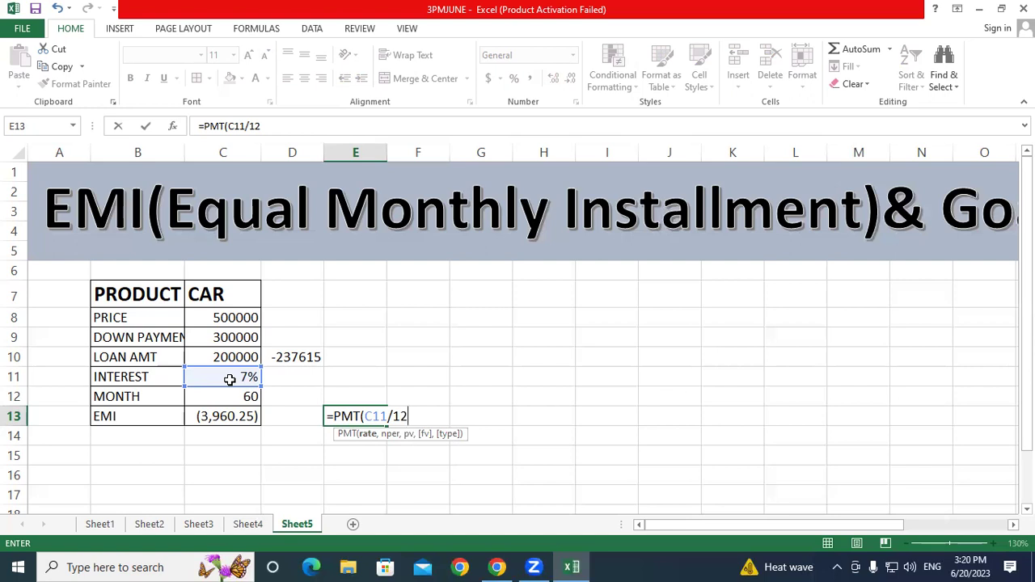
text(,)
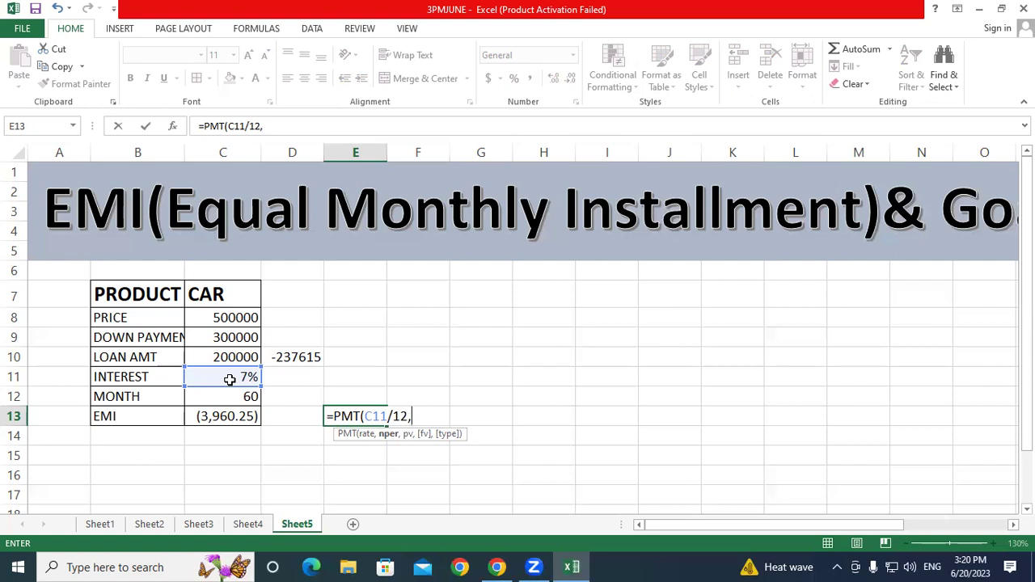
click(229, 395)
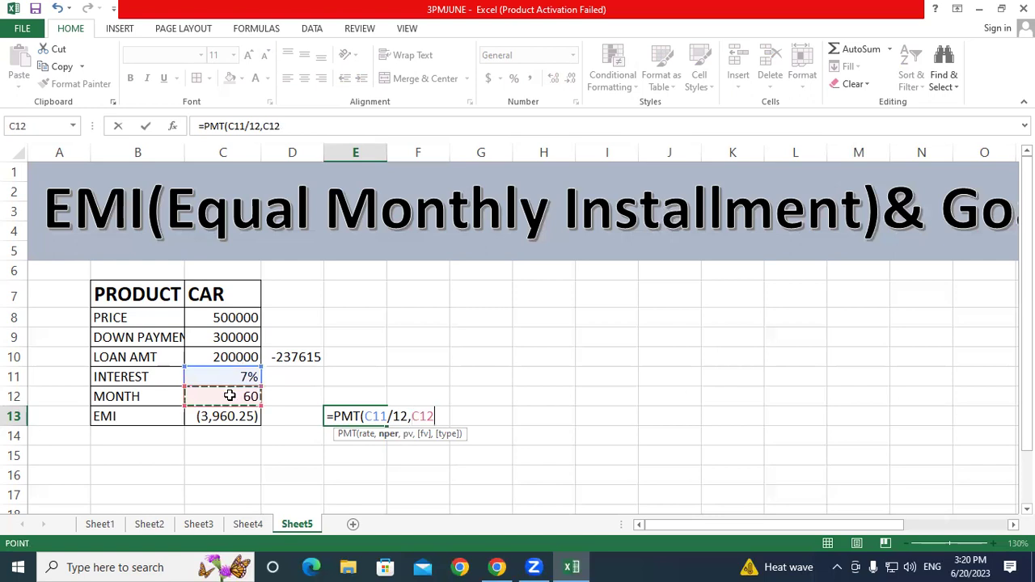
text(,)
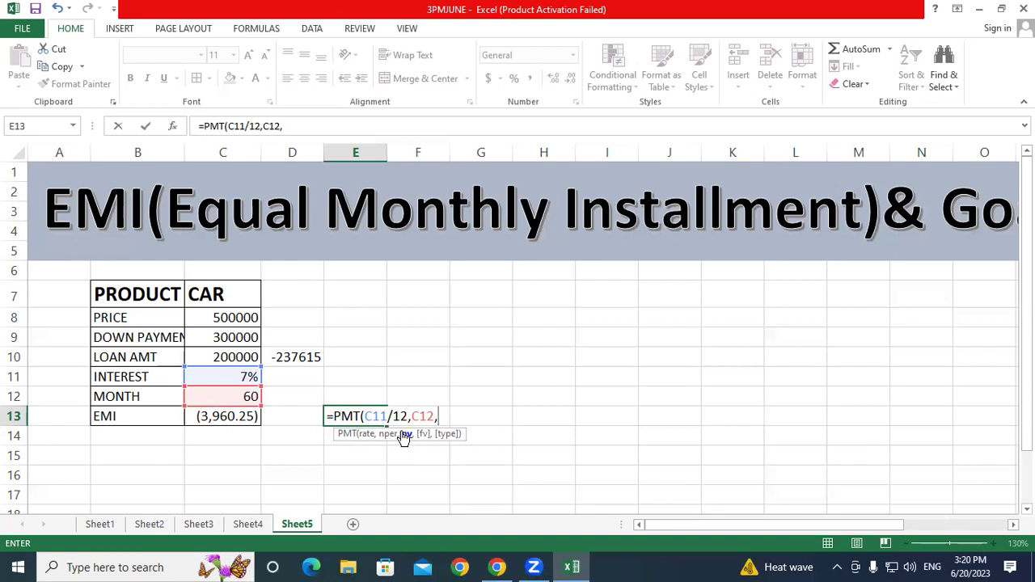
click(251, 357)
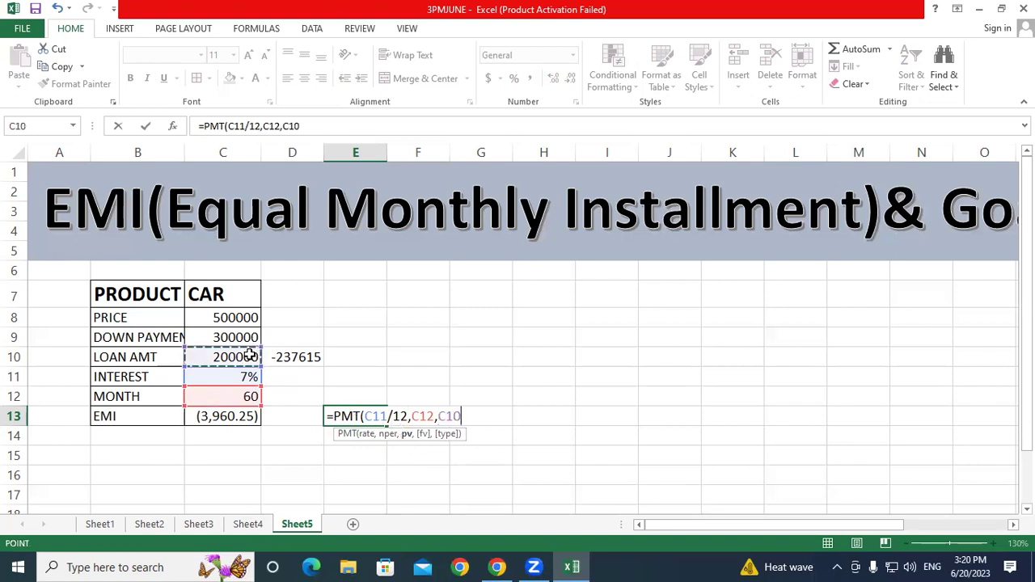
text(,)
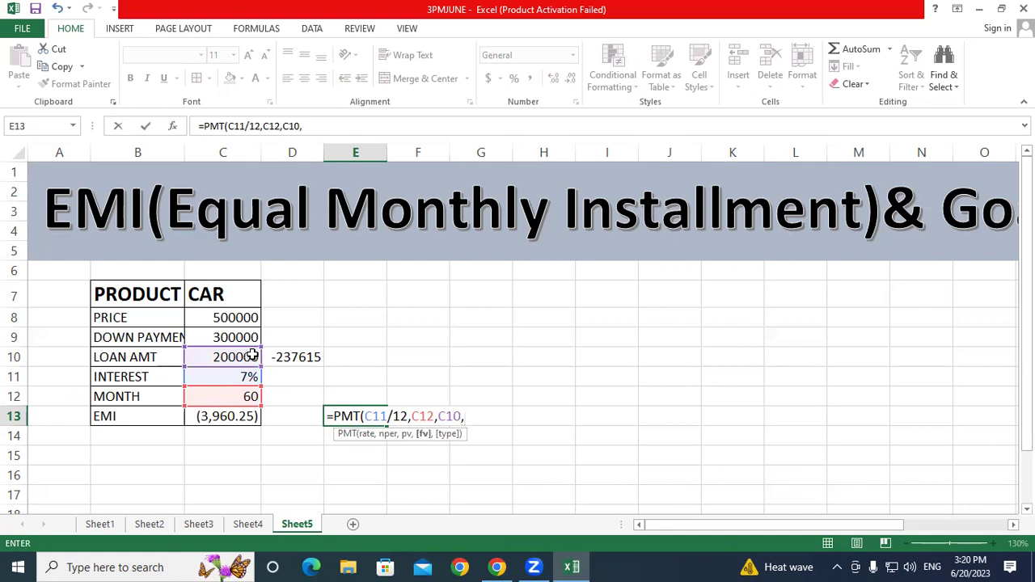
text(1))
key(Return)
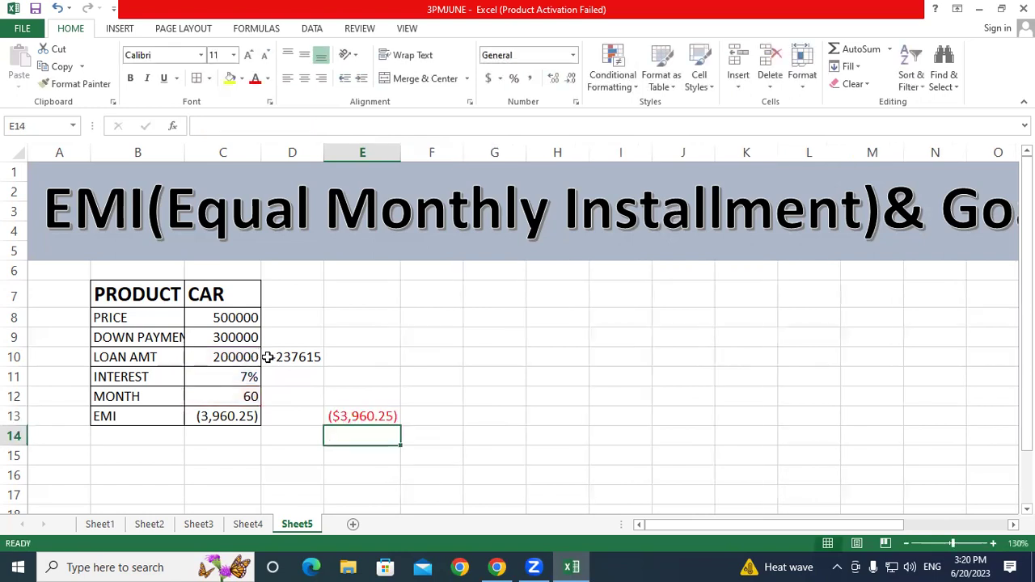
Format E13 as Number with 1000 separator and (1,234.10) negatives, showing (3,960.25).
click(349, 415)
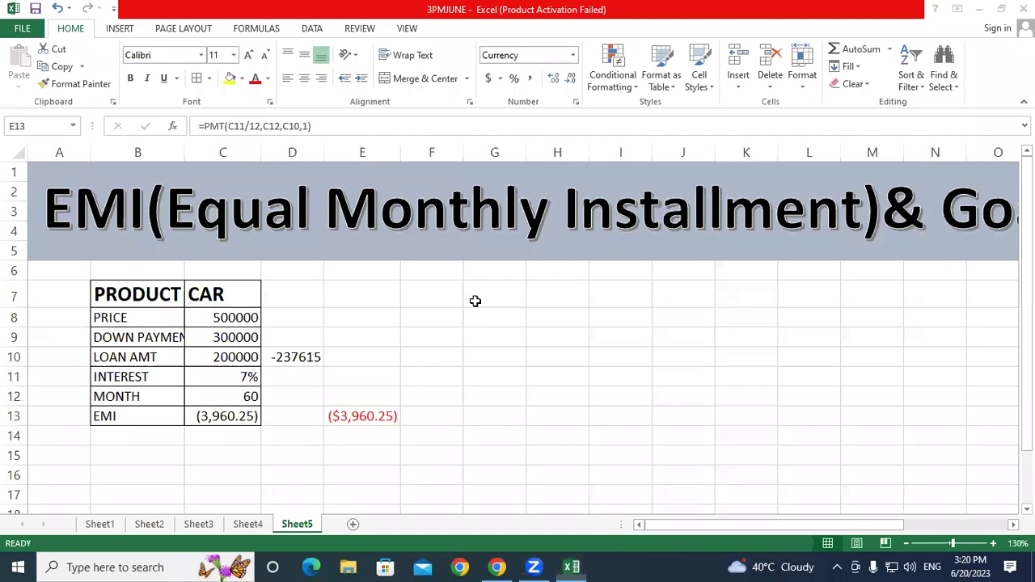
click(576, 103)
click(209, 272)
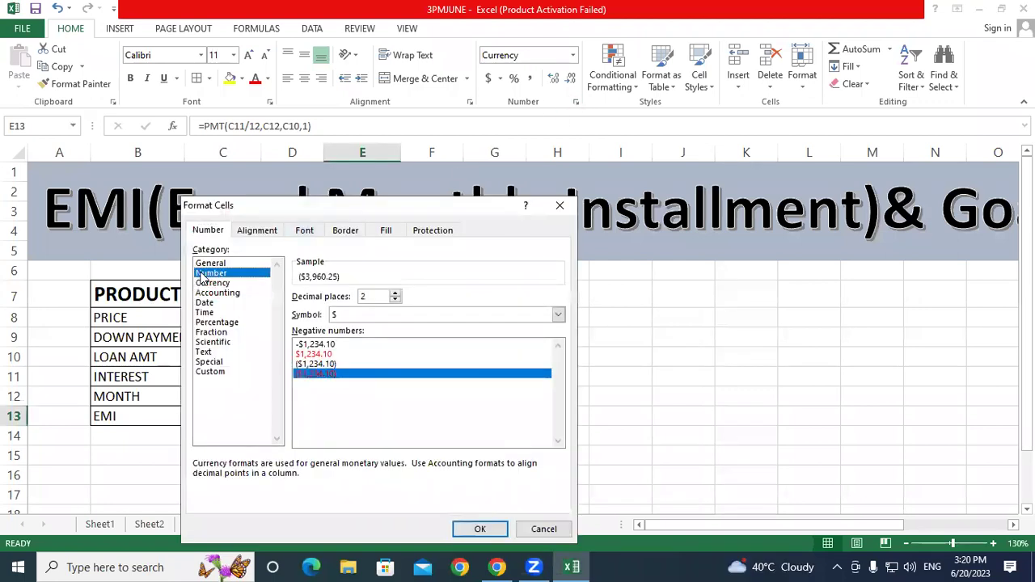
click(331, 363)
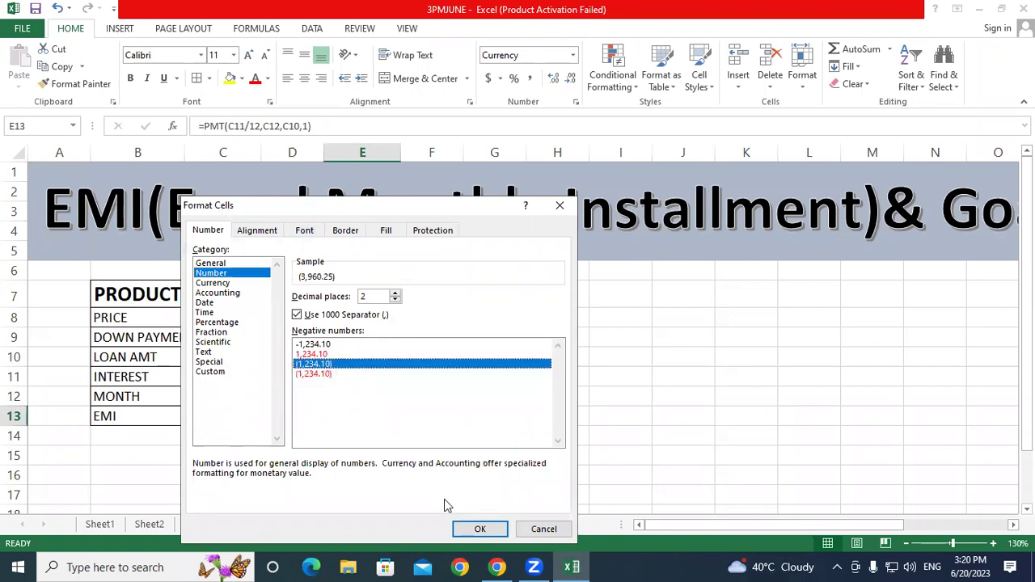
click(479, 529)
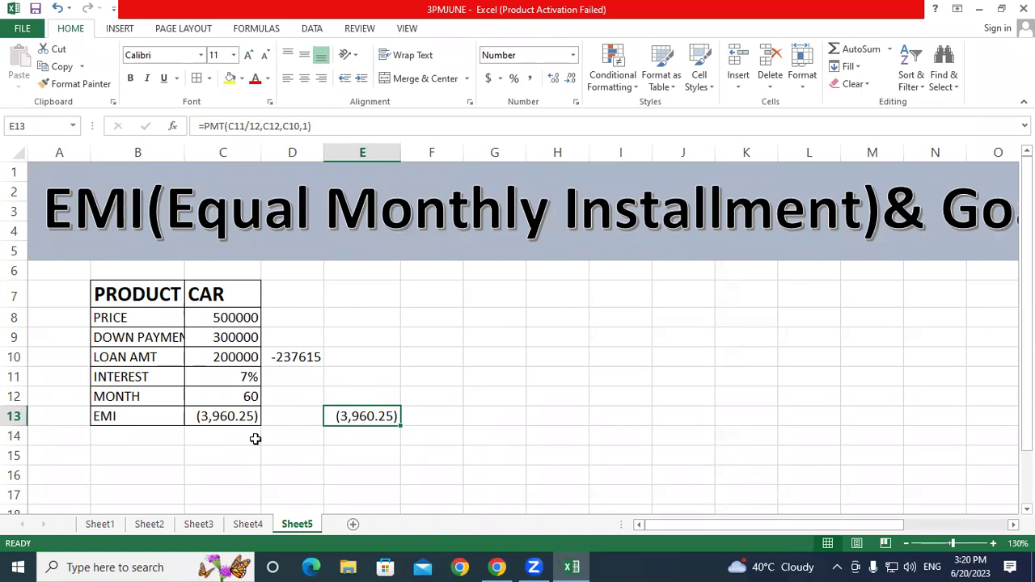
key(Up)
key(Up)
key(Right)
key(Right)
key(Right)
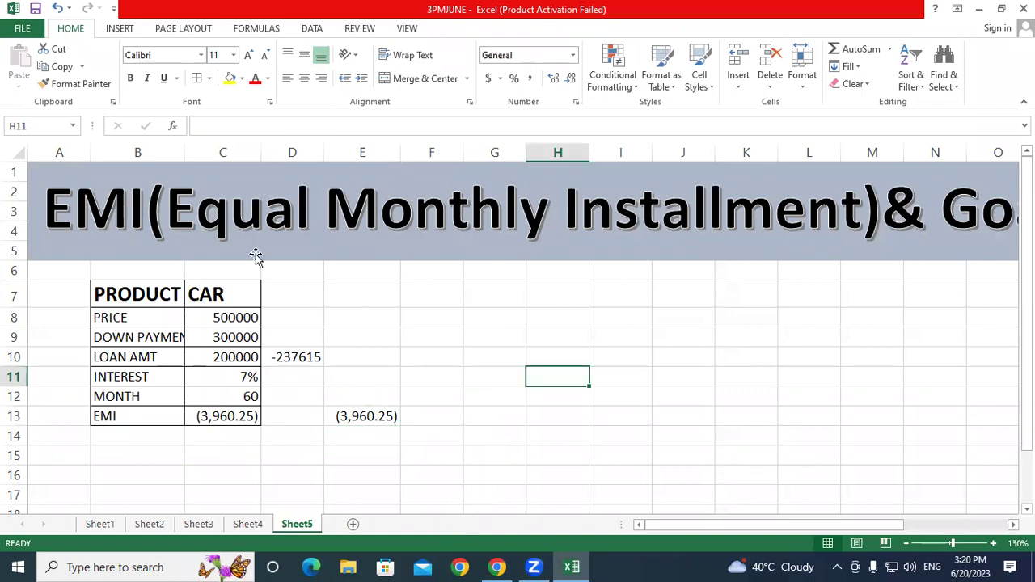
Clear E12:E14 to delete the duplicate EMI value in E13, then select J10.
click(361, 399)
drag(362, 407, 363, 437)
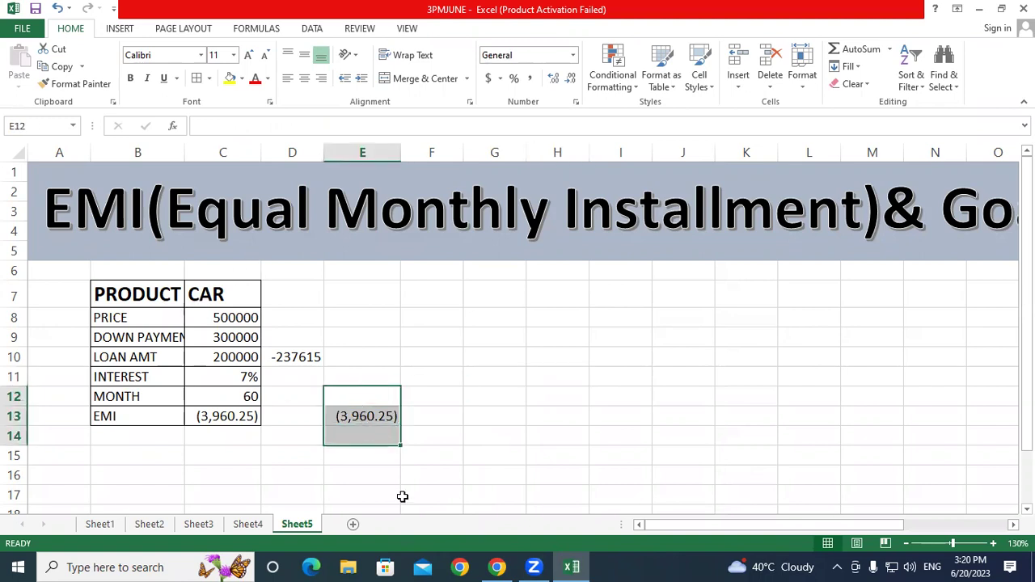
key(Delete)
click(670, 354)
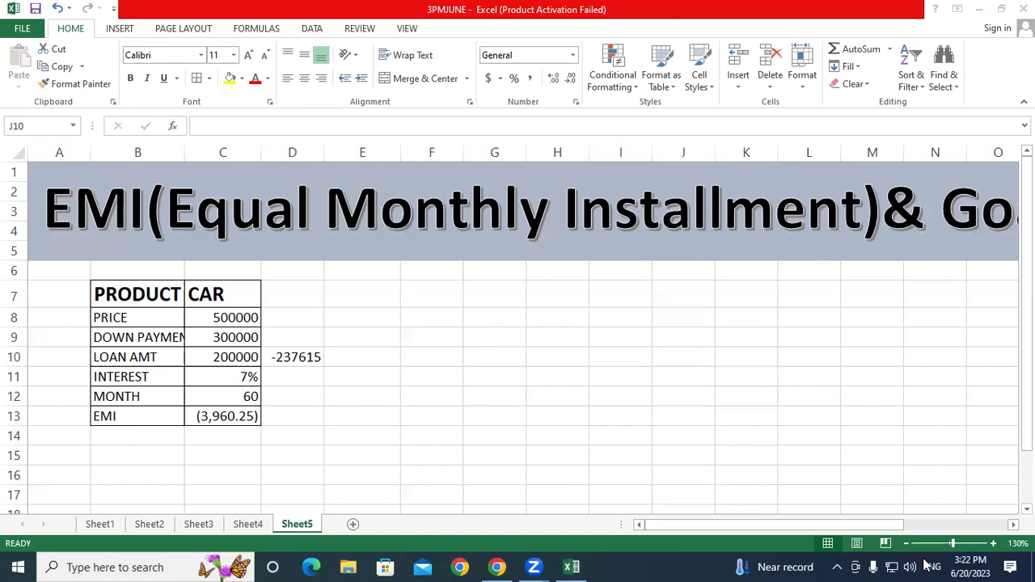
Handwrite circled red notes 1 and 2 linked by an arrow, plus 1000 and 500.
drag(608, 303, 639, 329)
drag(666, 276, 669, 277)
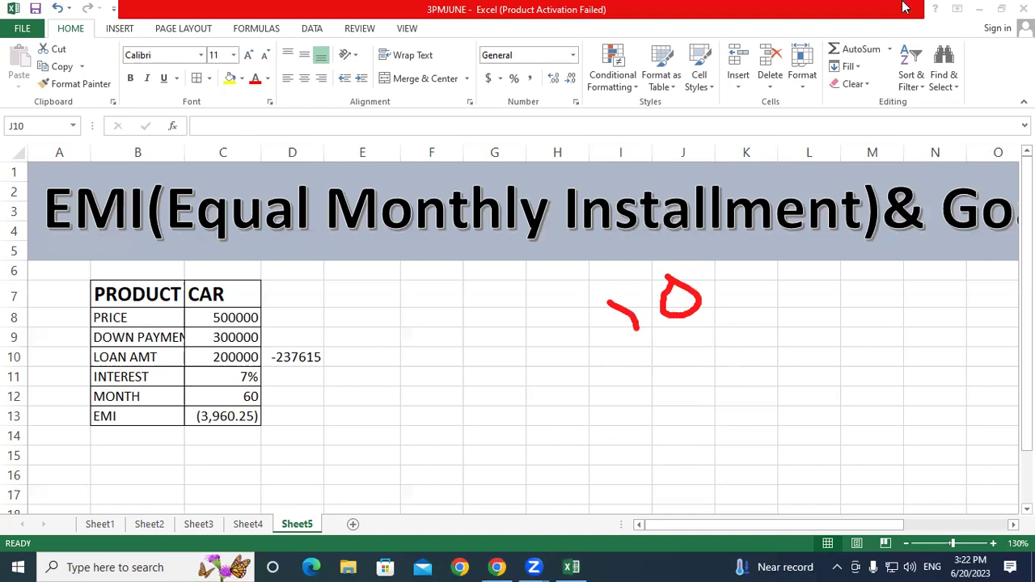
mouse_move(617, 364)
mouse_down()
mouse_move(717, 330)
mouse_move(713, 300)
mouse_up()
drag(708, 259, 695, 397)
drag(801, 328, 833, 356)
mouse_move(844, 317)
mouse_down()
mouse_move(851, 301)
mouse_move(809, 370)
mouse_move(817, 289)
mouse_up()
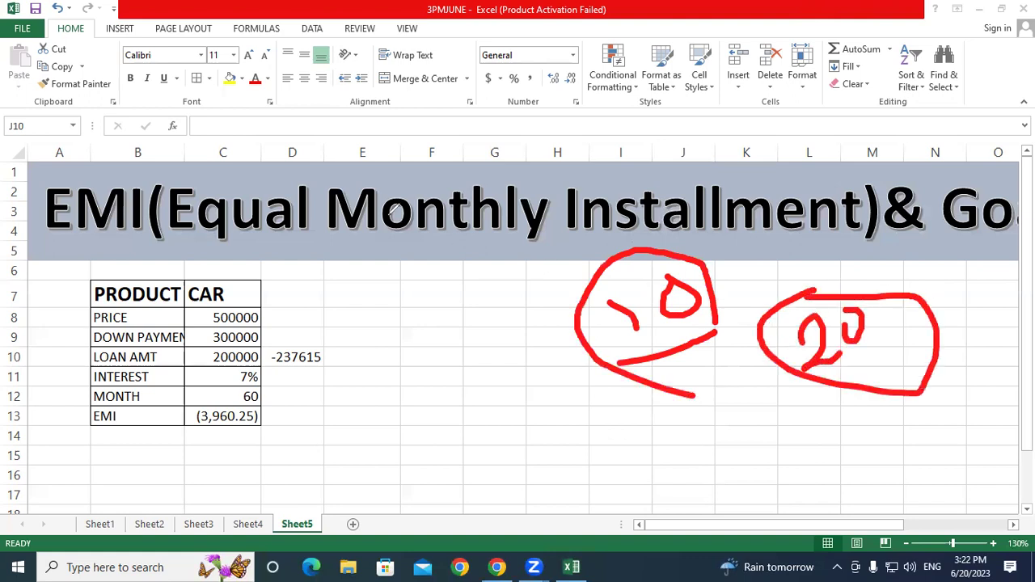
drag(429, 182, 433, 223)
drag(461, 182, 538, 161)
mouse_move(429, 261)
mouse_down()
mouse_move(405, 279)
mouse_move(437, 242)
mouse_move(447, 251)
mouse_move(492, 239)
mouse_up()
mouse_move(631, 350)
mouse_down()
mouse_move(636, 380)
mouse_move(760, 410)
mouse_move(793, 370)
mouse_move(809, 394)
mouse_up()
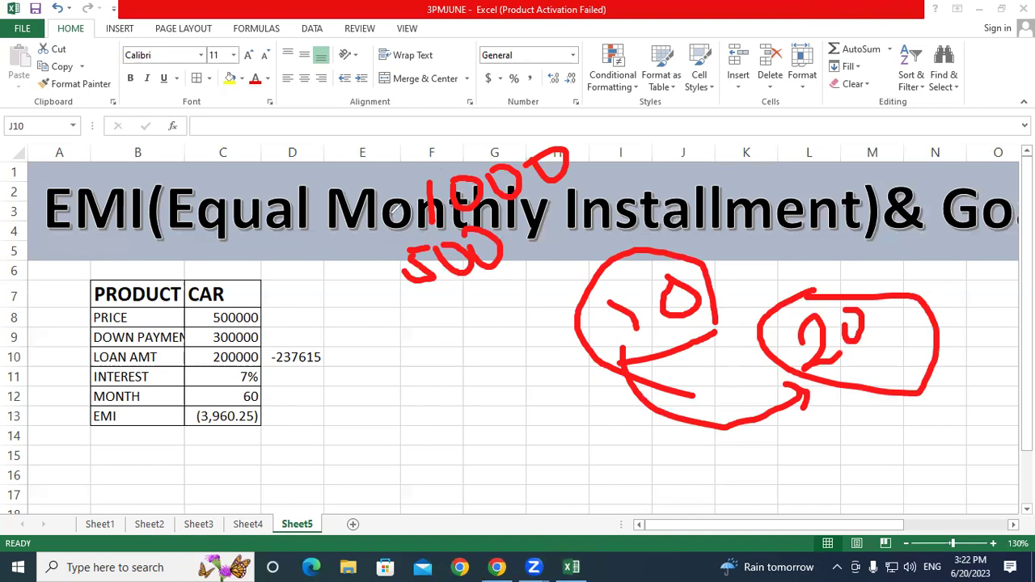
Write 10K above column B, strike through EMI(Equal, and add 'loan' and bracket notes.
mouse_move(147, 119)
mouse_down()
mouse_move(146, 163)
mouse_move(172, 160)
mouse_up()
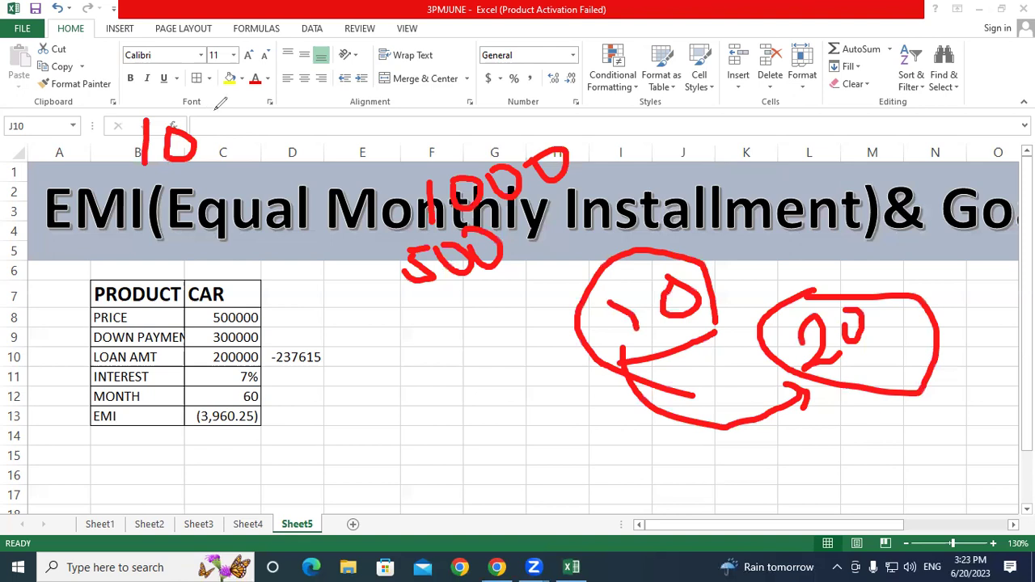
mouse_move(216, 114)
mouse_down()
mouse_move(217, 150)
mouse_move(224, 137)
mouse_move(257, 161)
mouse_up()
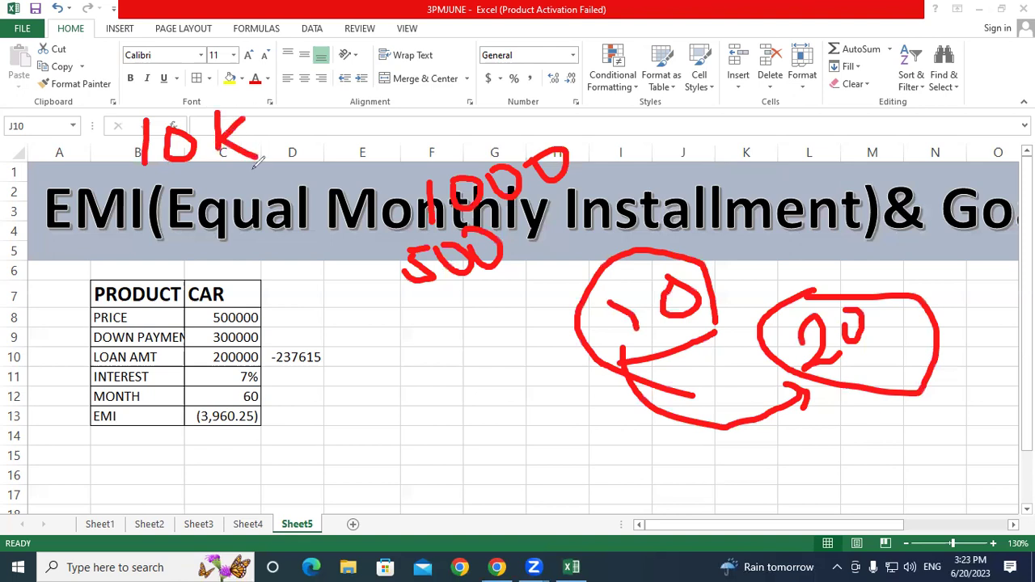
drag(113, 218, 291, 209)
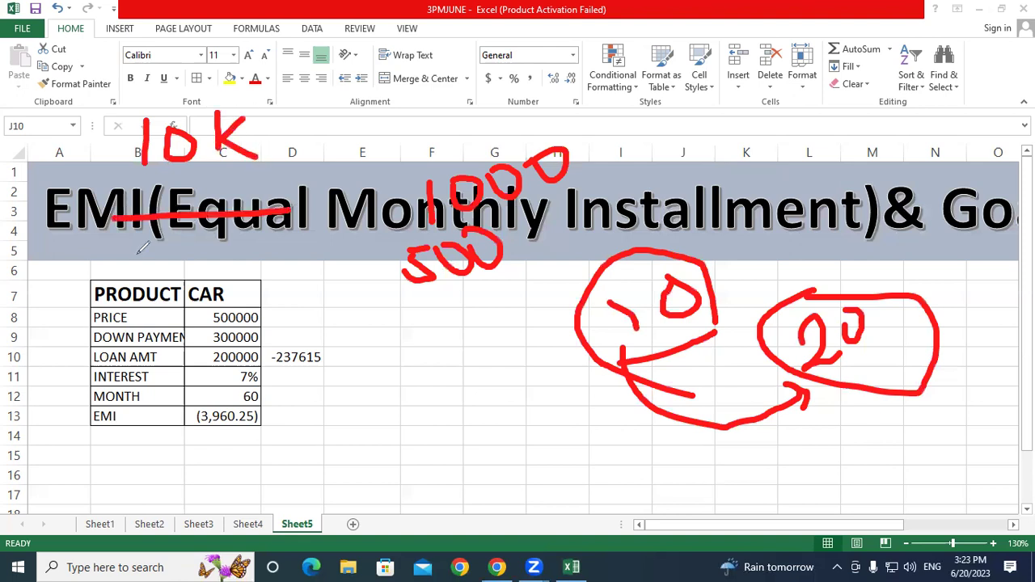
drag(137, 256, 142, 306)
mouse_move(191, 272)
mouse_down()
mouse_move(206, 257)
mouse_move(301, 285)
mouse_up()
mouse_move(291, 425)
mouse_down()
mouse_move(234, 469)
mouse_move(252, 492)
mouse_move(301, 475)
mouse_move(332, 437)
mouse_move(356, 445)
mouse_up()
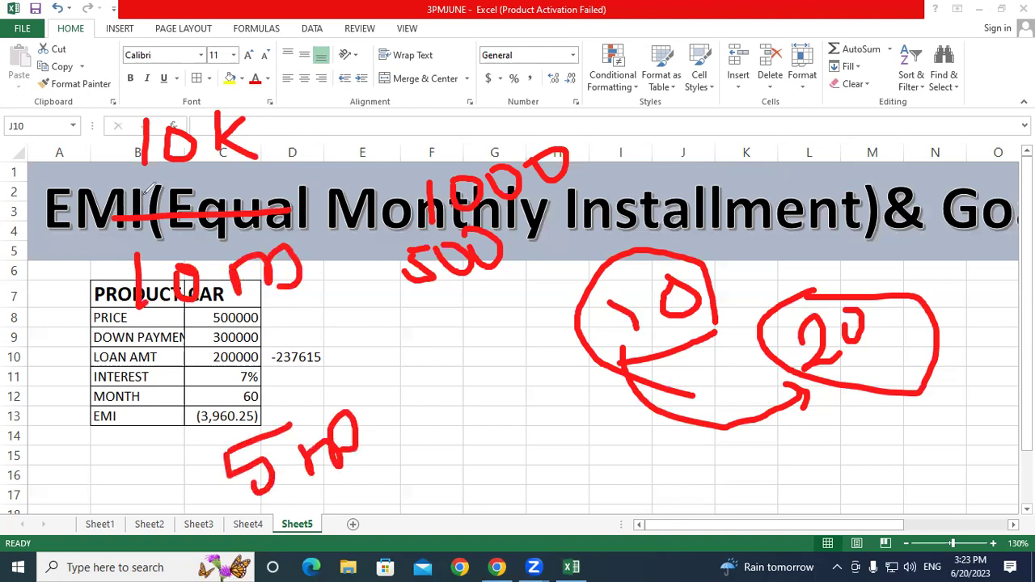
click(42, 366)
click(60, 340)
mouse_move(84, 363)
mouse_down()
mouse_move(89, 340)
mouse_move(53, 390)
mouse_up()
mouse_move(114, 332)
mouse_down()
mouse_move(147, 339)
mouse_move(167, 322)
mouse_up()
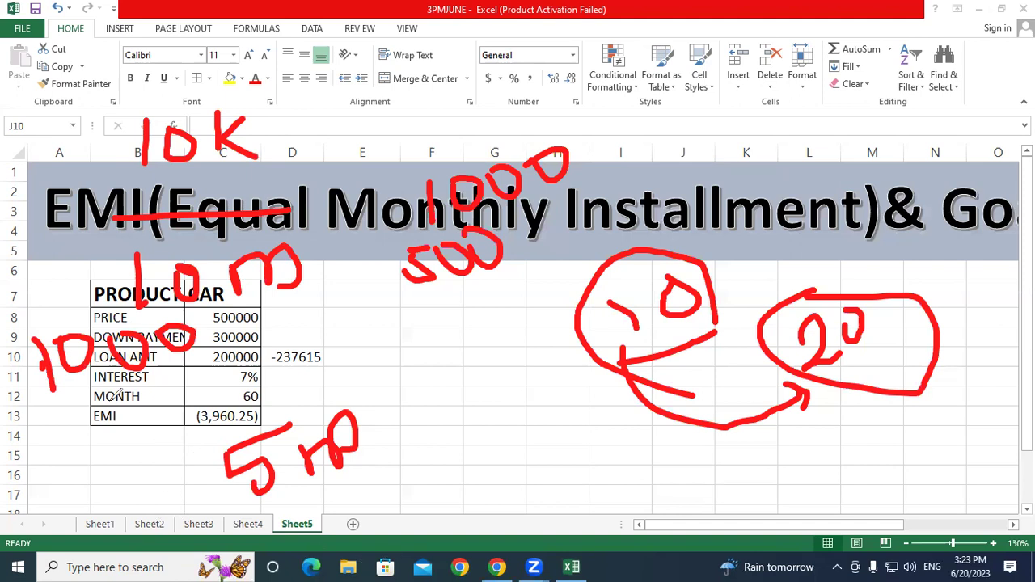
drag(105, 392, 112, 485)
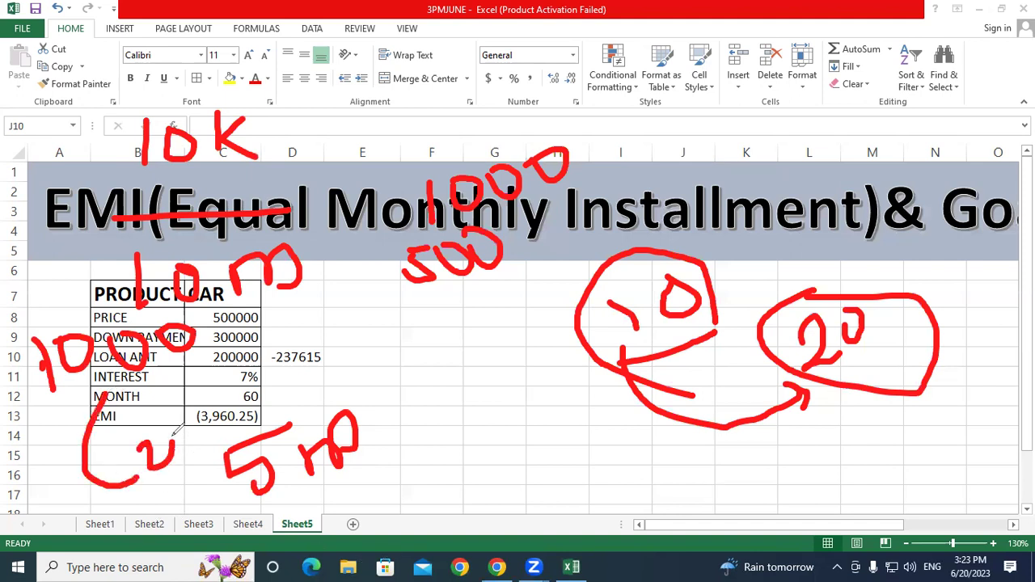
drag(142, 437, 198, 428)
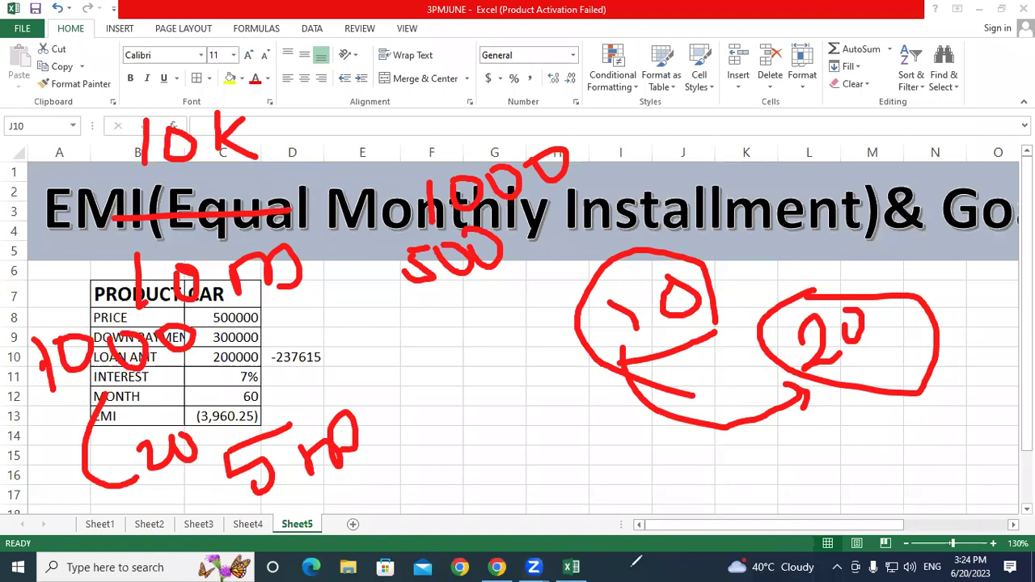
Erase all the red handwritten notes from the sheet.
key(Escape)
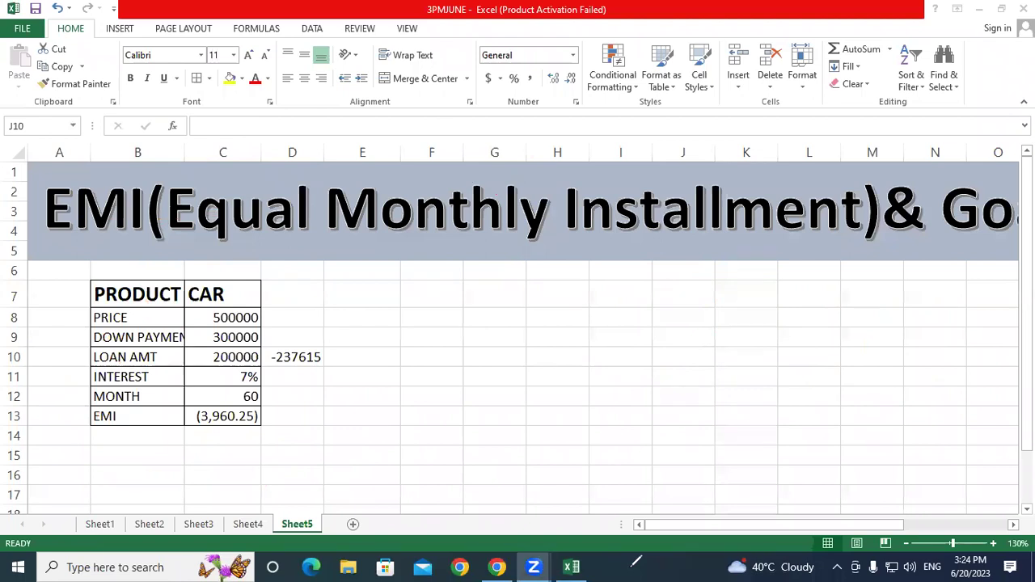
drag(678, 524, 818, 532)
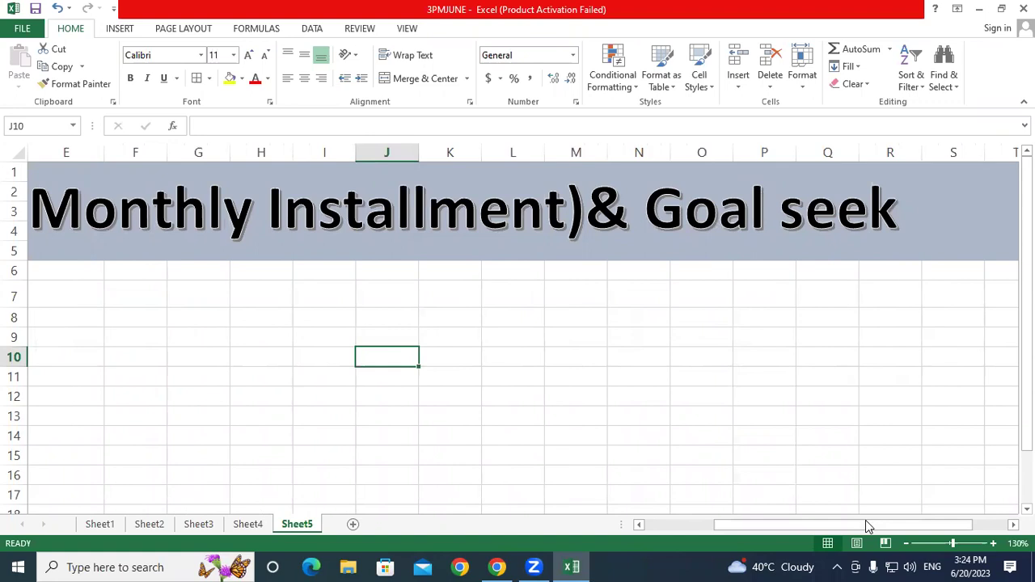
drag(748, 524, 682, 524)
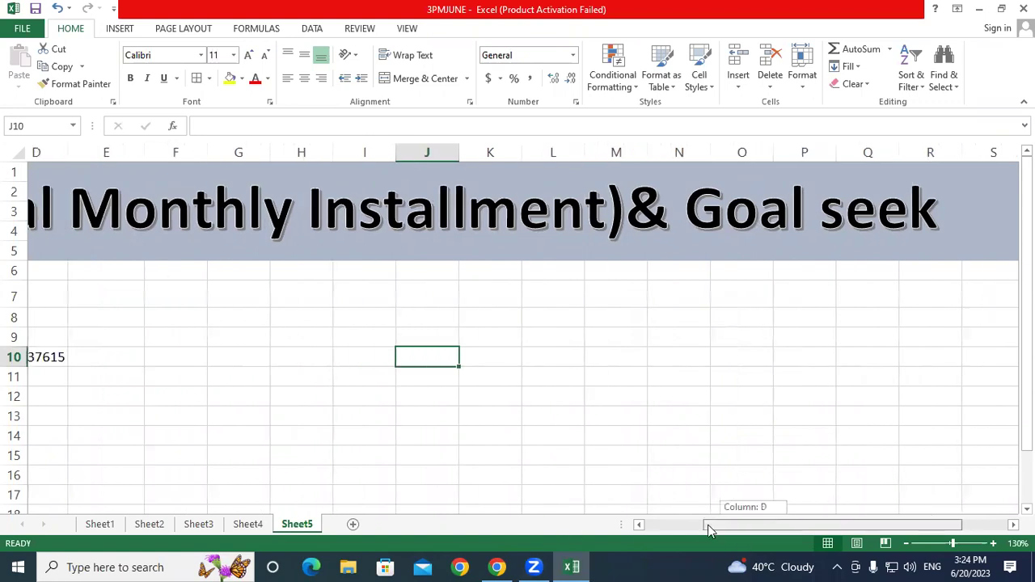
Copy the loan table B7:C13 and paste copies at B16 and F7.
drag(134, 298, 232, 411)
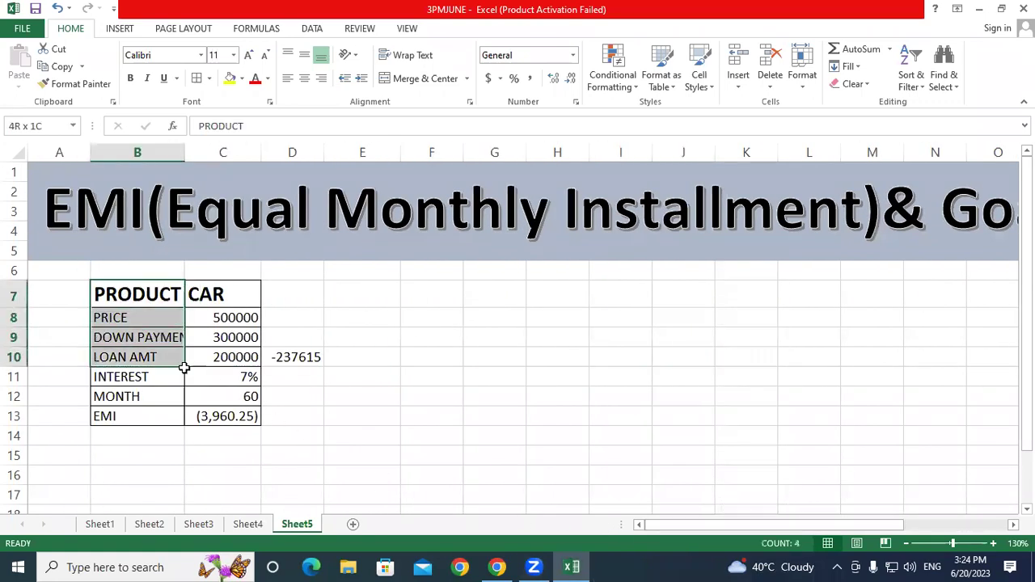
key(ctrl+c)
key(ctrl+q)
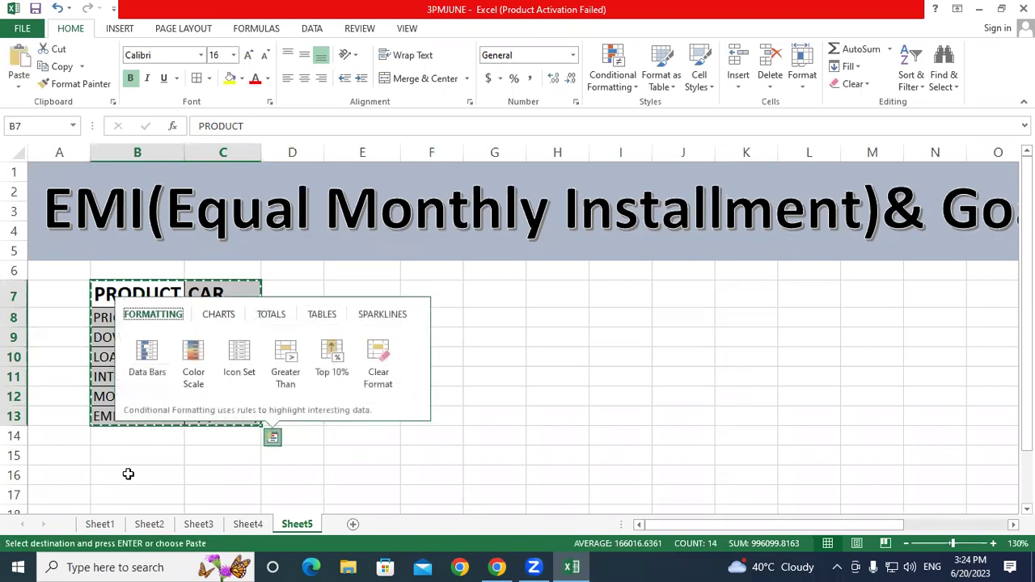
click(137, 478)
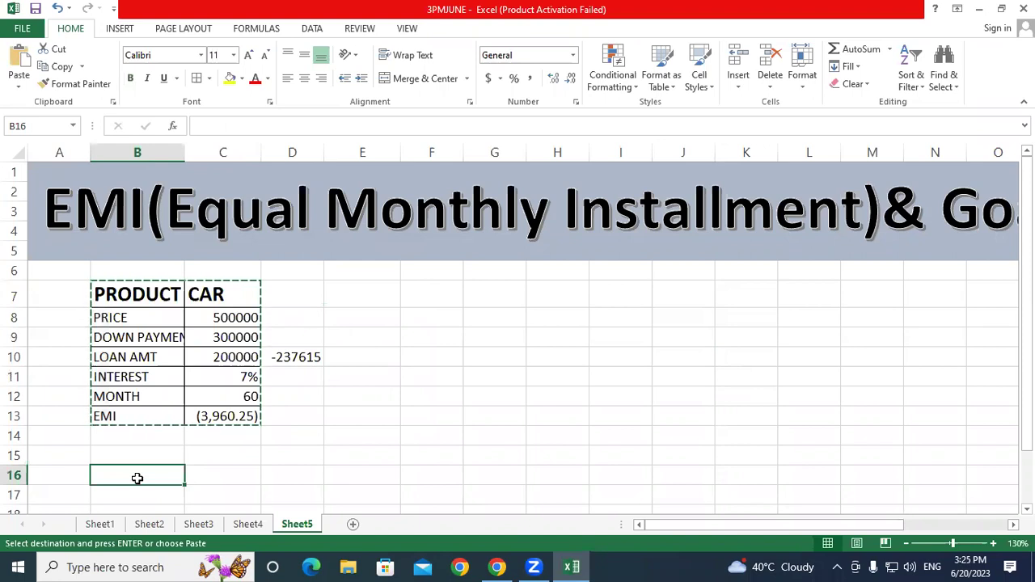
key(ctrl+v)
scroll(317, 450, down, 2)
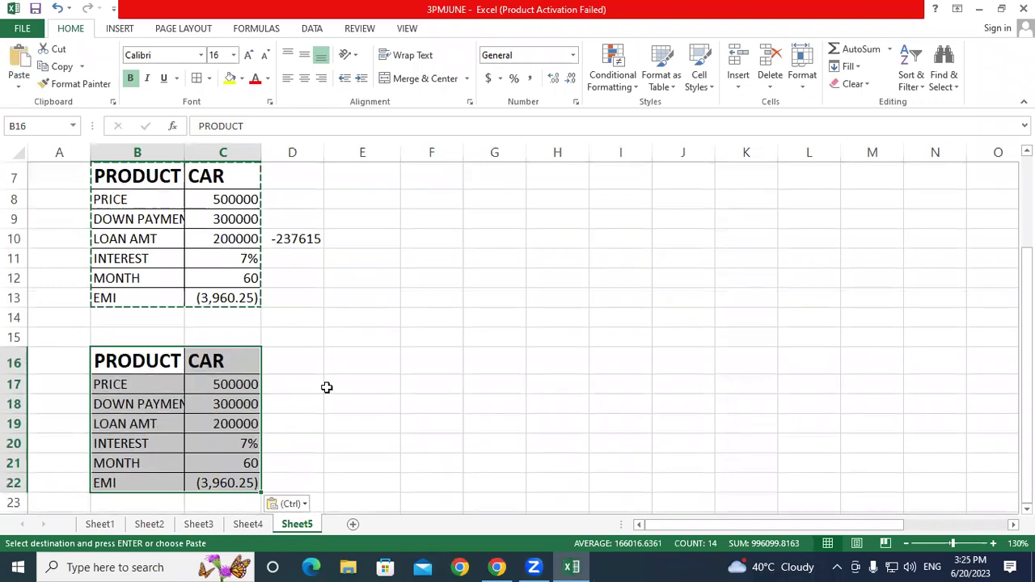
click(437, 176)
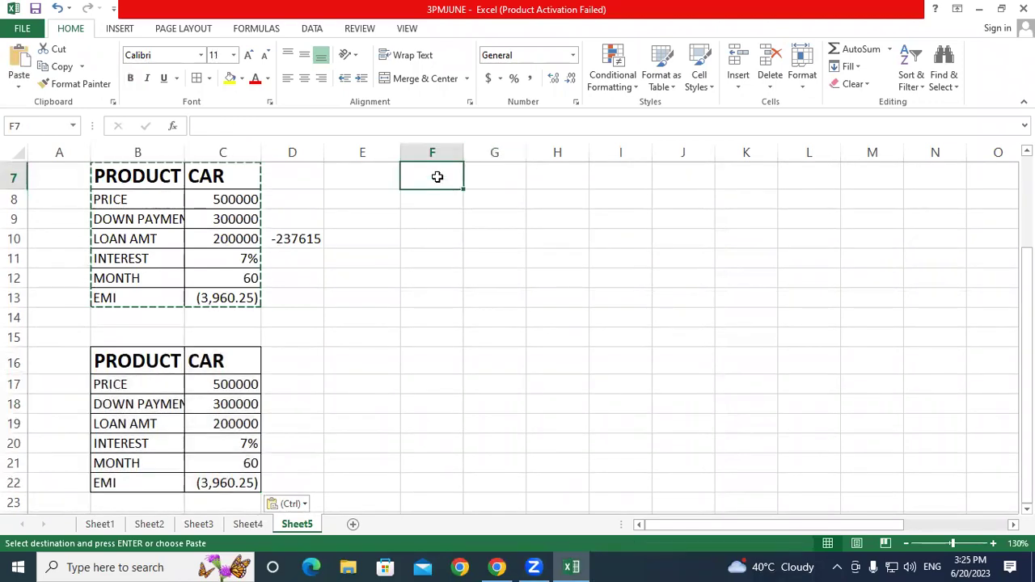
key(ctrl+v)
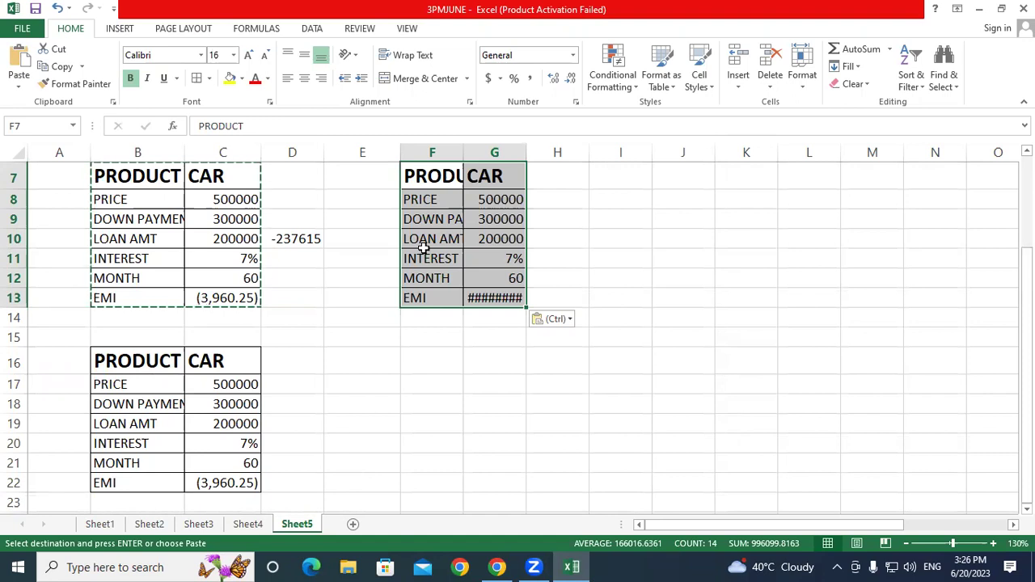
Widen column G so the pasted EMI in G13 reads (3,960.25) instead of ########.
click(495, 144)
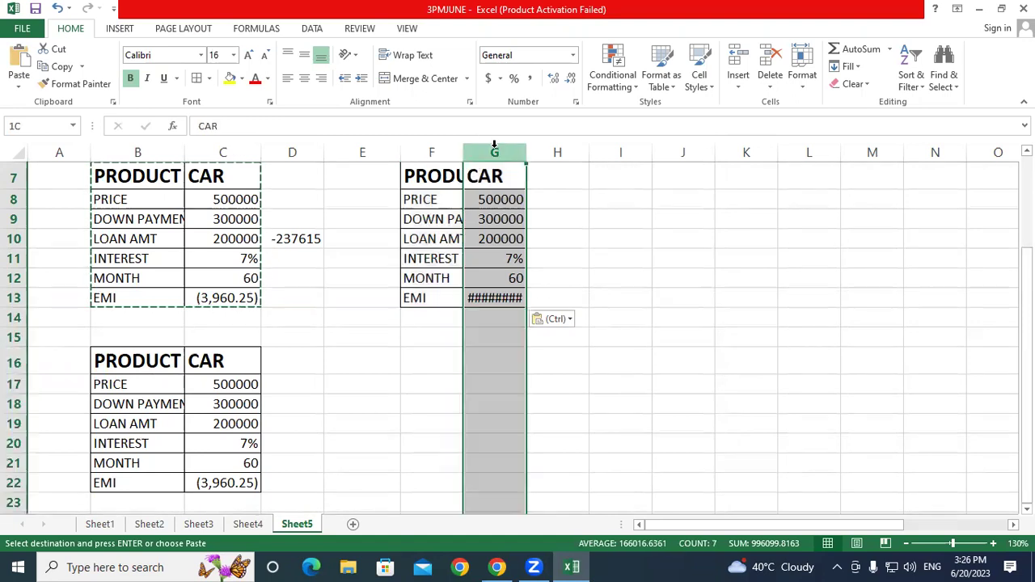
double_click(527, 148)
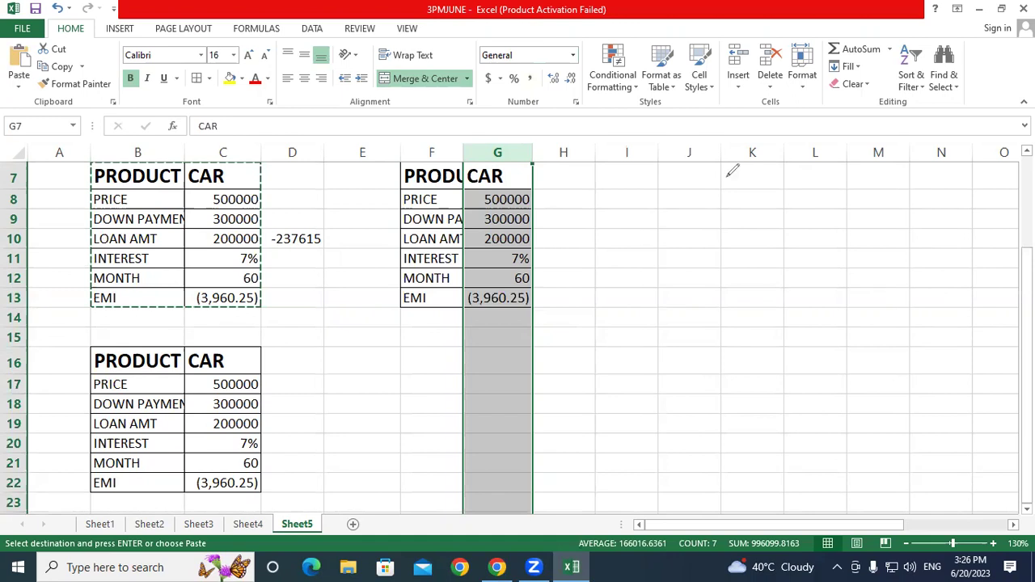
Handwrite '### Space' in red to the right of the loan tables.
mouse_move(749, 215)
mouse_down()
mouse_move(781, 173)
mouse_move(789, 218)
mouse_move(814, 169)
mouse_move(824, 190)
mouse_up()
drag(847, 155, 833, 202)
mouse_move(863, 134)
mouse_down()
mouse_move(851, 180)
mouse_move(865, 149)
mouse_up()
drag(822, 193, 875, 161)
mouse_move(907, 123)
mouse_down()
mouse_move(907, 173)
mouse_move(935, 131)
mouse_up()
drag(896, 158, 938, 144)
drag(856, 209, 676, 269)
drag(856, 209, 954, 170)
mouse_move(796, 252)
mouse_down()
mouse_move(756, 290)
mouse_move(802, 287)
mouse_move(807, 267)
mouse_move(866, 257)
mouse_up()
mouse_move(888, 220)
mouse_down()
mouse_move(882, 249)
mouse_move(913, 217)
mouse_up()
Add '# Nums' and '# valu' below it, then circle the ### Space note.
drag(726, 353, 741, 419)
mouse_move(766, 335)
mouse_down()
mouse_move(762, 391)
mouse_move(841, 332)
mouse_up()
drag(702, 408, 841, 361)
mouse_move(838, 319)
mouse_down()
mouse_move(878, 307)
mouse_move(888, 333)
mouse_up()
mouse_move(890, 285)
mouse_down()
mouse_move(928, 292)
mouse_move(1002, 282)
mouse_move(1009, 313)
mouse_up()
drag(742, 422, 760, 491)
drag(786, 421, 796, 470)
drag(726, 459, 825, 418)
drag(757, 465, 817, 442)
mouse_move(833, 390)
mouse_down()
mouse_move(889, 380)
mouse_move(919, 411)
mouse_up()
drag(919, 339, 924, 407)
mouse_move(929, 366)
mouse_down()
mouse_move(988, 380)
mouse_move(1003, 412)
mouse_up()
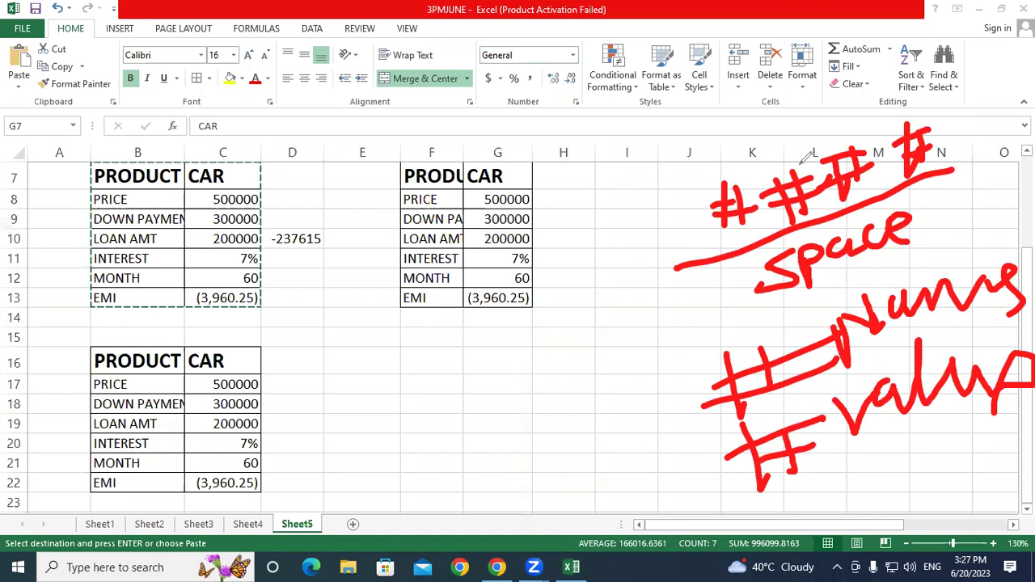
drag(746, 167, 834, 112)
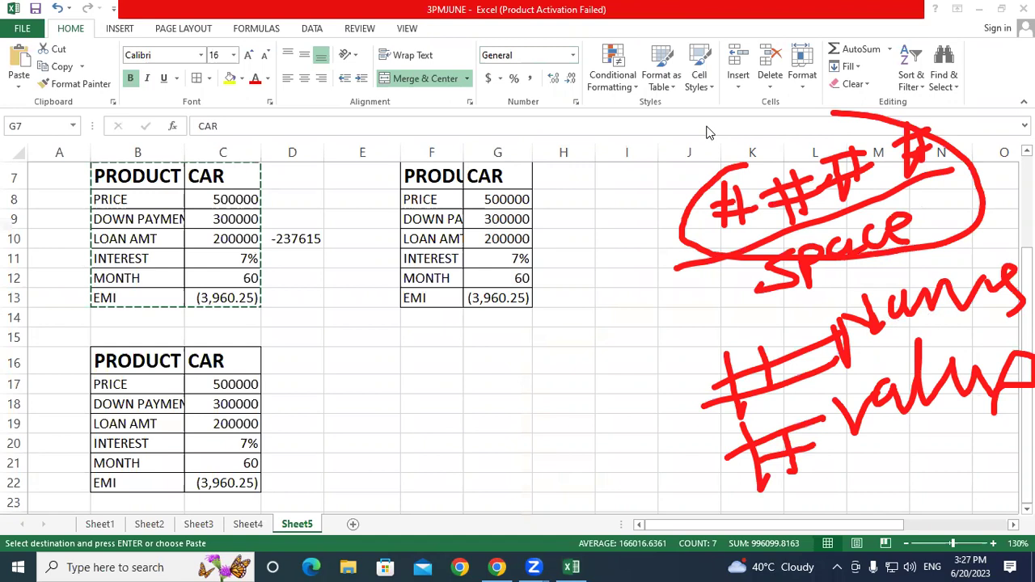
AutoFit column F so DOWN PAYMENT shows in full, then bring up the Data ribbon.
click(479, 150)
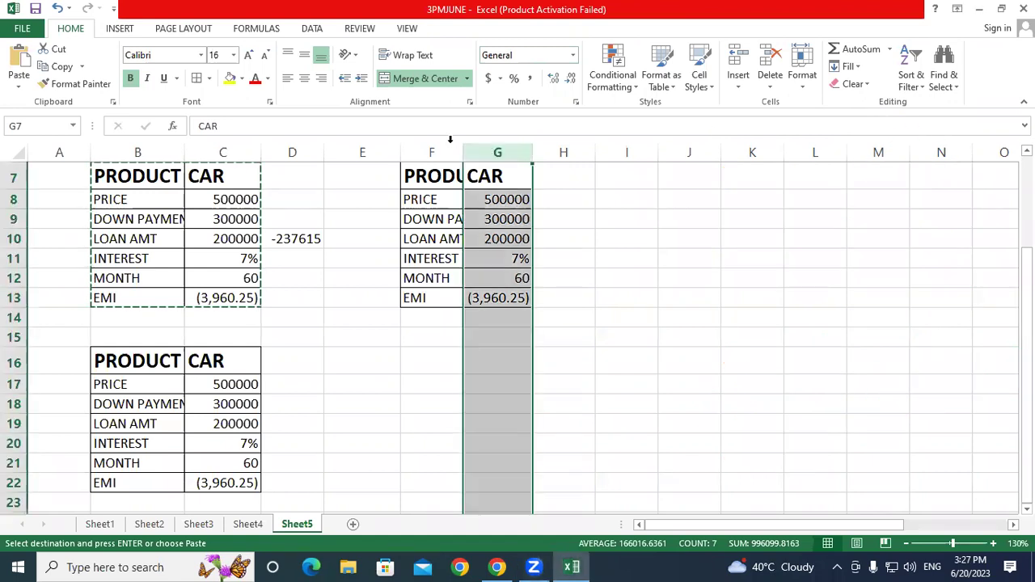
click(441, 151)
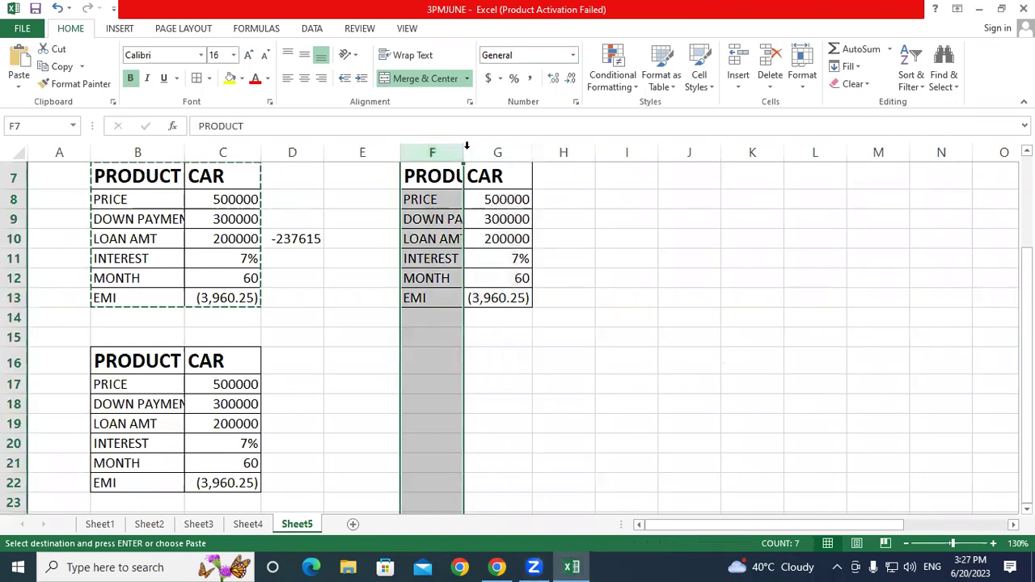
double_click(464, 149)
click(694, 320)
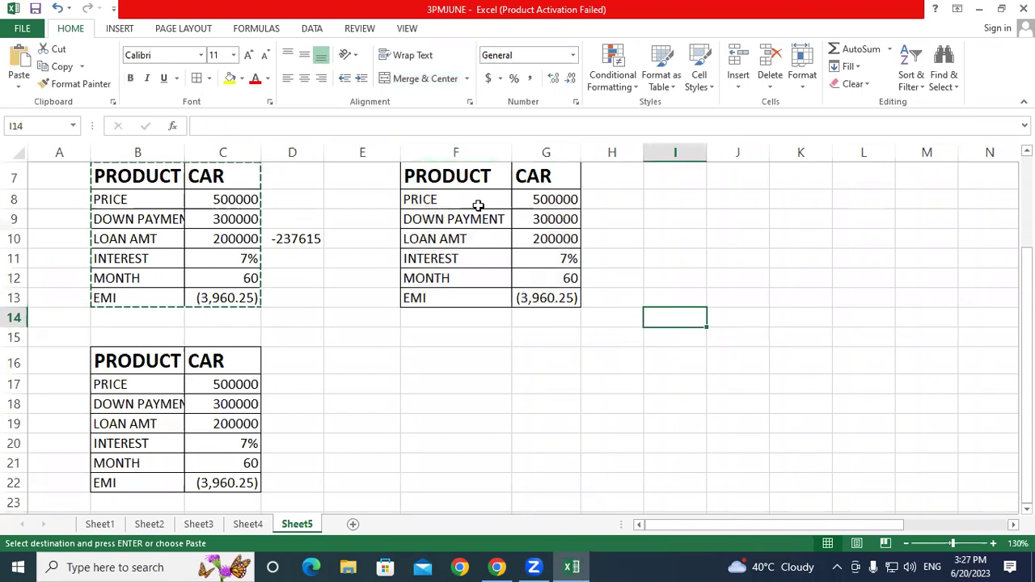
scroll(807, 396, up, 2)
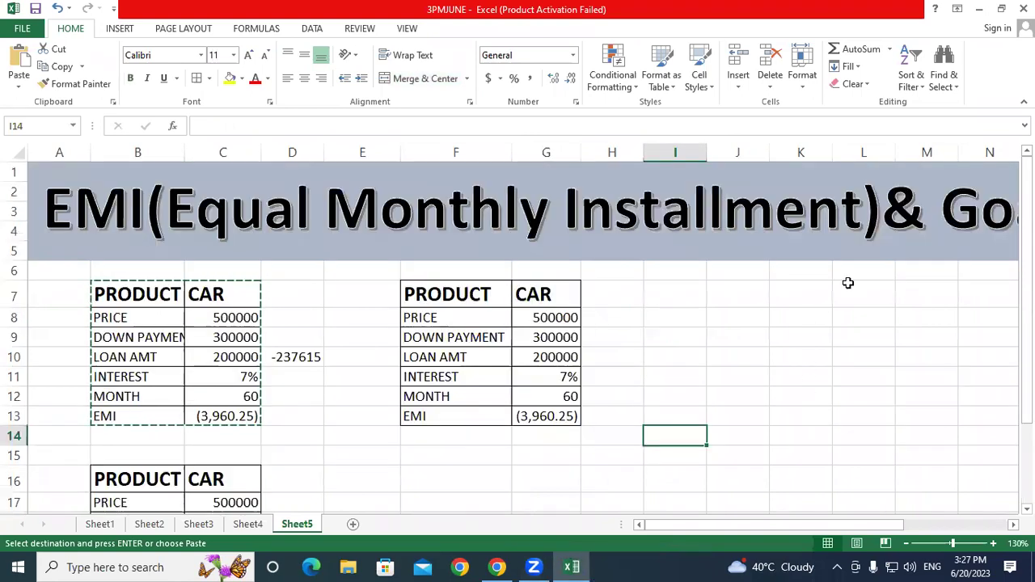
click(318, 32)
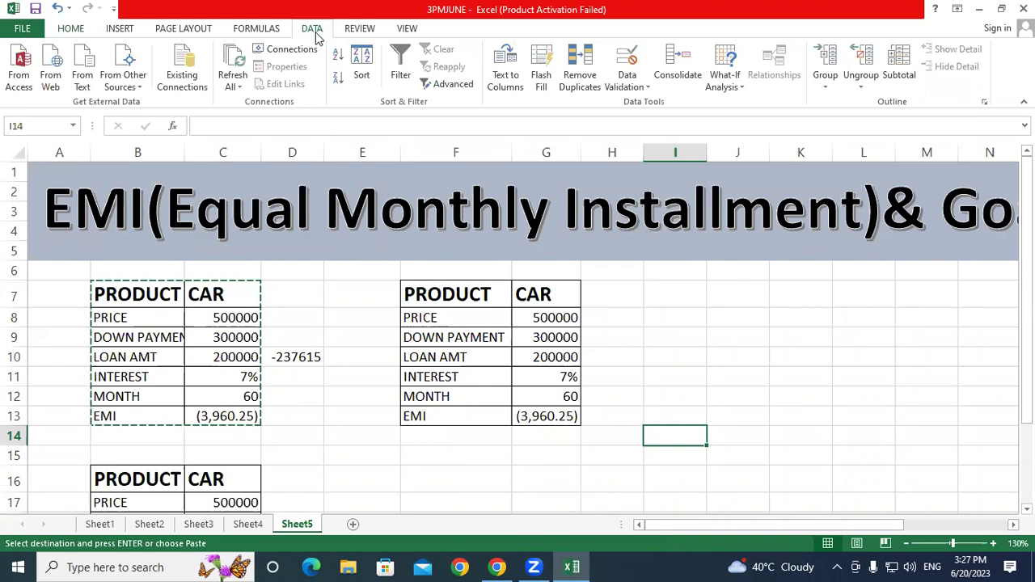
Goal Seek G13 to (3000) by changing G12, solving the months to 84.67087.
click(729, 64)
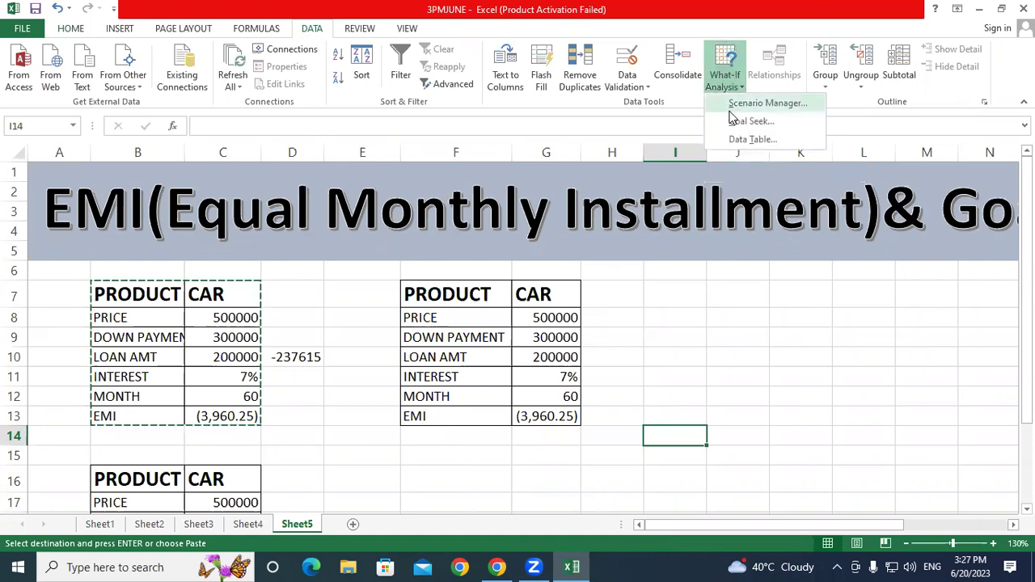
click(733, 121)
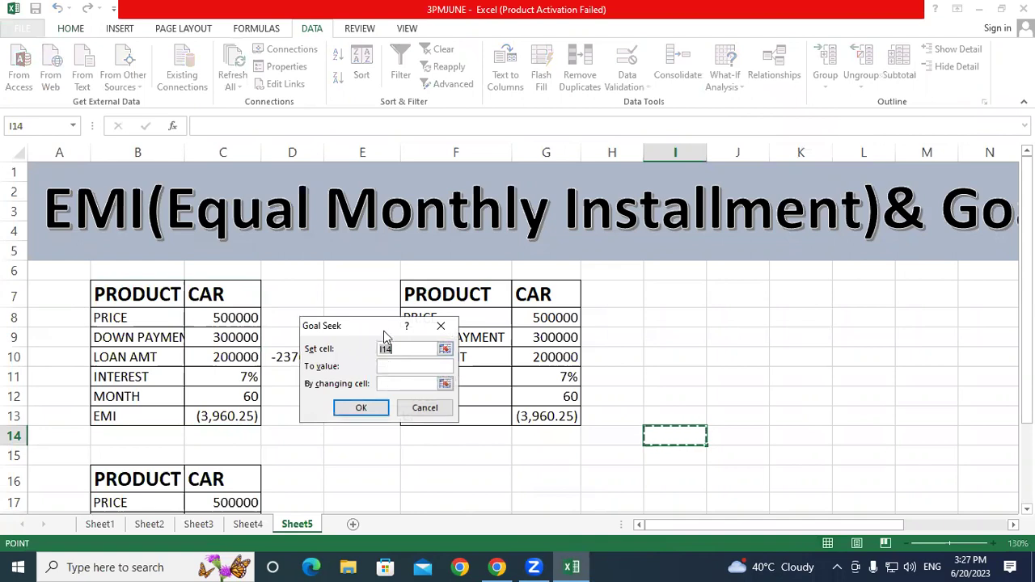
drag(385, 332, 803, 322)
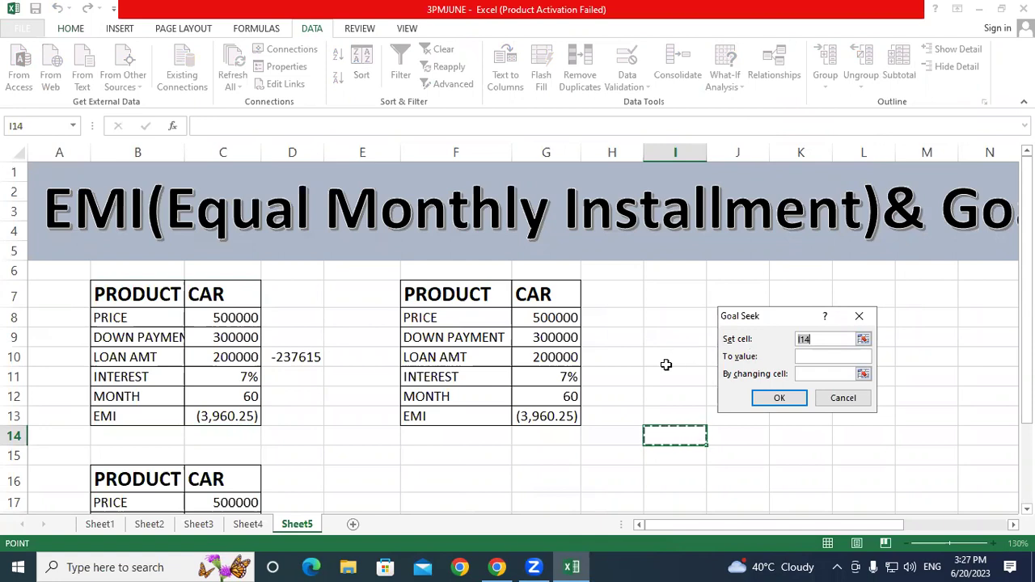
click(564, 417)
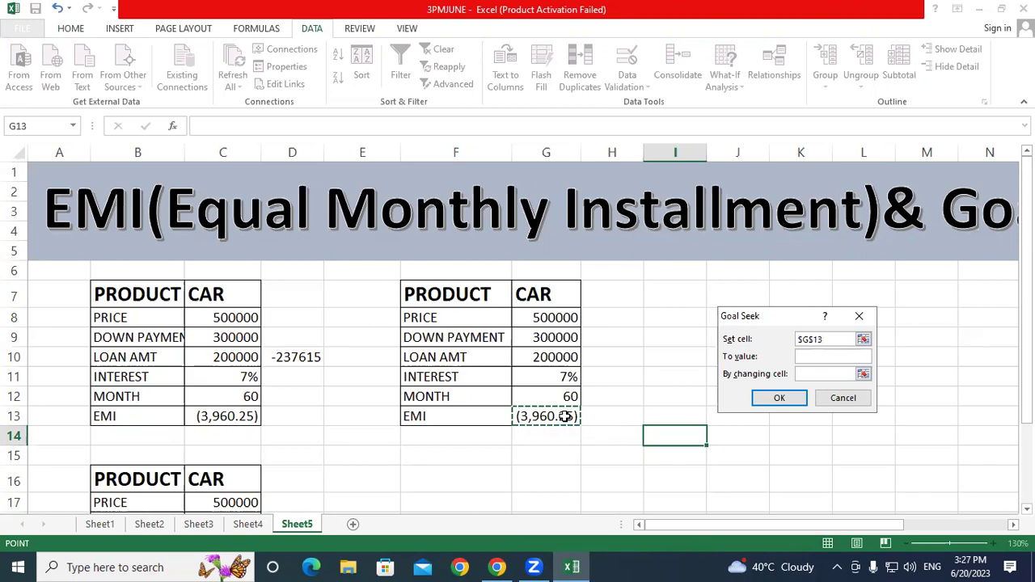
click(817, 356)
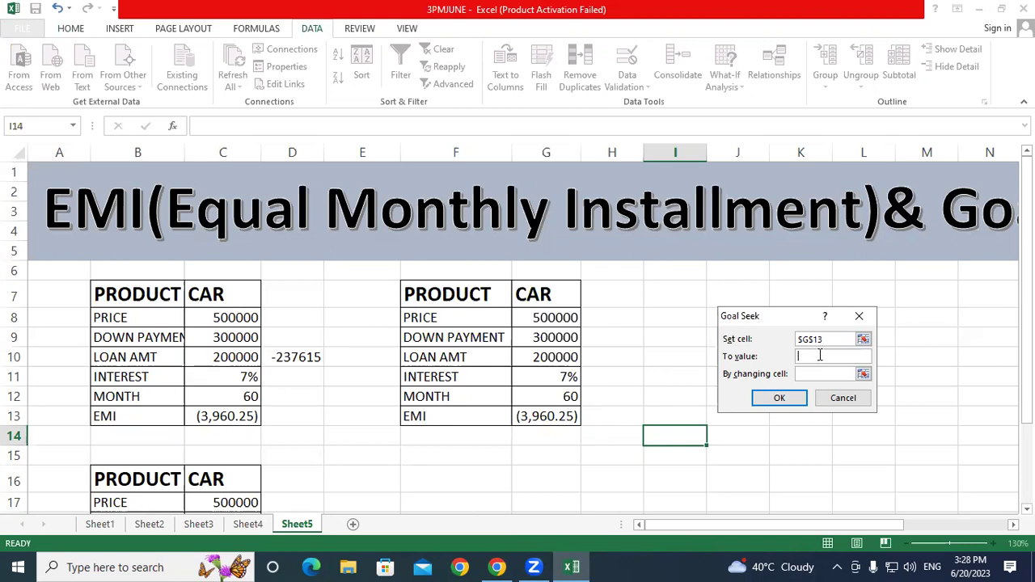
text(()
text(3000)
text())
click(819, 375)
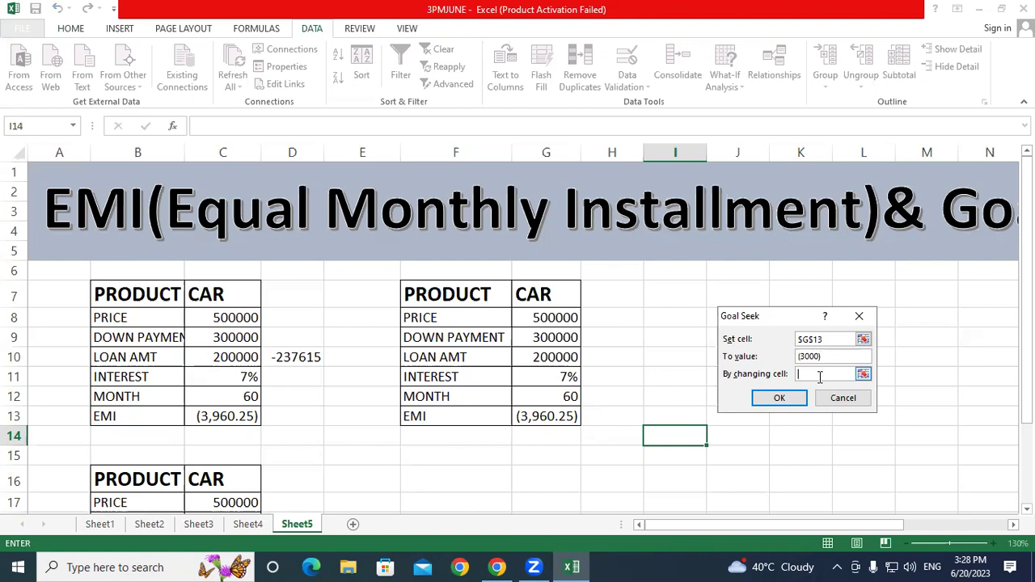
click(549, 396)
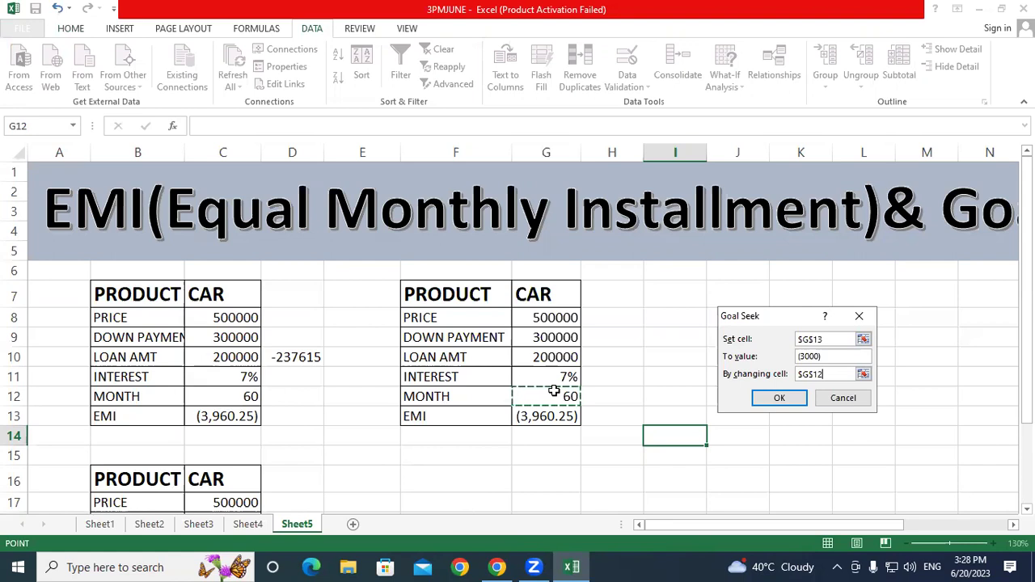
click(778, 397)
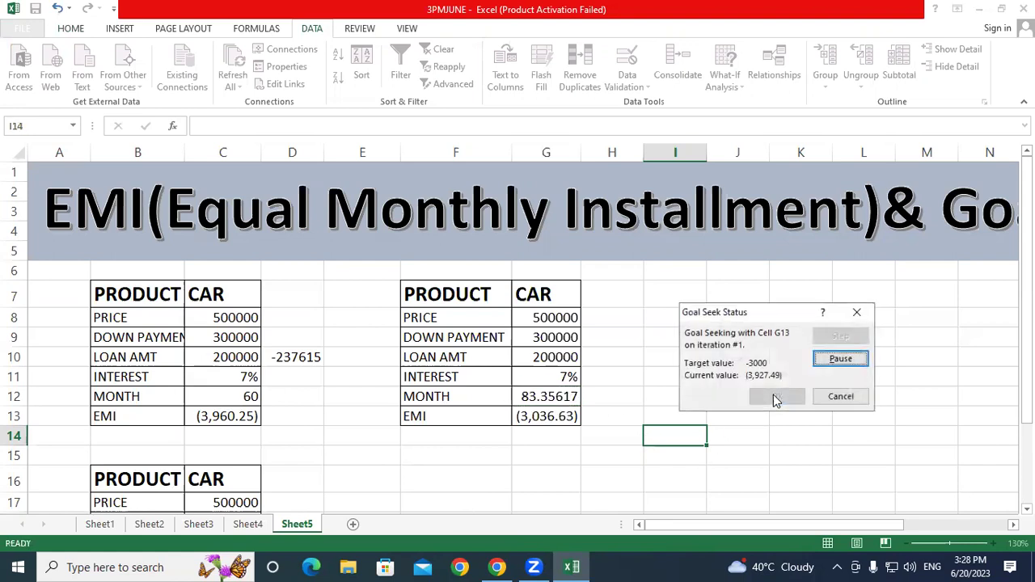
click(768, 397)
Enter =G13*G12 in I10, giving the second table's total payment of -254013.
click(558, 418)
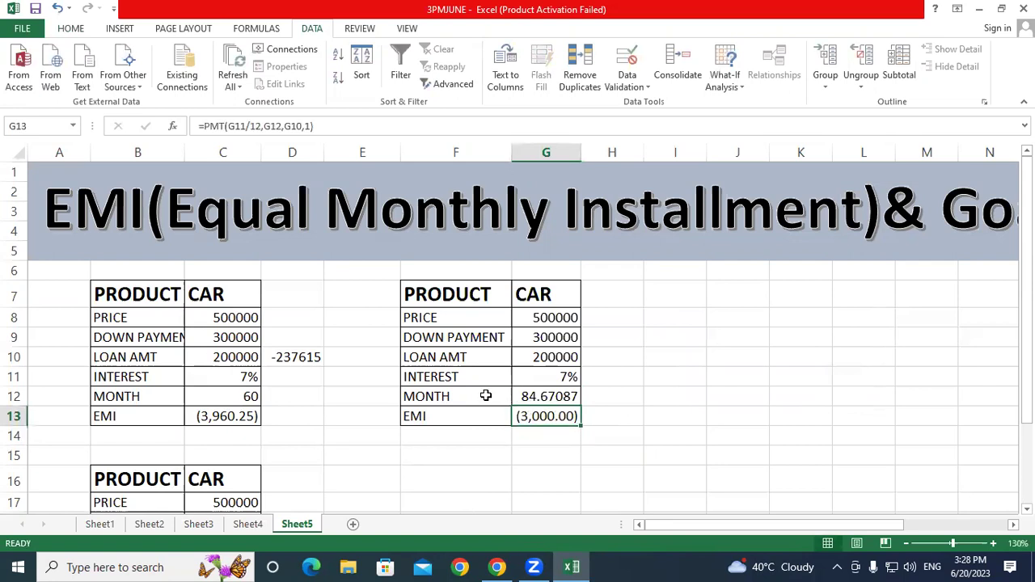
click(244, 397)
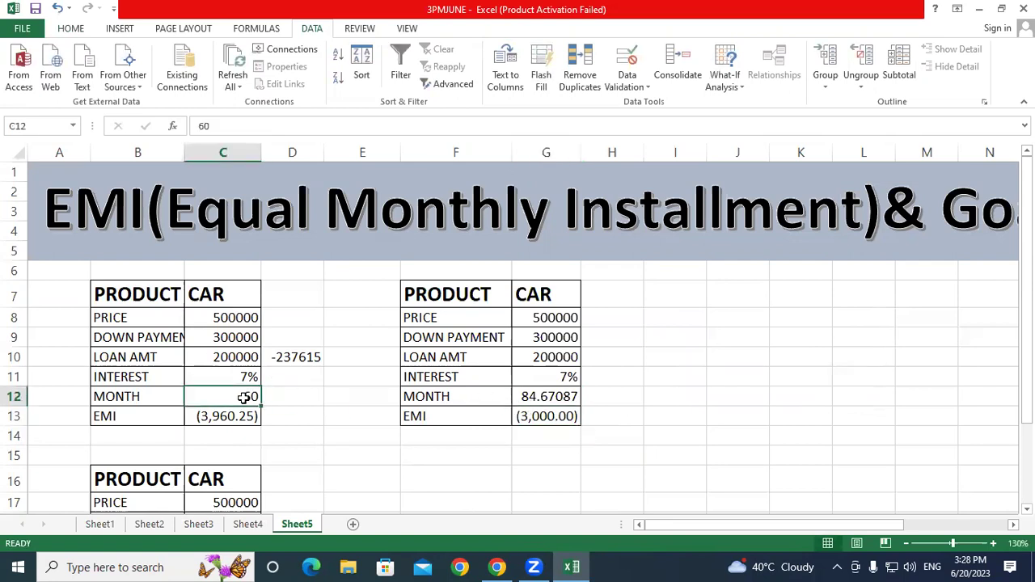
click(550, 399)
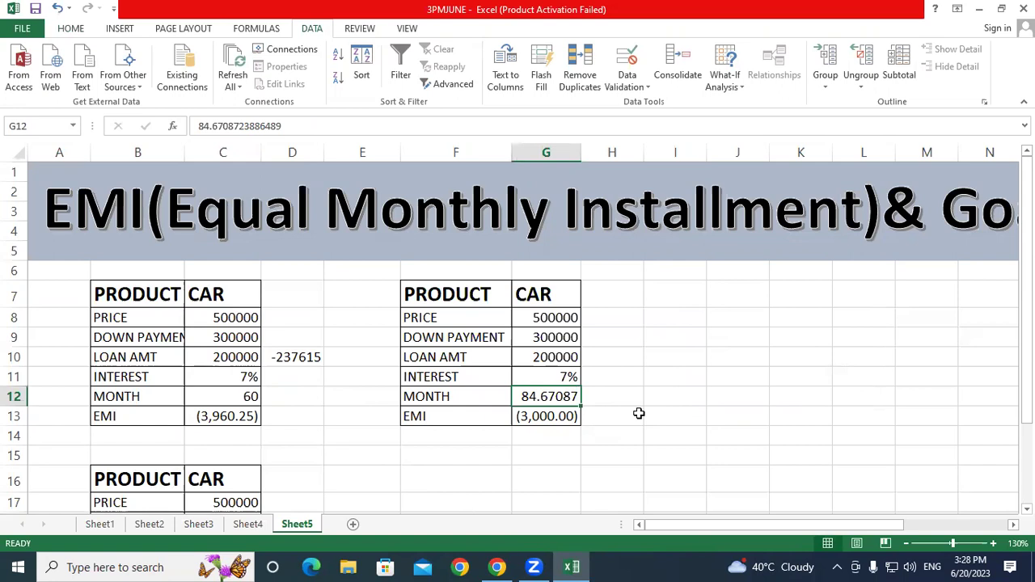
click(670, 354)
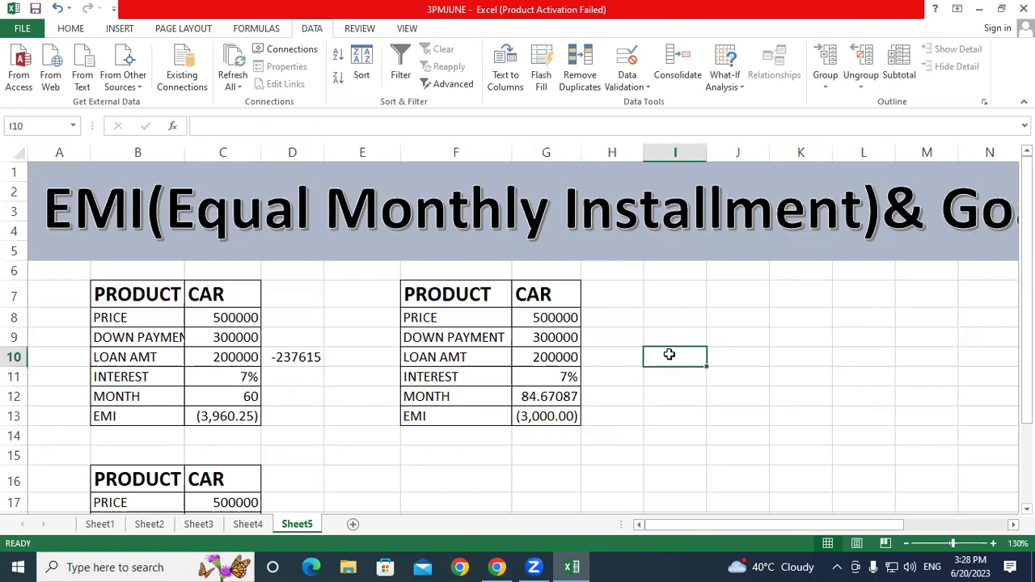
text(=)
click(552, 414)
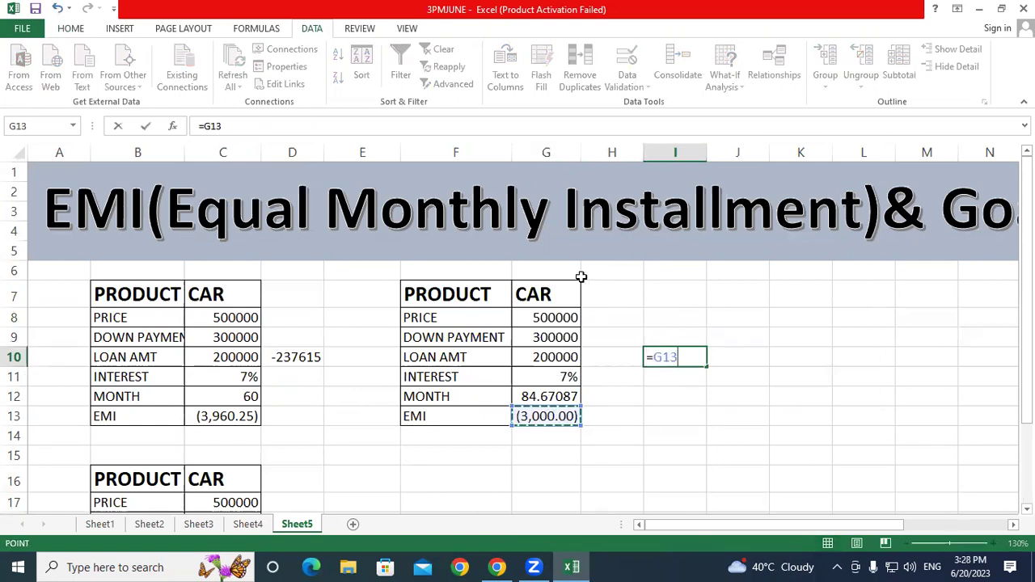
text(*)
click(548, 395)
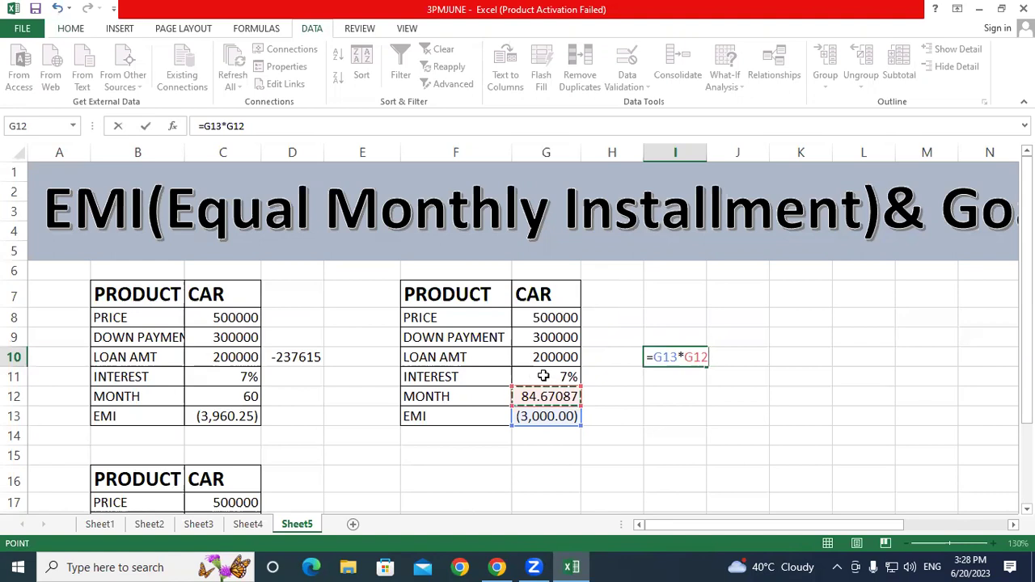
key(Return)
Compare I10's total with the first table's =C13*C12 total in D10.
click(659, 358)
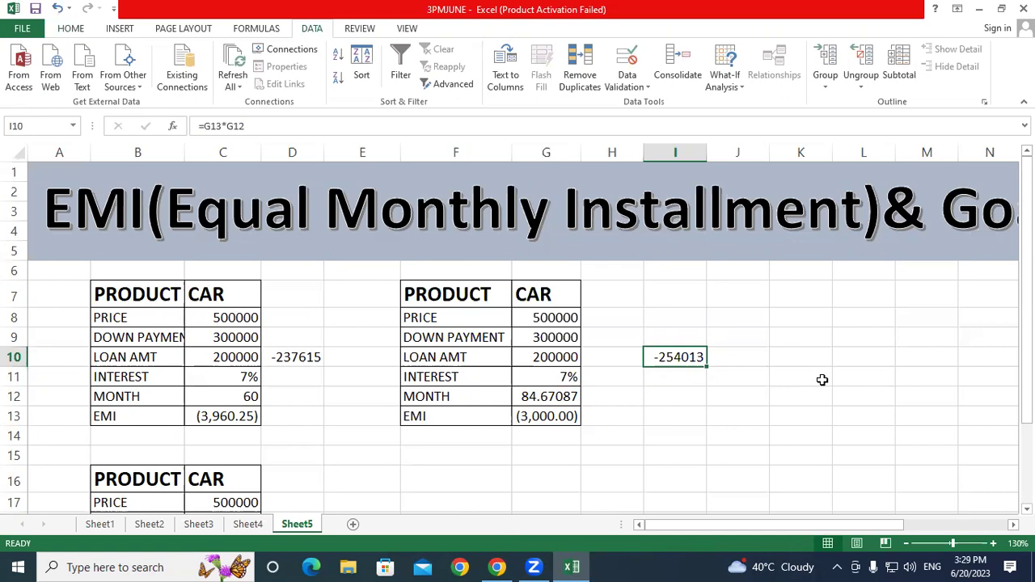
click(311, 358)
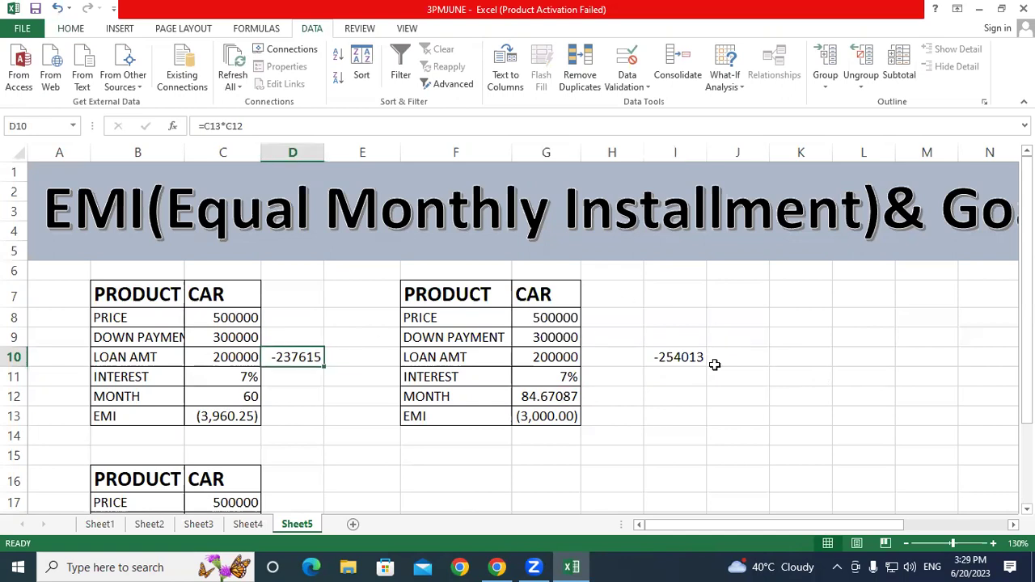
click(684, 357)
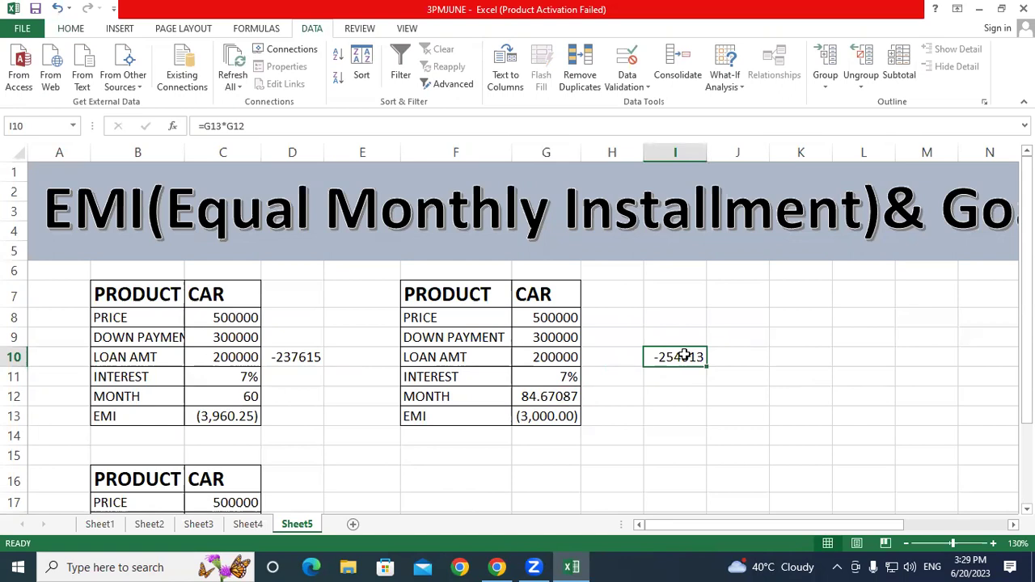
scroll(583, 443, down, 3)
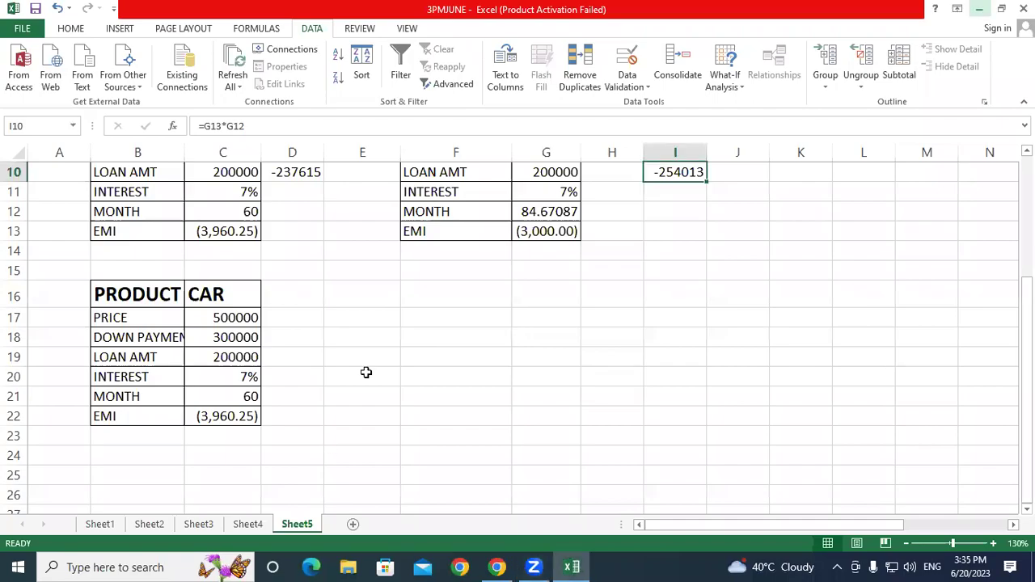
Goal Seek C22 to (5000) by changing C21, solving the months to 45.682038.
click(764, 349)
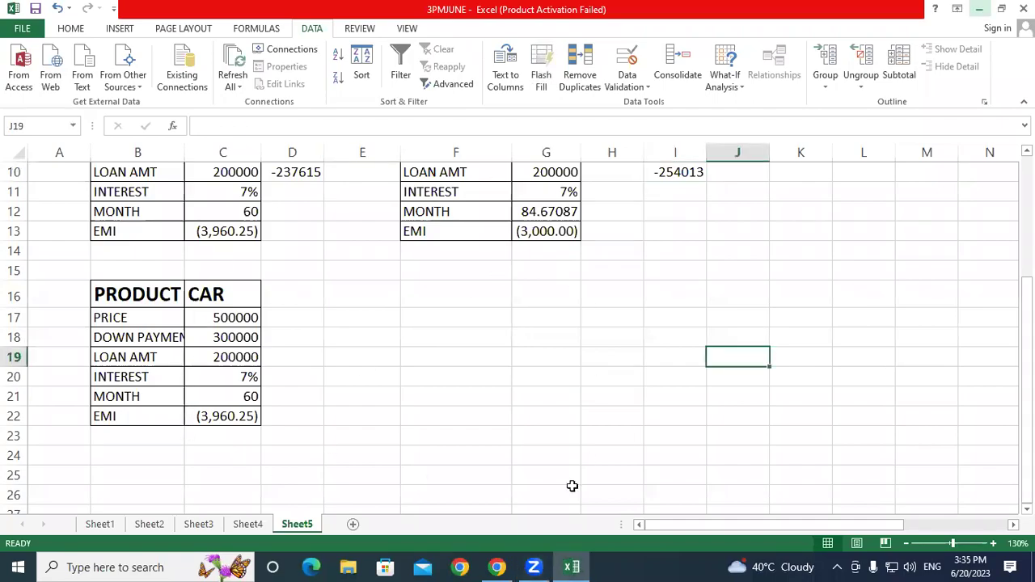
scroll(566, 469, up, 3)
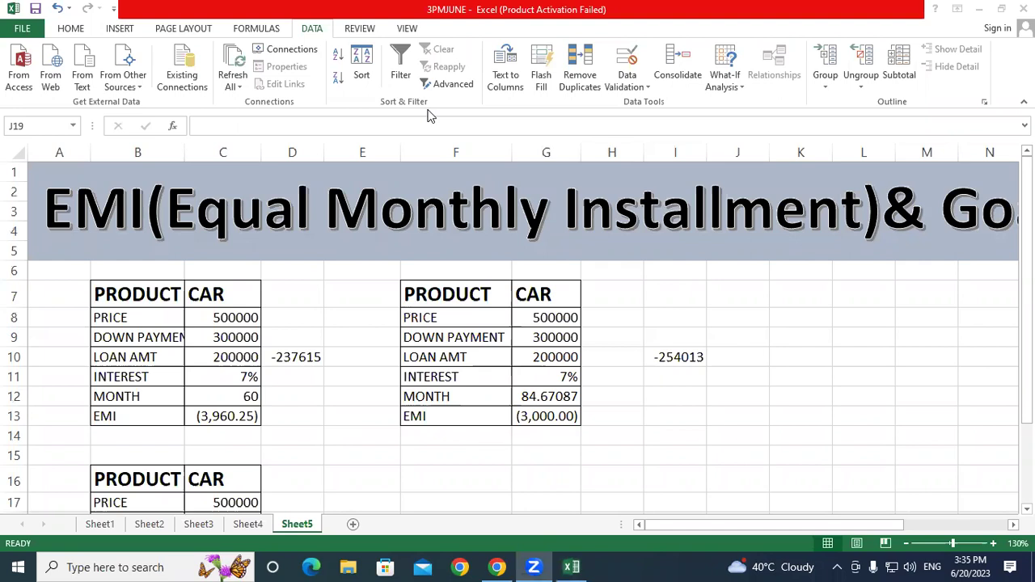
click(726, 84)
key(g)
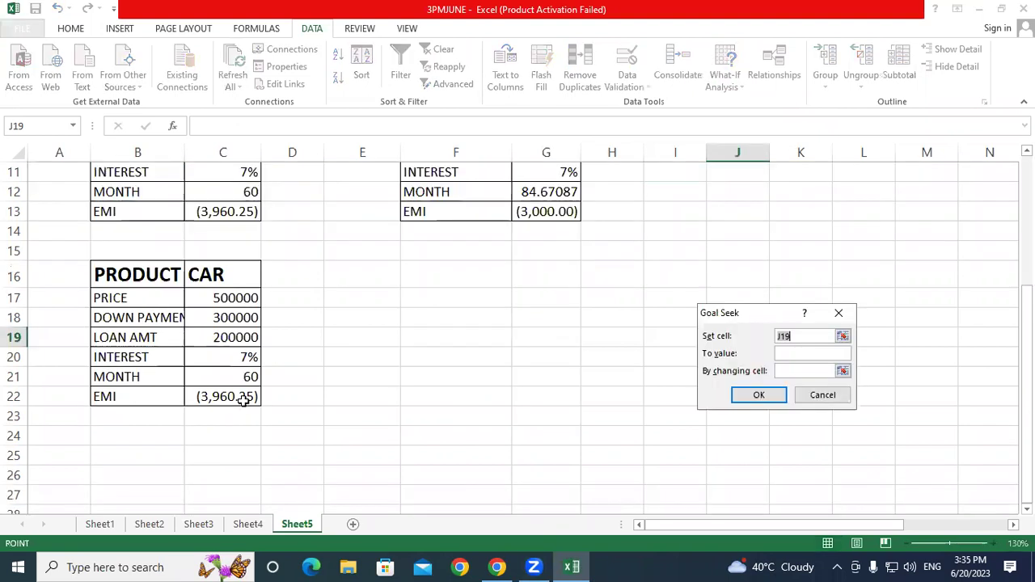
click(241, 397)
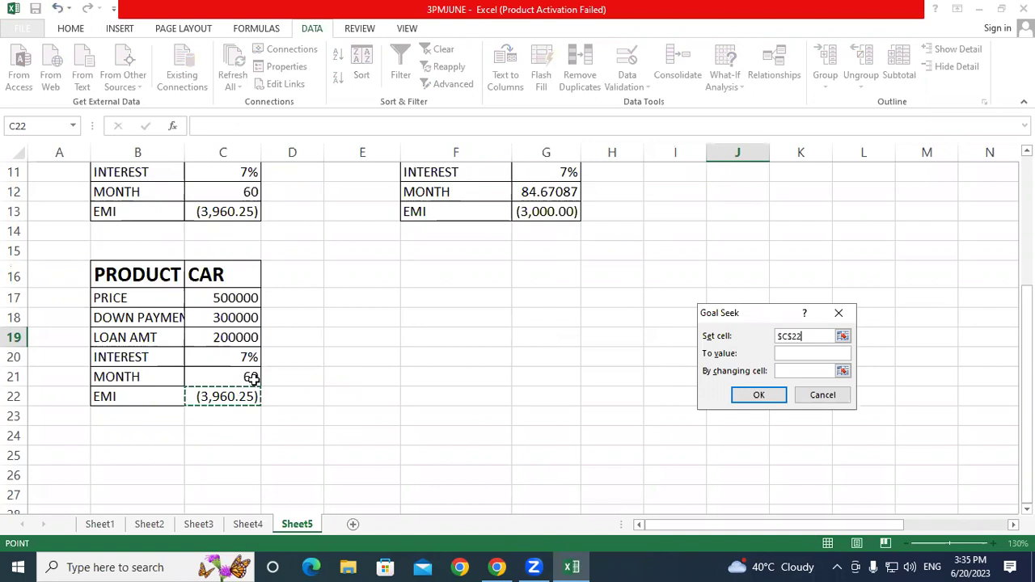
click(789, 354)
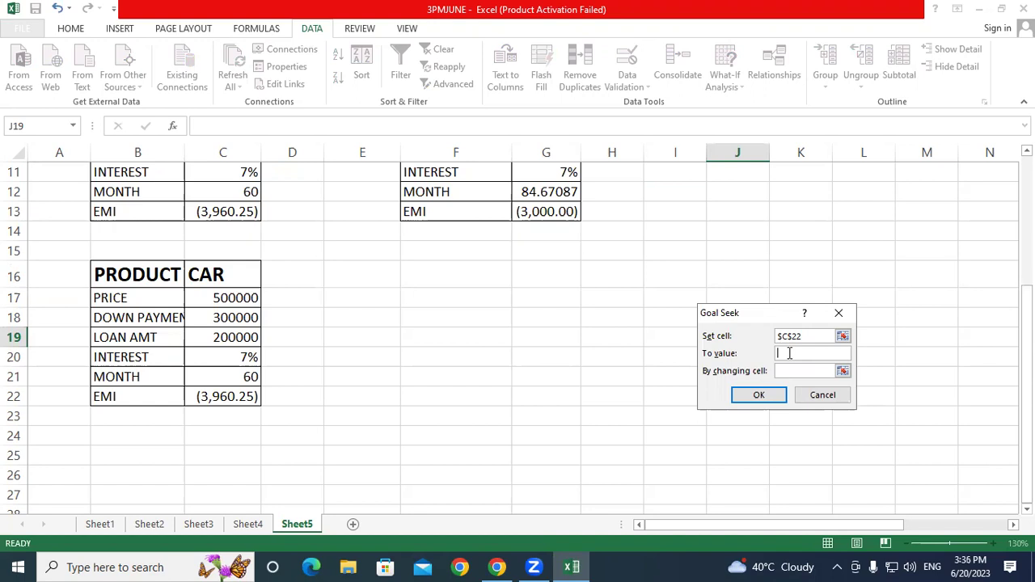
text(()
text(50)
text(00))
click(824, 370)
click(251, 376)
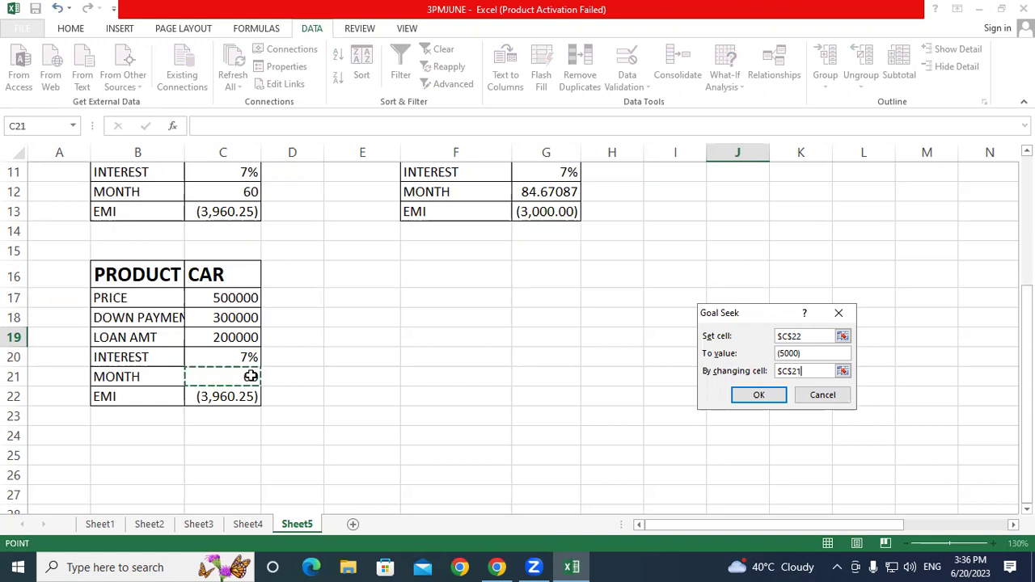
click(750, 405)
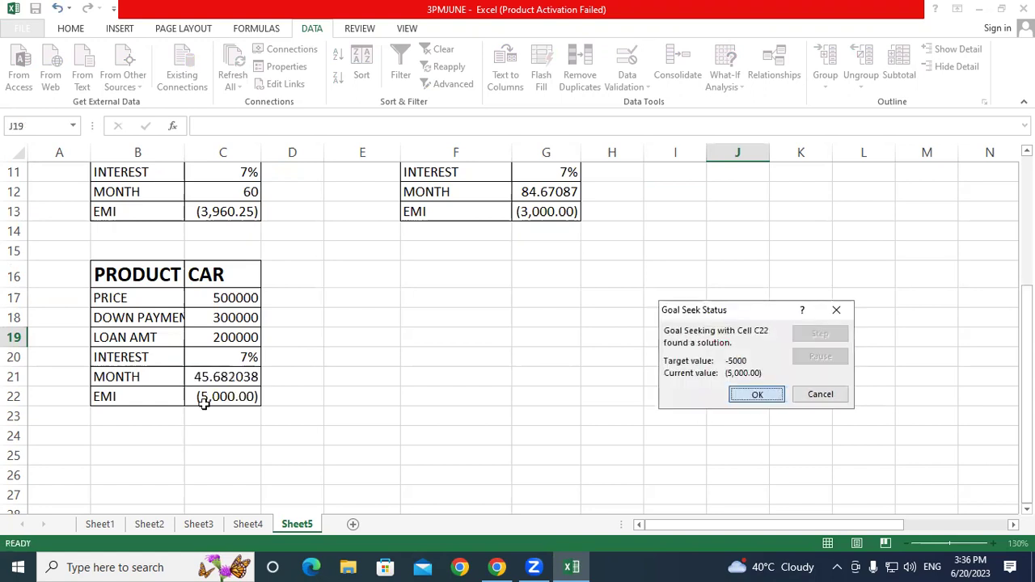
key(Return)
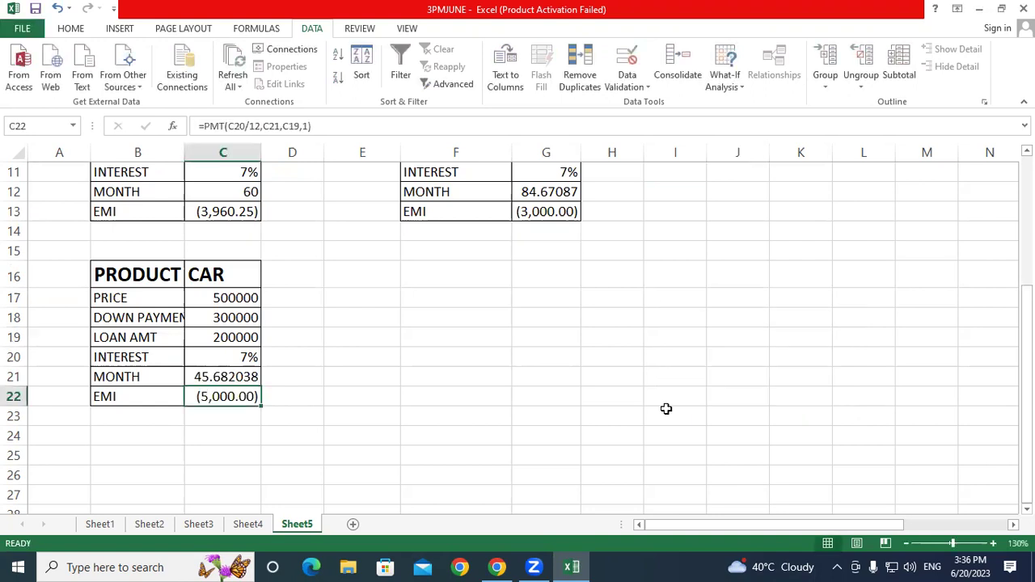
Enter =C22*C21 in E19 to total the lower table's payment, -228410.2.
key(Up)
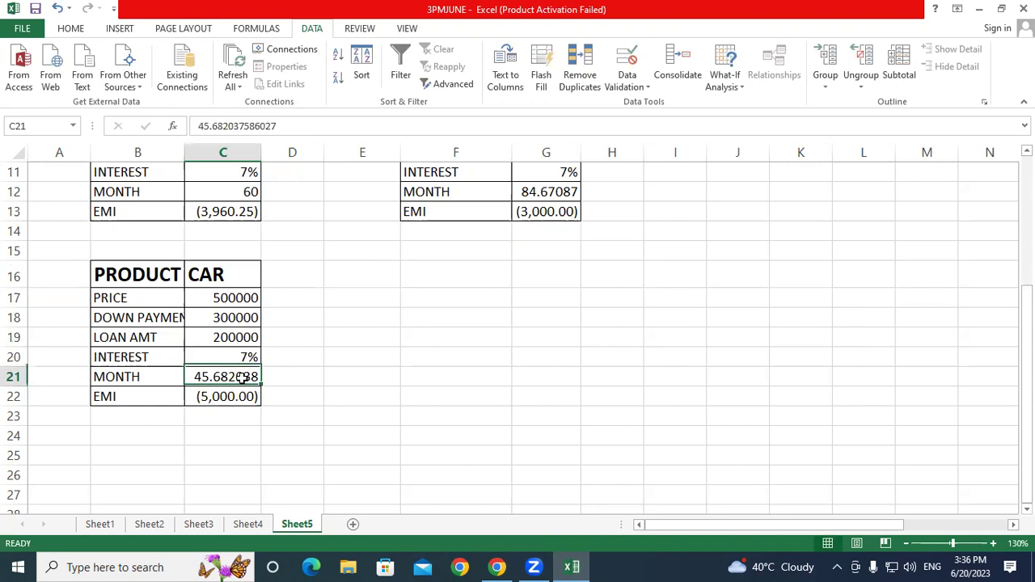
click(340, 348)
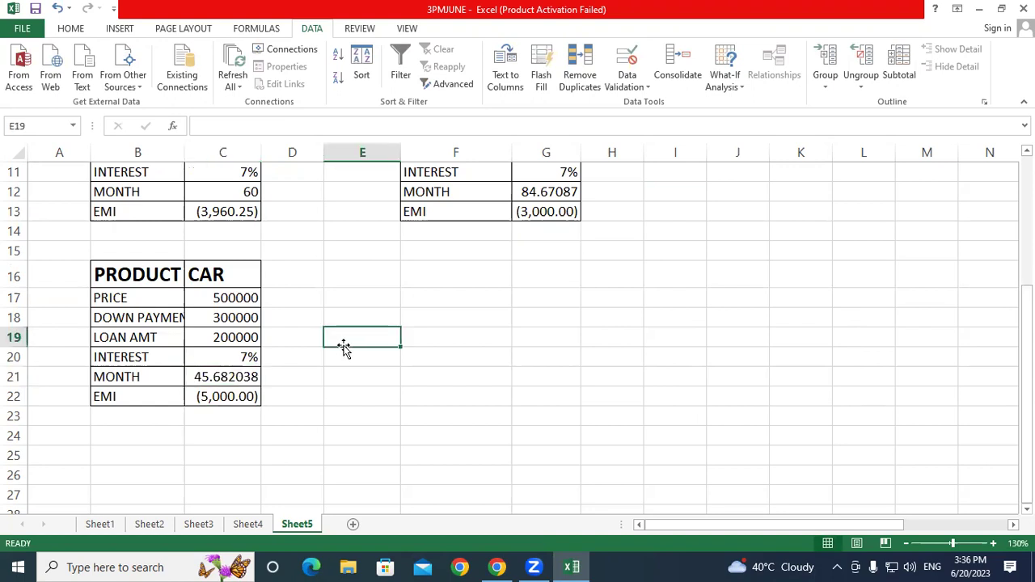
text(=)
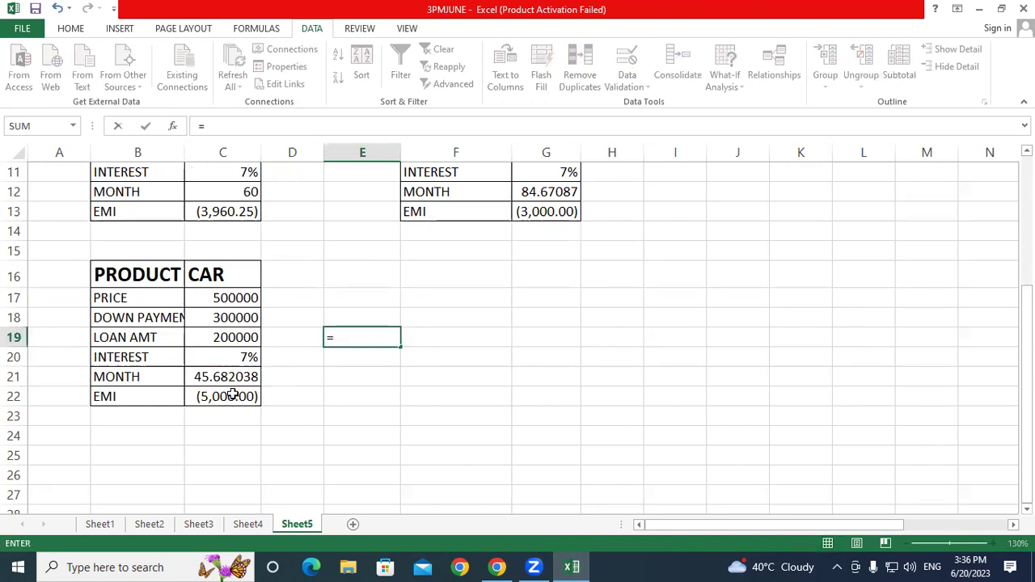
click(233, 395)
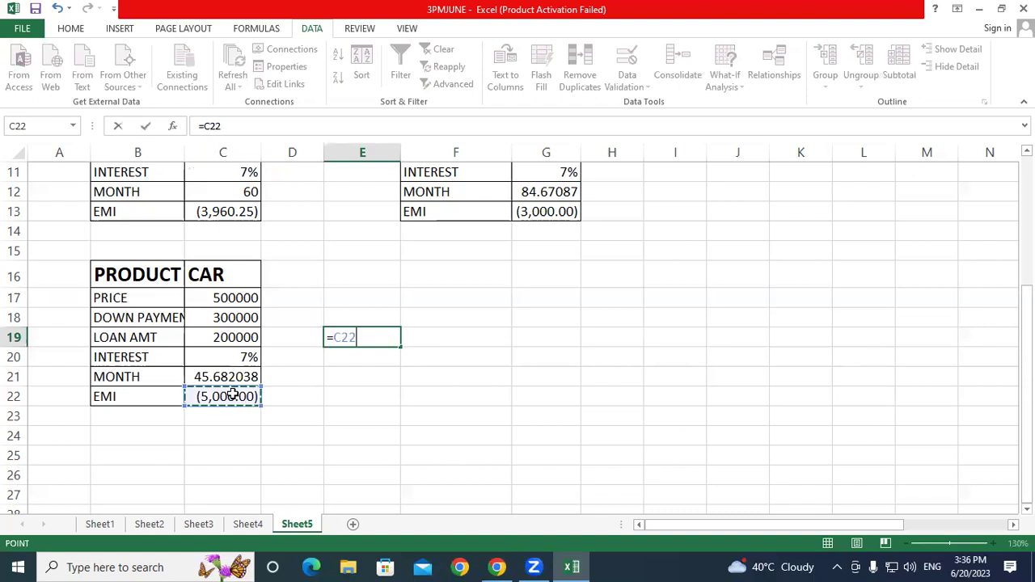
text(*)
click(237, 373)
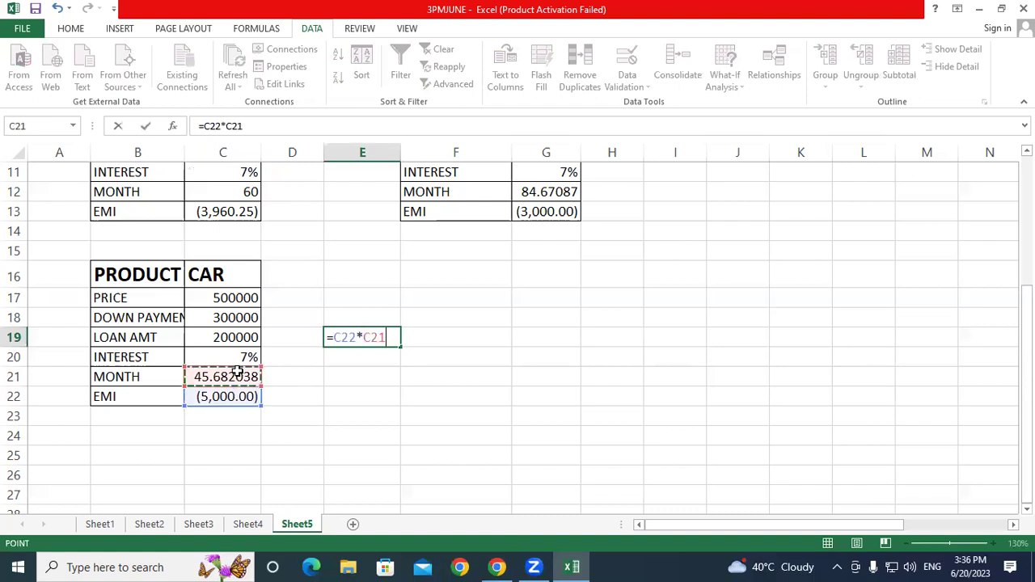
key(Return)
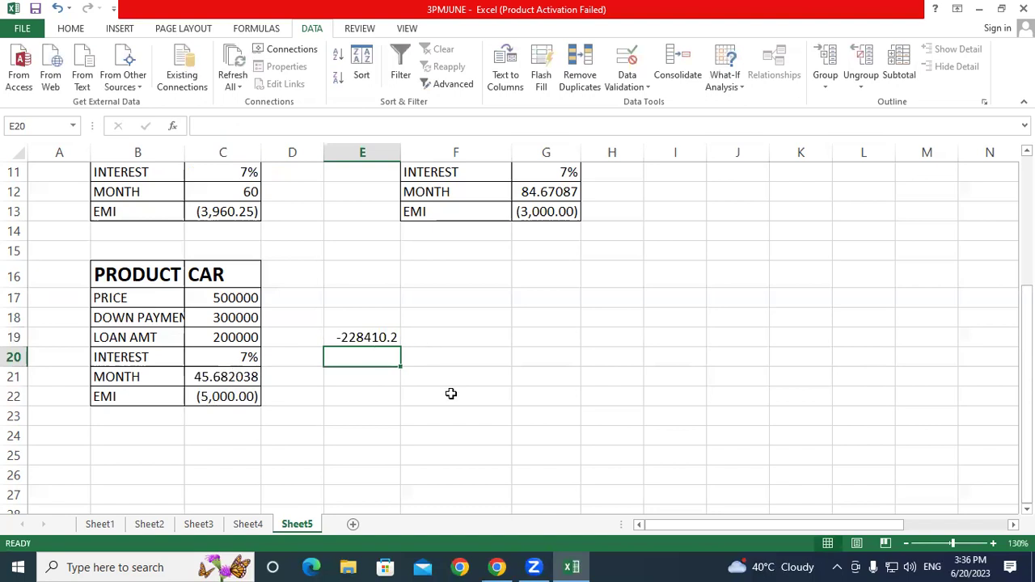
scroll(451, 394, up, 1)
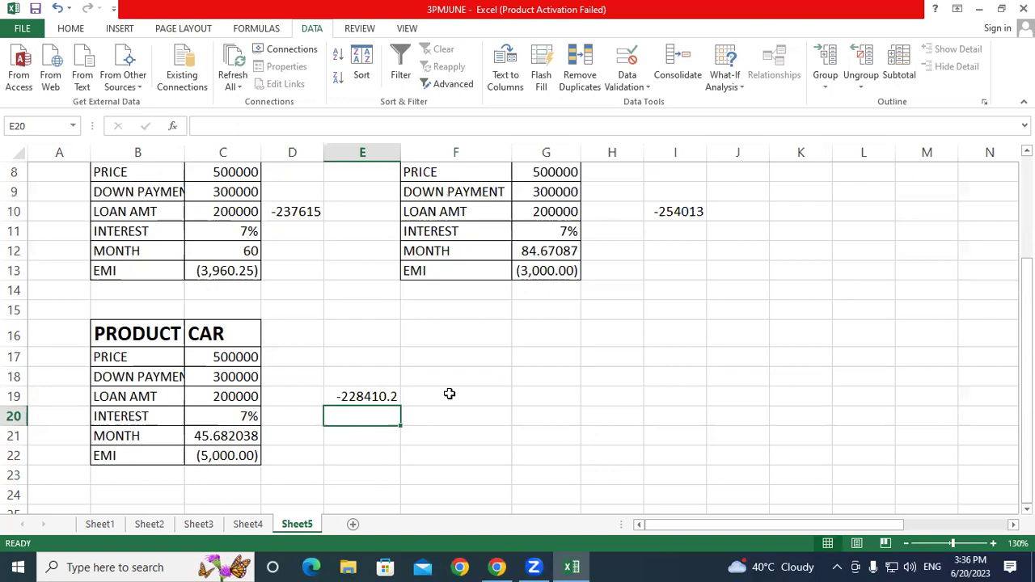
scroll(449, 394, up, 2)
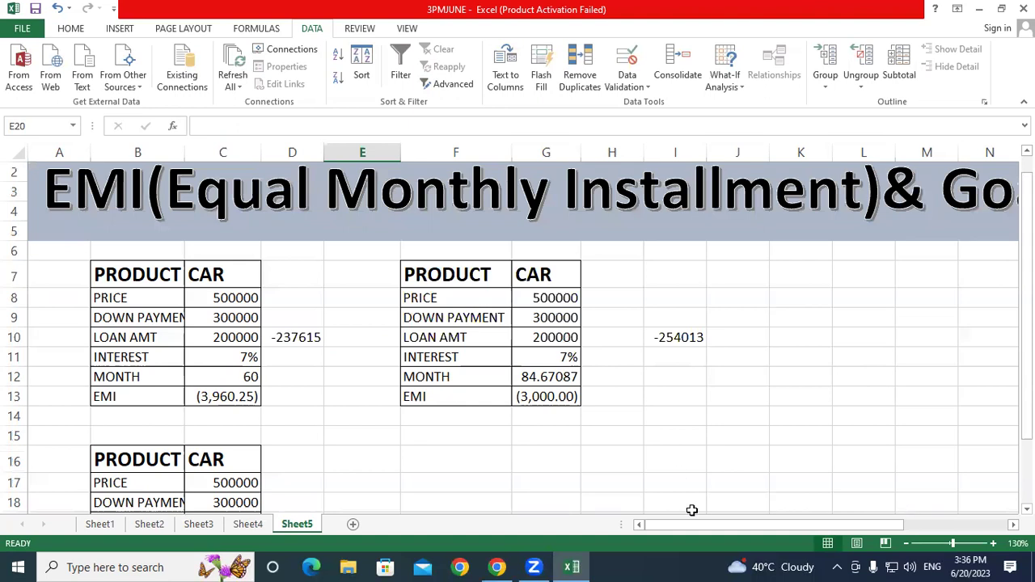
drag(121, 280, 225, 398)
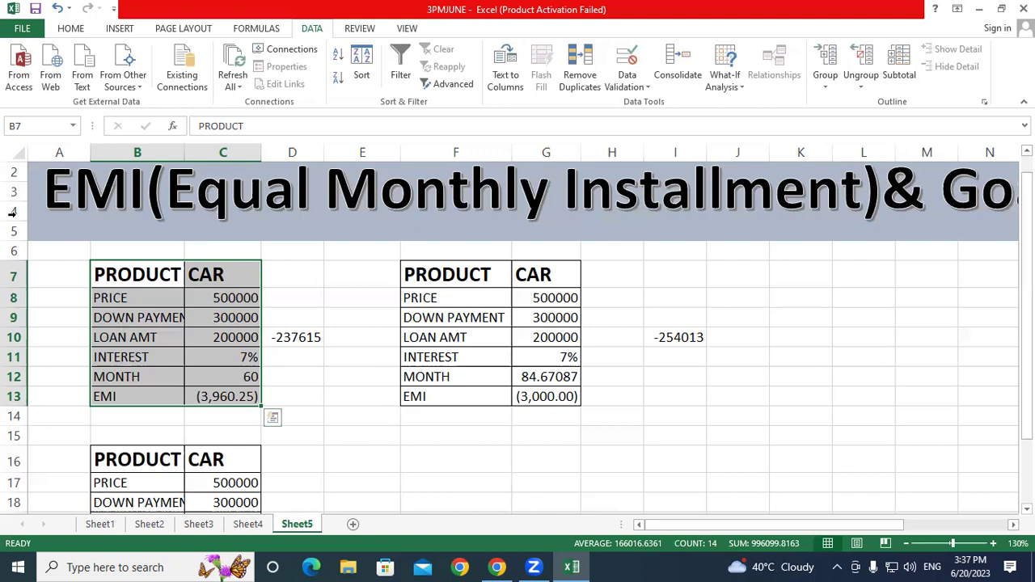
Clear the contents of the right-hand (E6:I15) and lower (A15:F22) loan tables.
drag(390, 254, 677, 425)
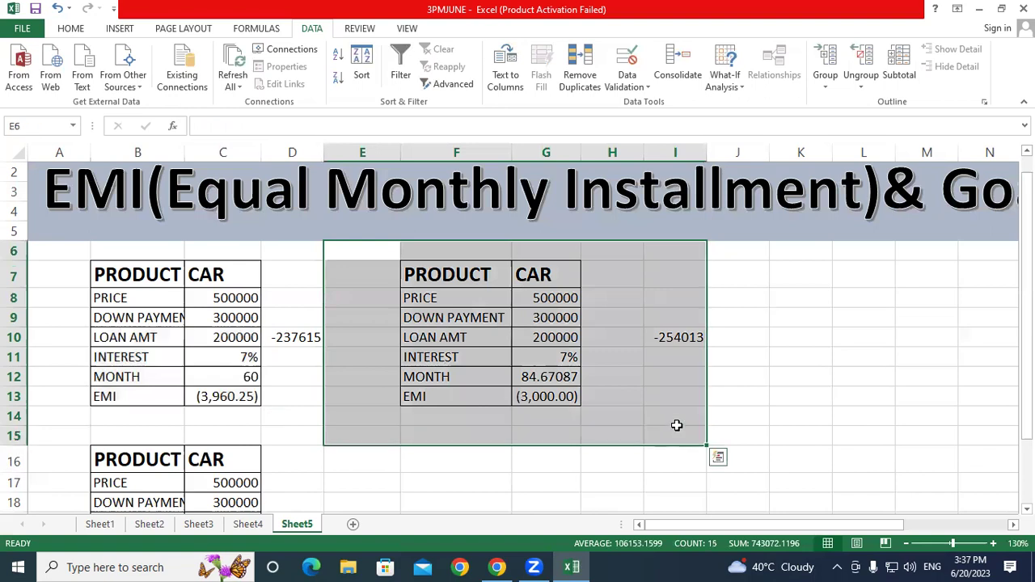
key(Delete)
scroll(260, 387, down, 3)
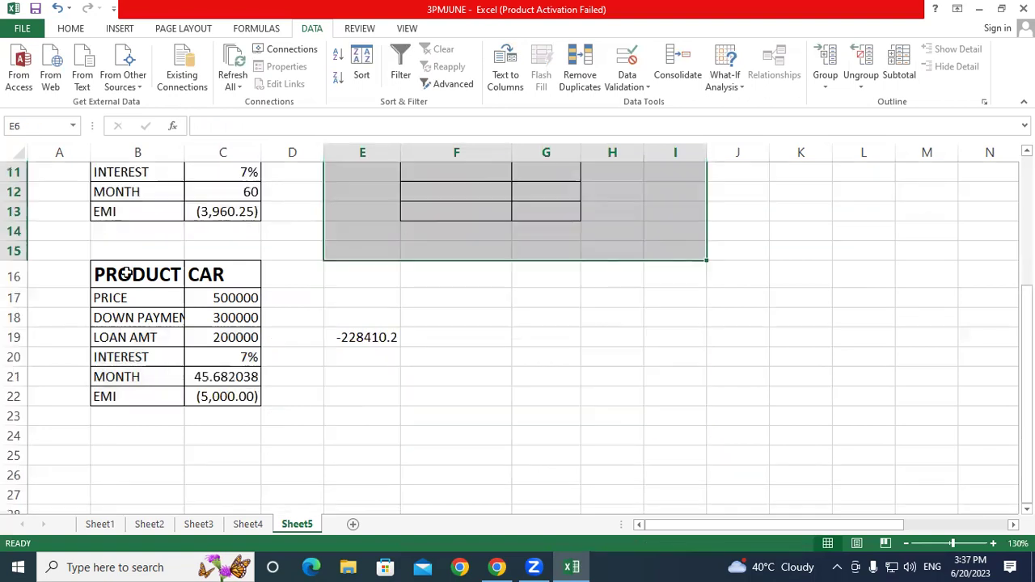
drag(87, 249, 436, 402)
key(Delete)
scroll(582, 428, up, 1)
click(582, 437)
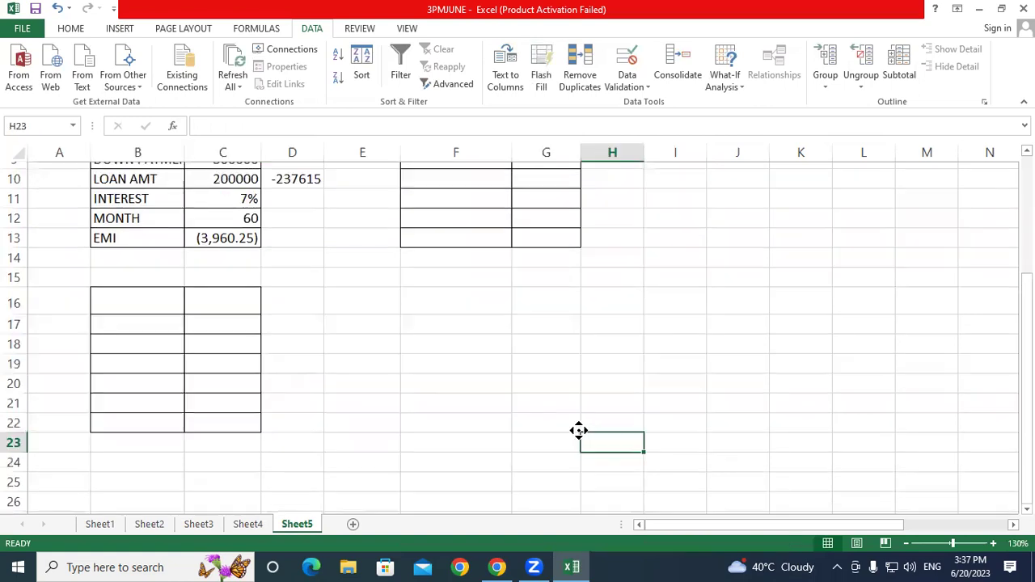
Delete the first table's EMI in C13, leaving D10 at 0.
scroll(212, 258, up, 2)
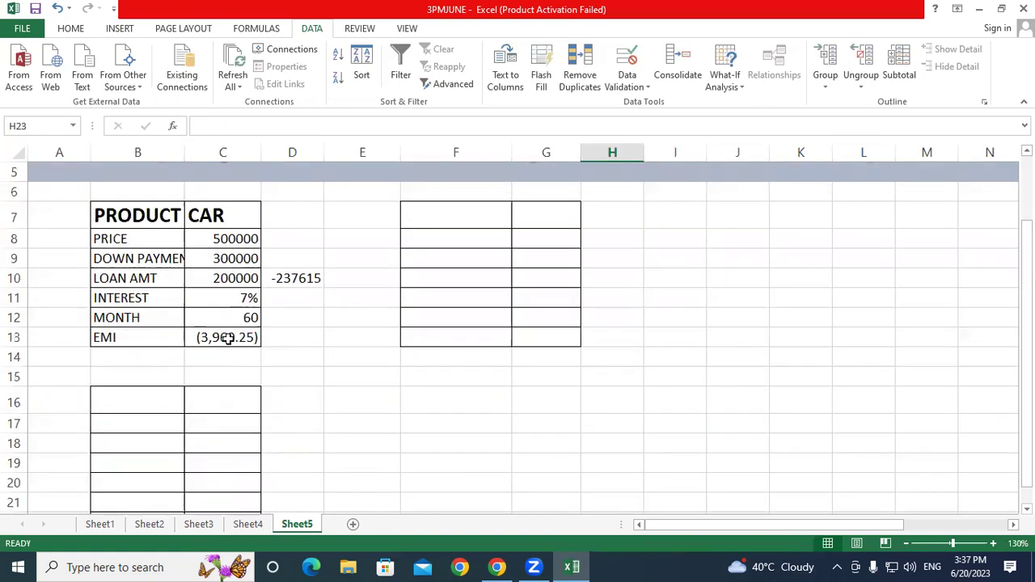
click(228, 338)
key(Delete)
click(388, 381)
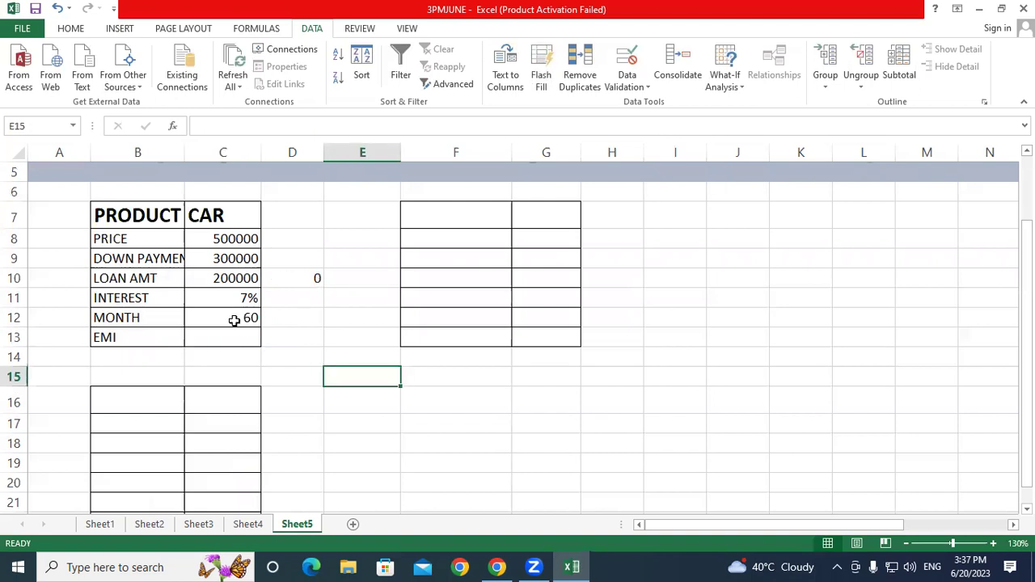
Re-enter =PMT(C11/12,C12,C10,1) in C13, restoring the EMI to (3,960.25).
click(227, 335)
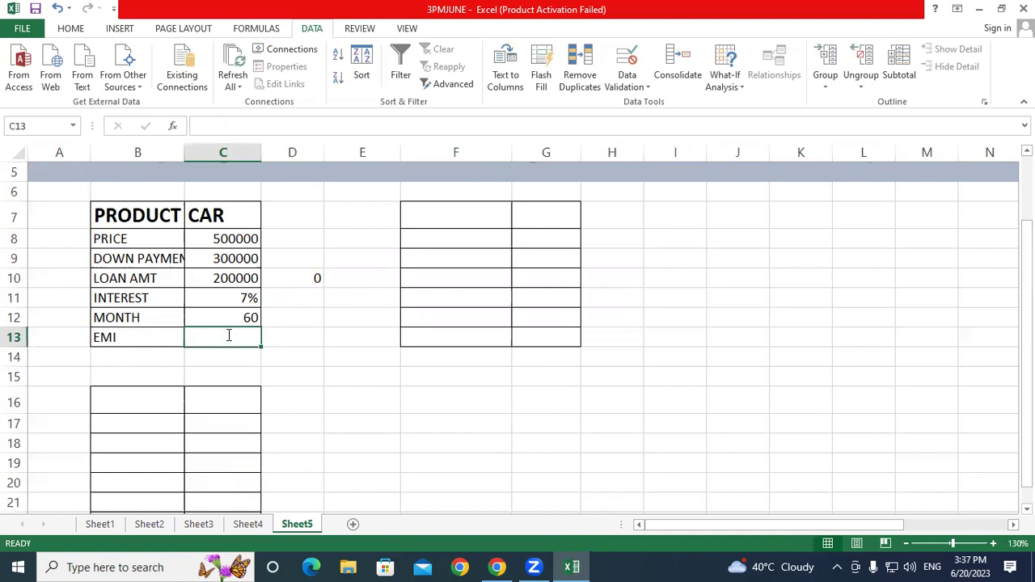
text(=PMT)
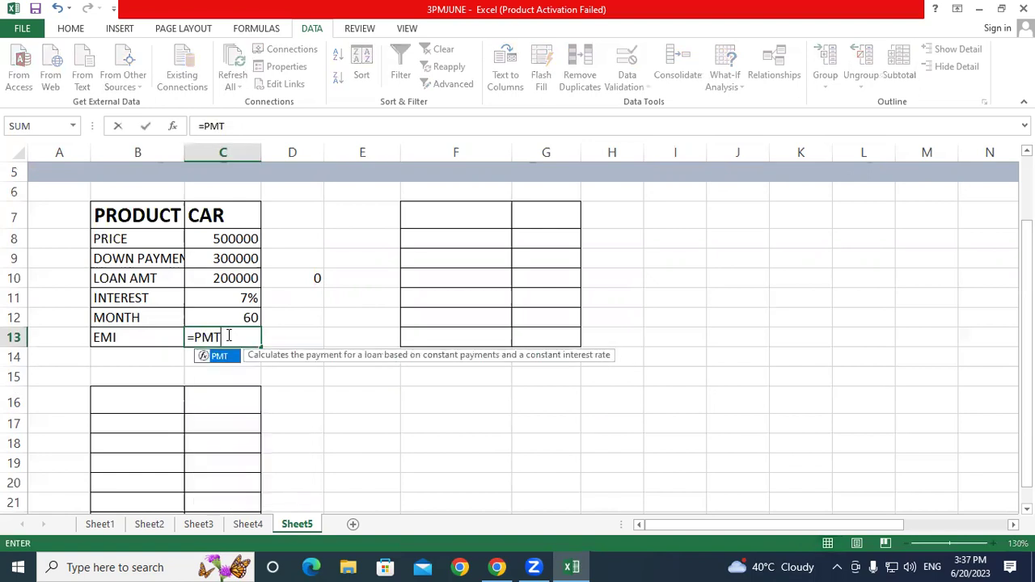
text(()
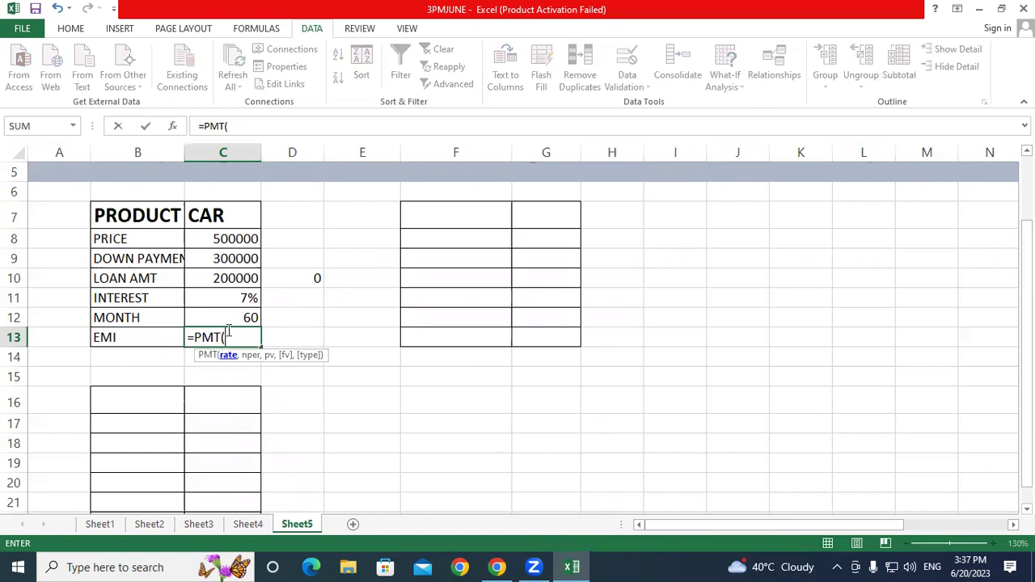
click(233, 299)
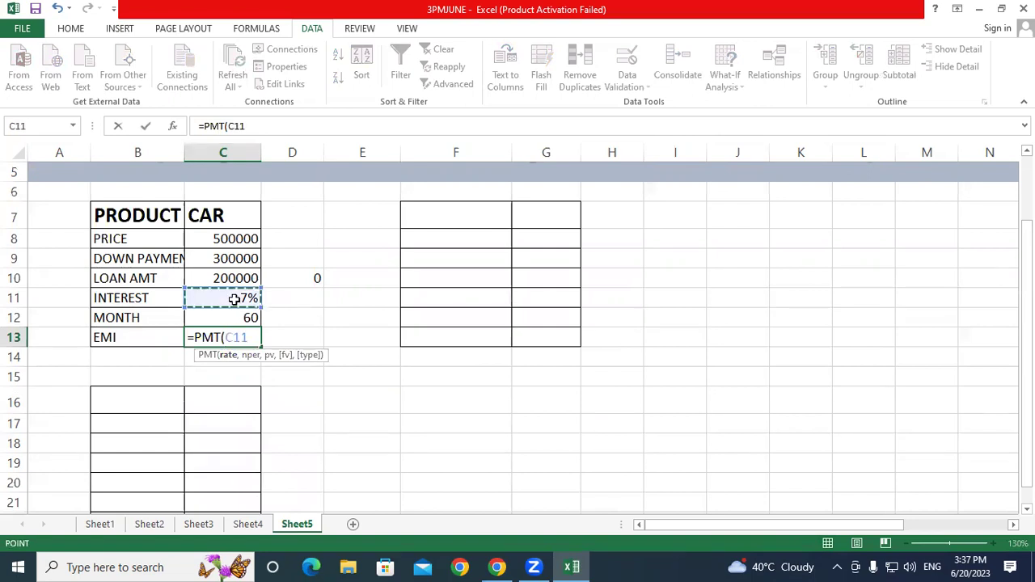
text(/12)
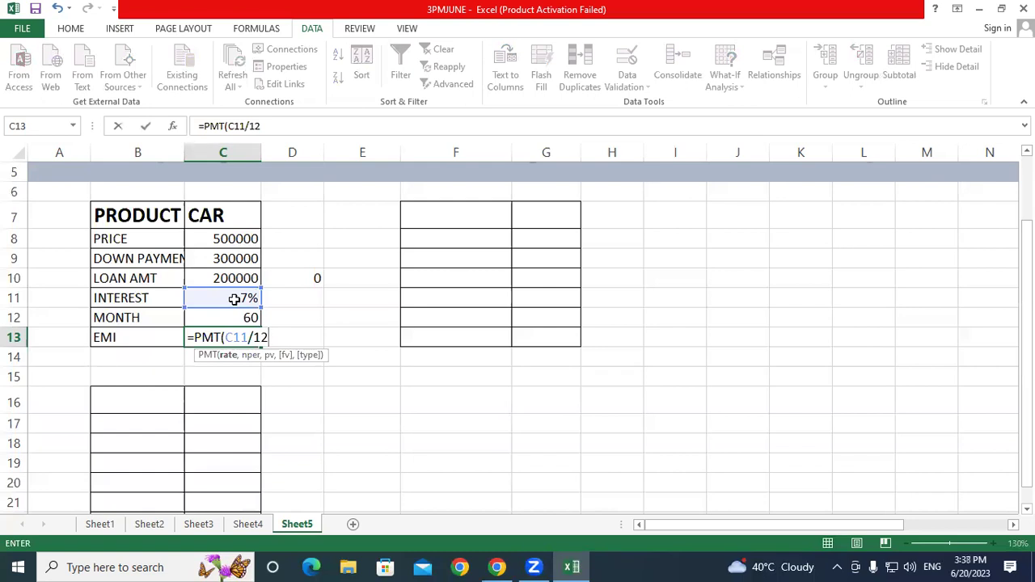
text(,)
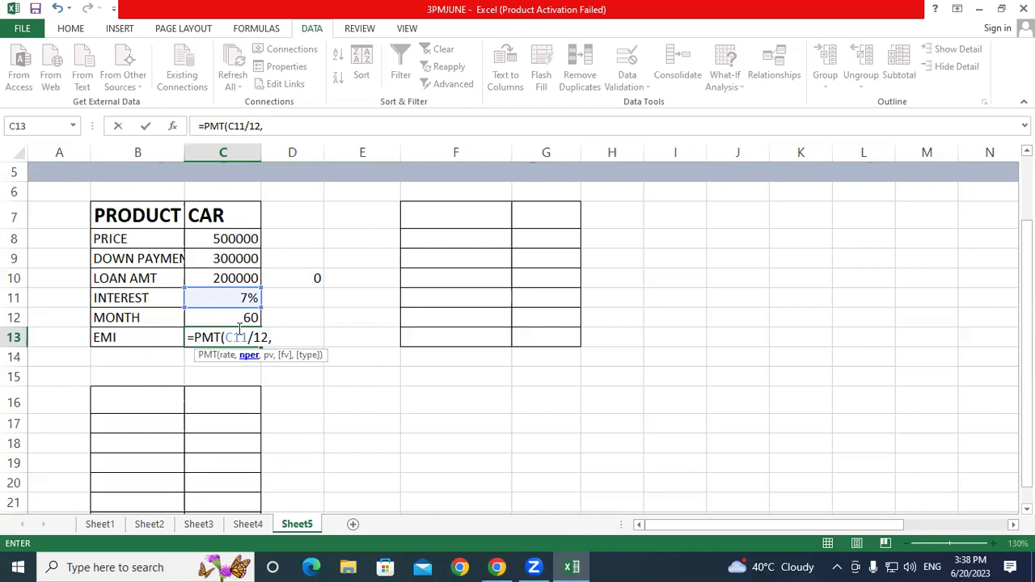
click(234, 320)
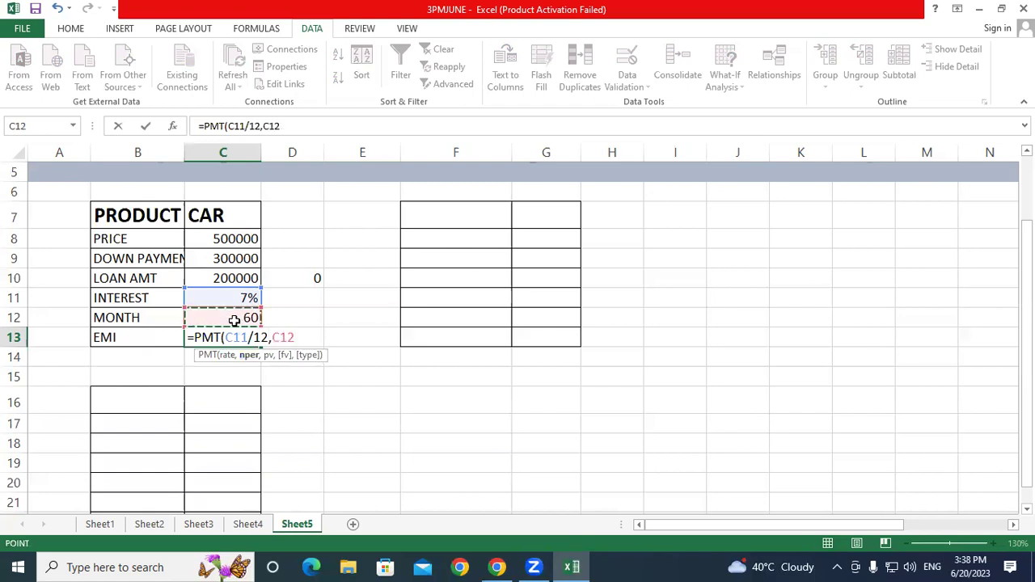
text(,)
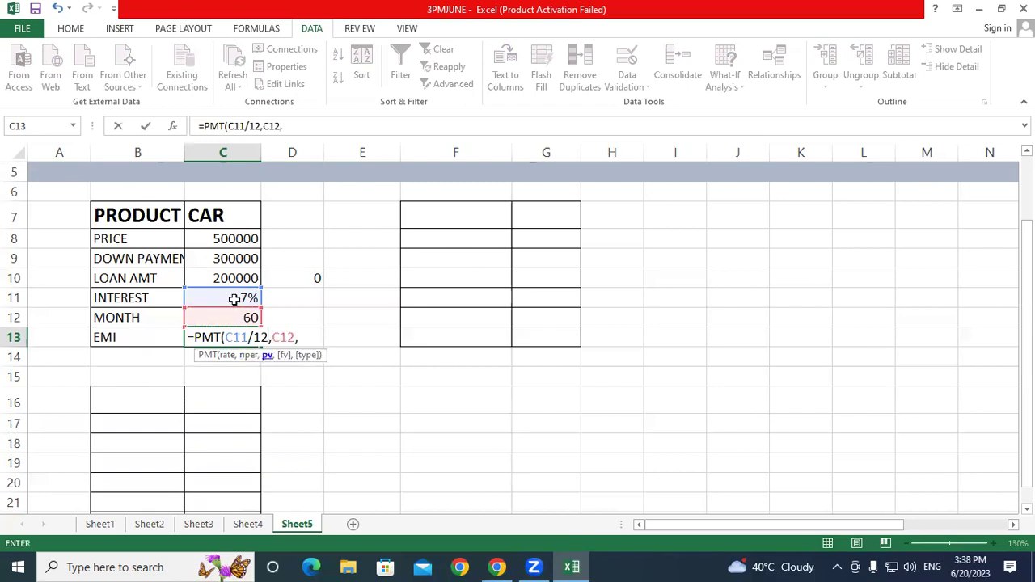
click(220, 275)
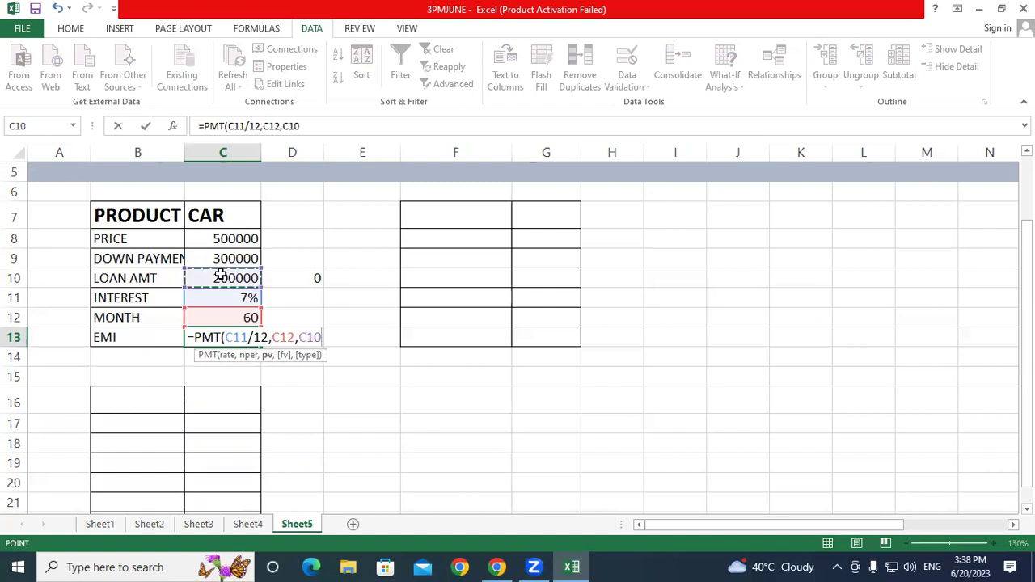
text(,)
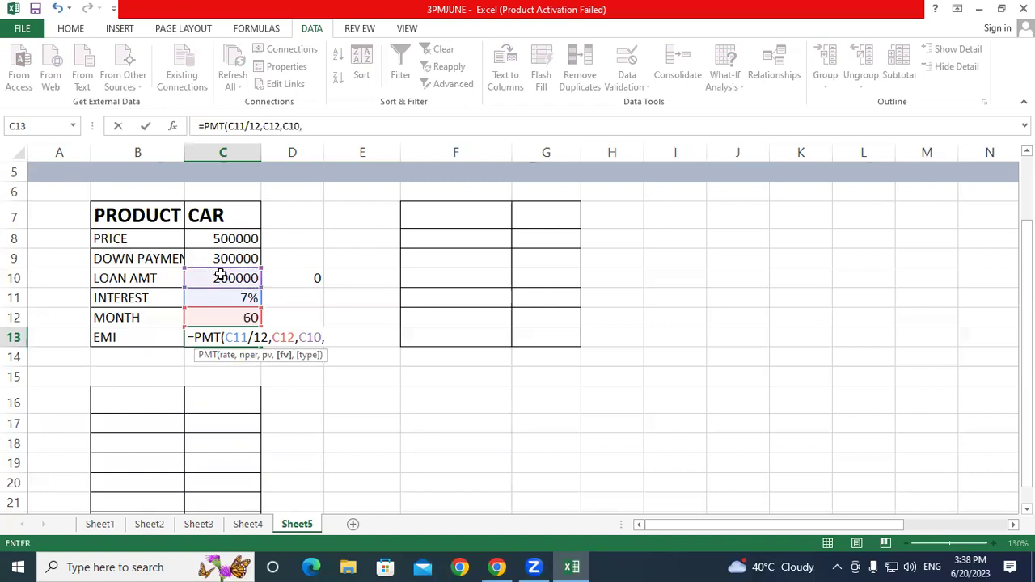
text(1)
text())
key(Return)
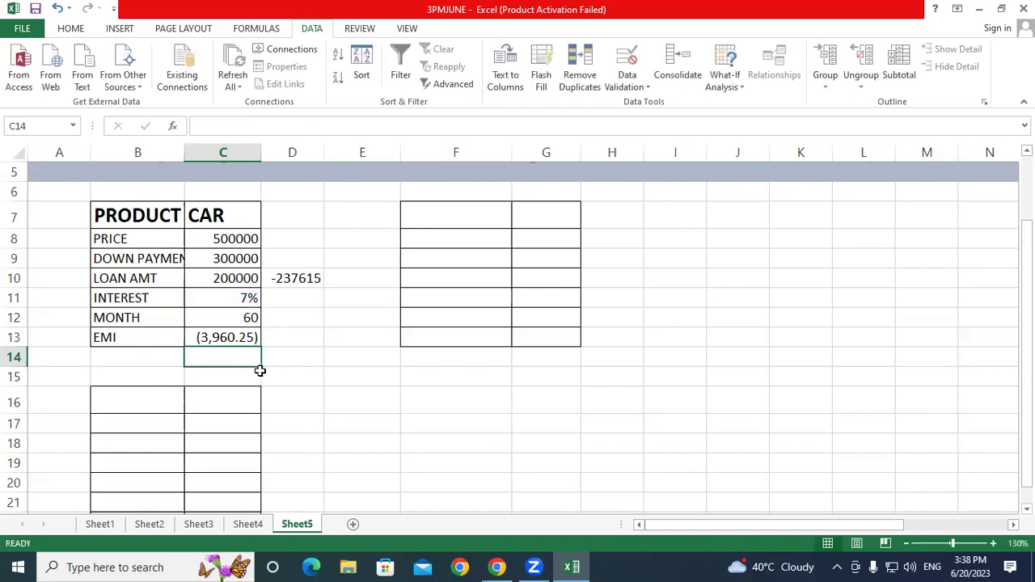
Look through the cell number format settings and cancel without changing anything.
click(74, 31)
click(577, 102)
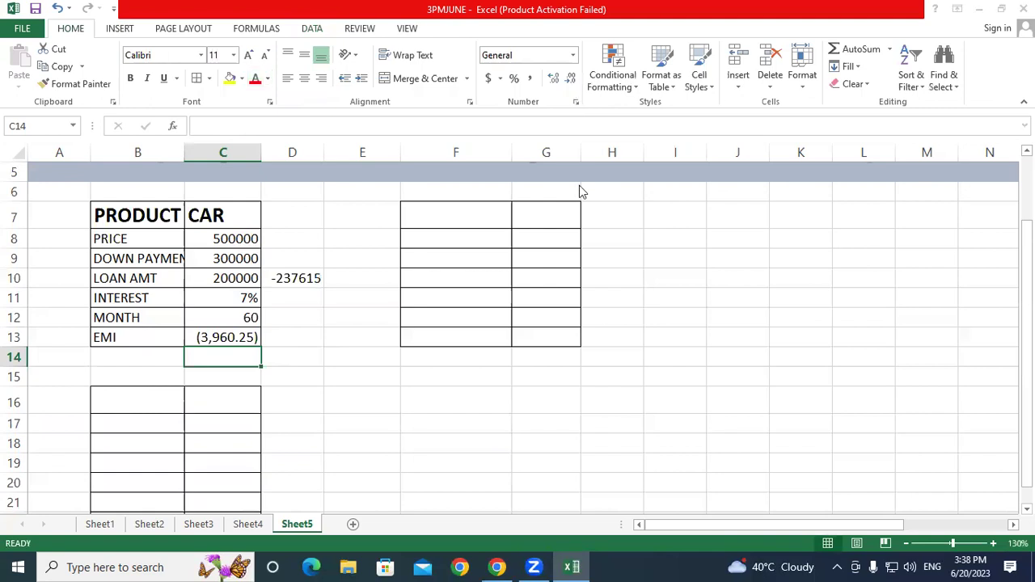
key(Down)
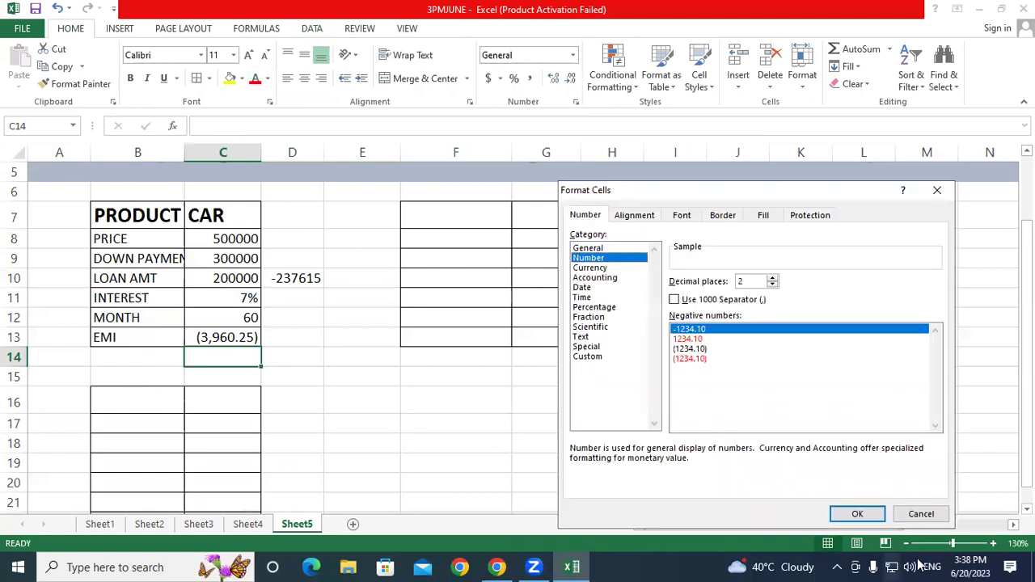
key(Escape)
click(549, 315)
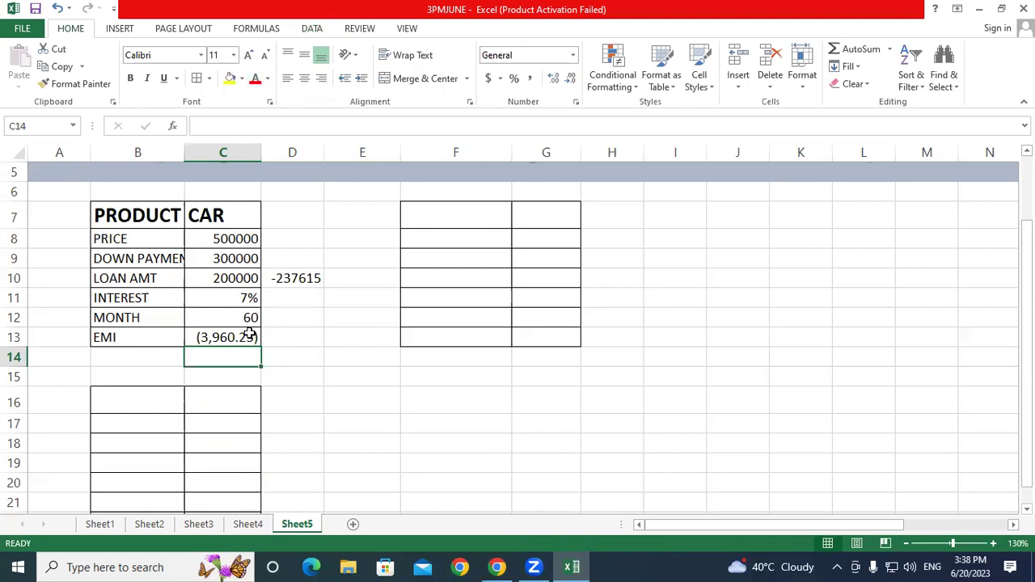
key(ctrl+z)
Enter =C13*C12 in D10 for the 60-month total payment of -237615.
click(296, 281)
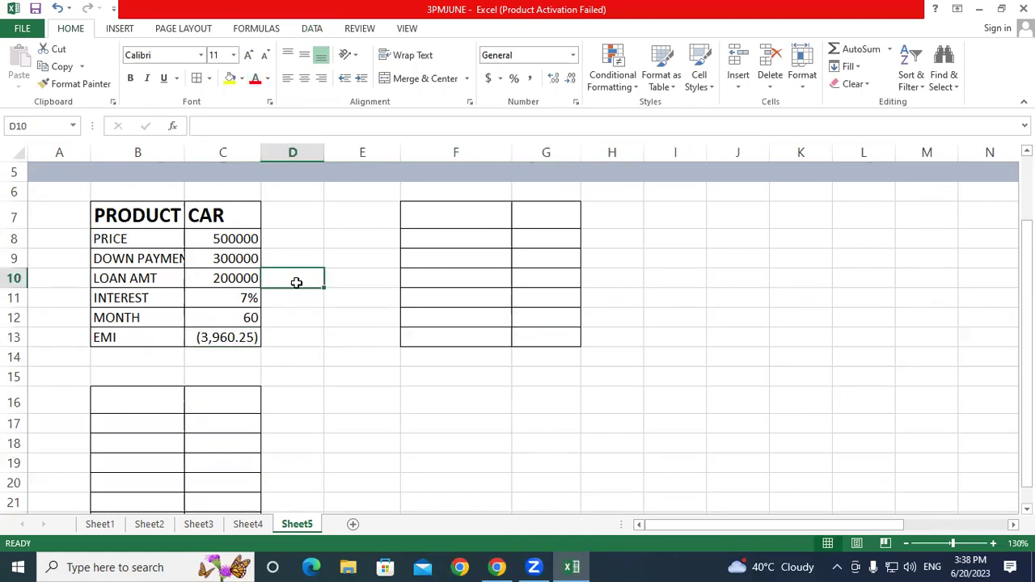
text(=)
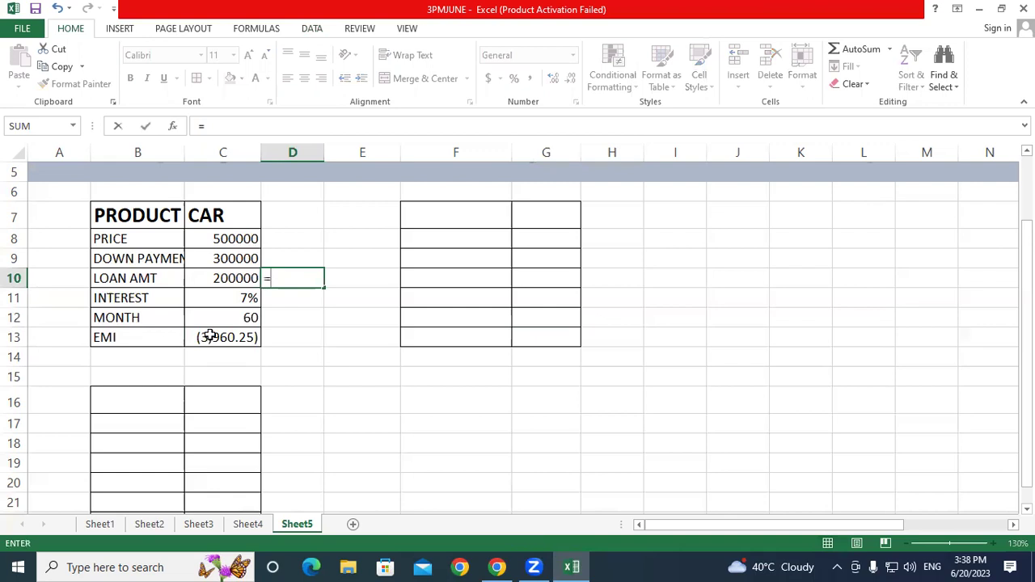
click(211, 336)
text(*)
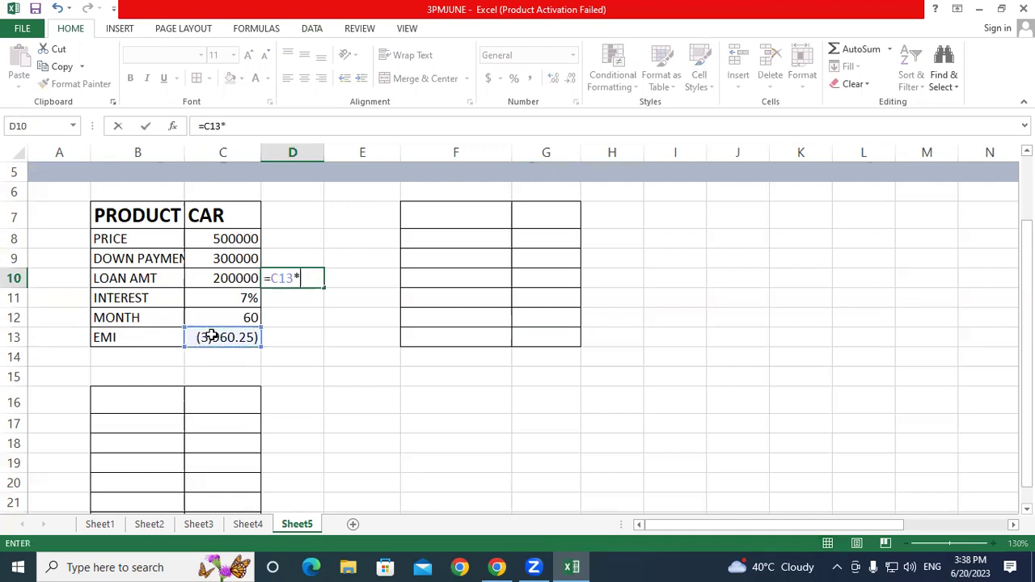
click(214, 314)
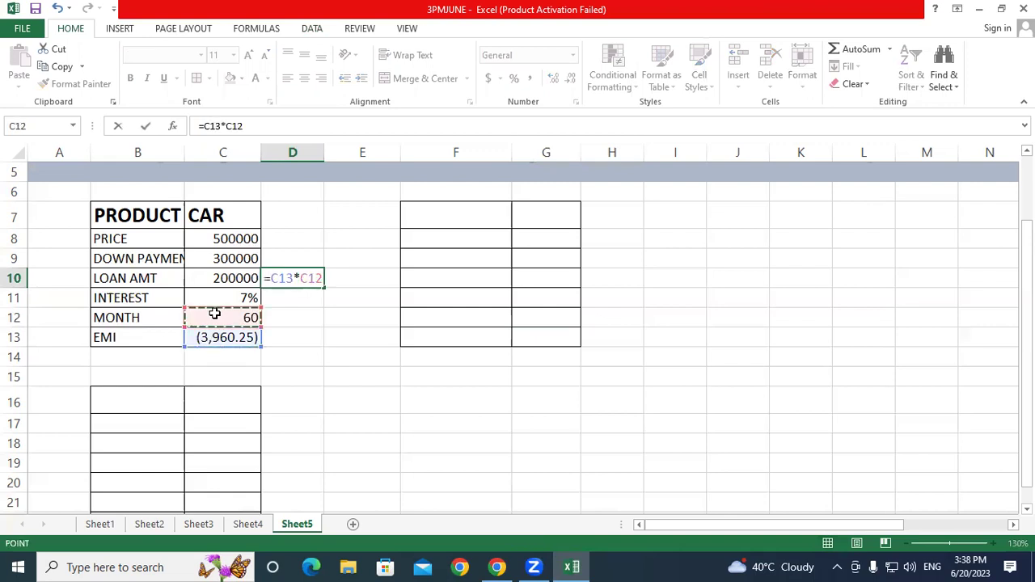
key(Return)
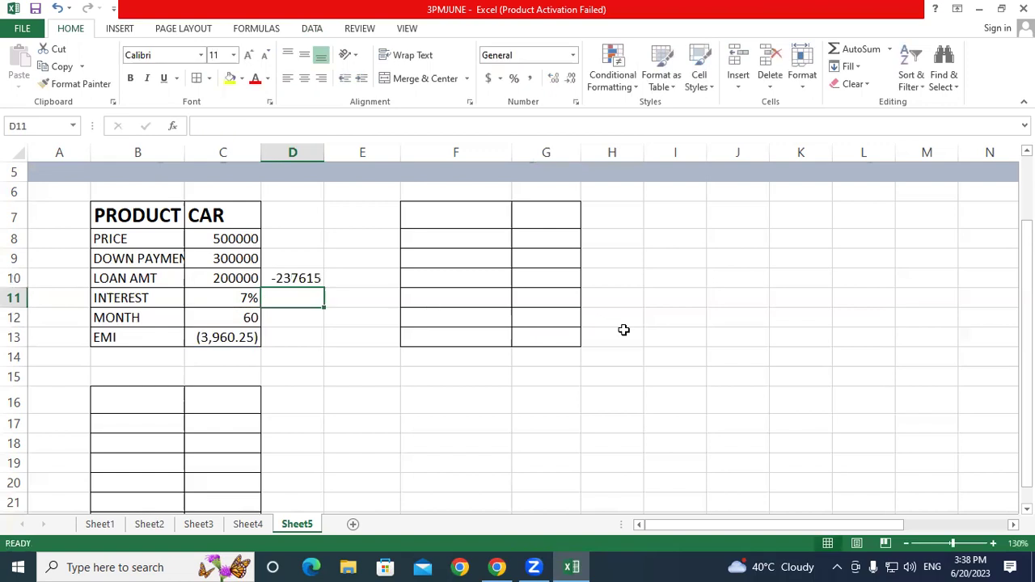
key(Up)
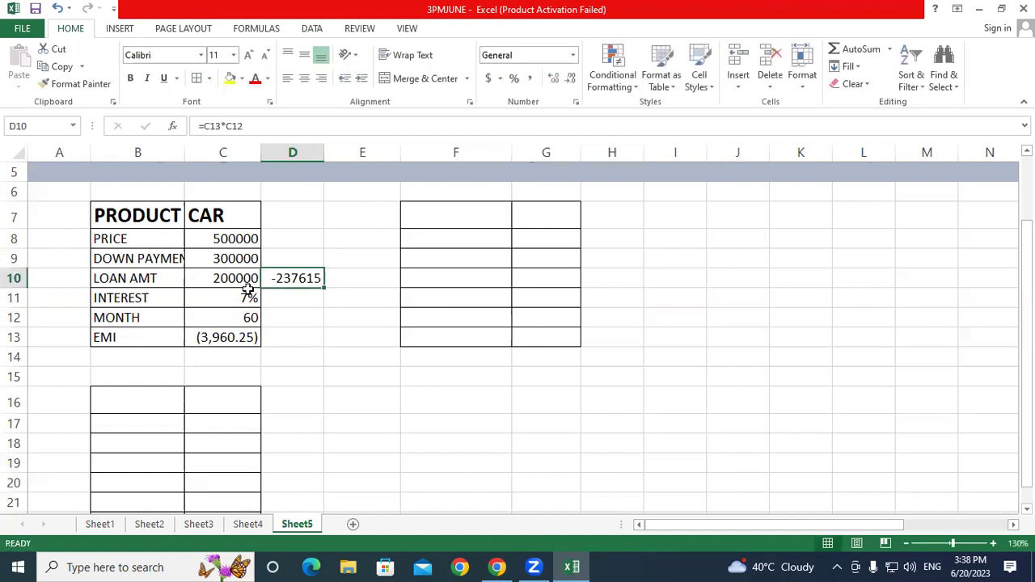
click(235, 278)
key(Right)
Copy the car loan table B7:C13 and paste copies at F7 and B16.
drag(124, 215, 216, 331)
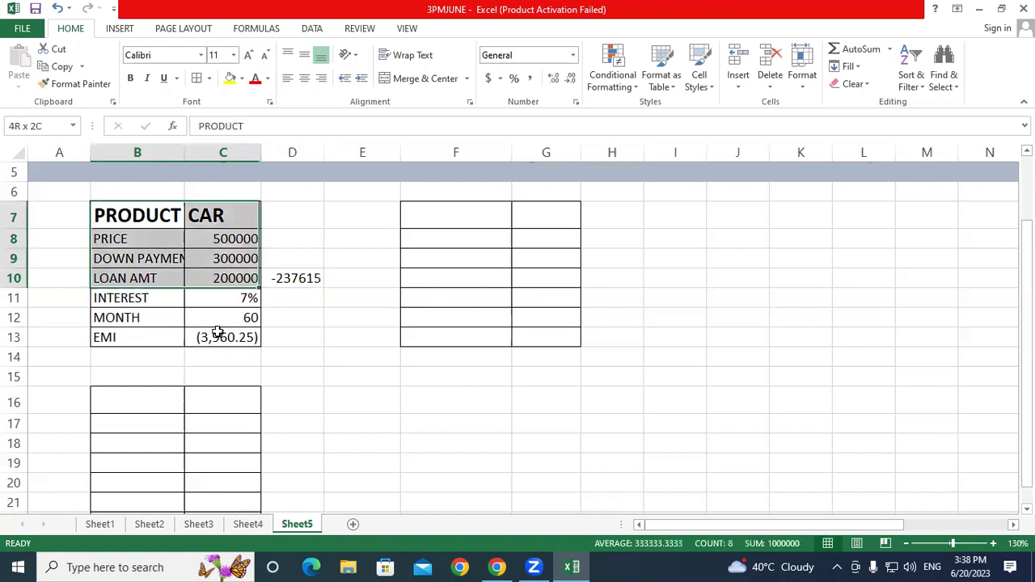
key(ctrl+c)
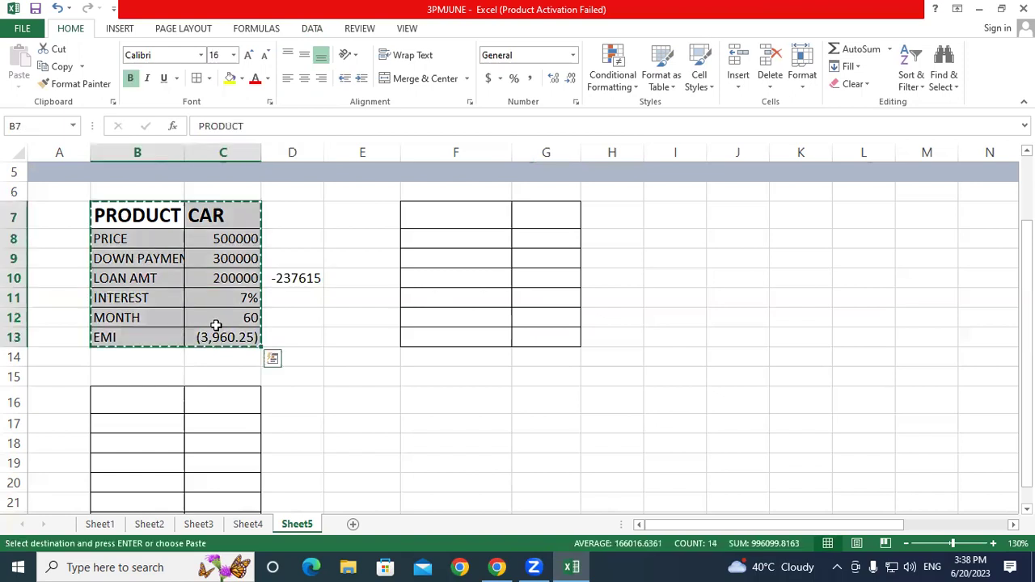
click(435, 224)
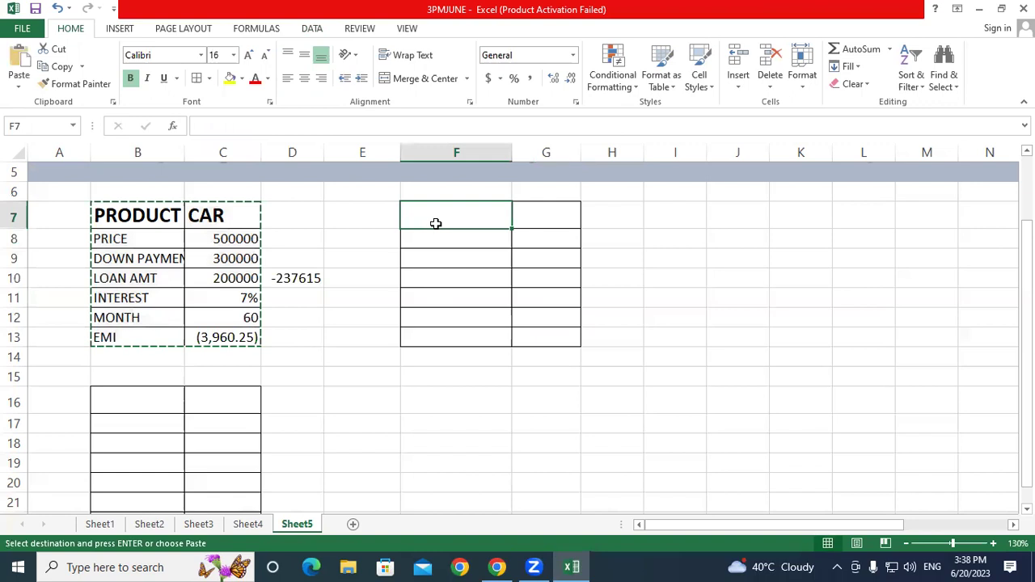
key(ctrl+v)
click(131, 394)
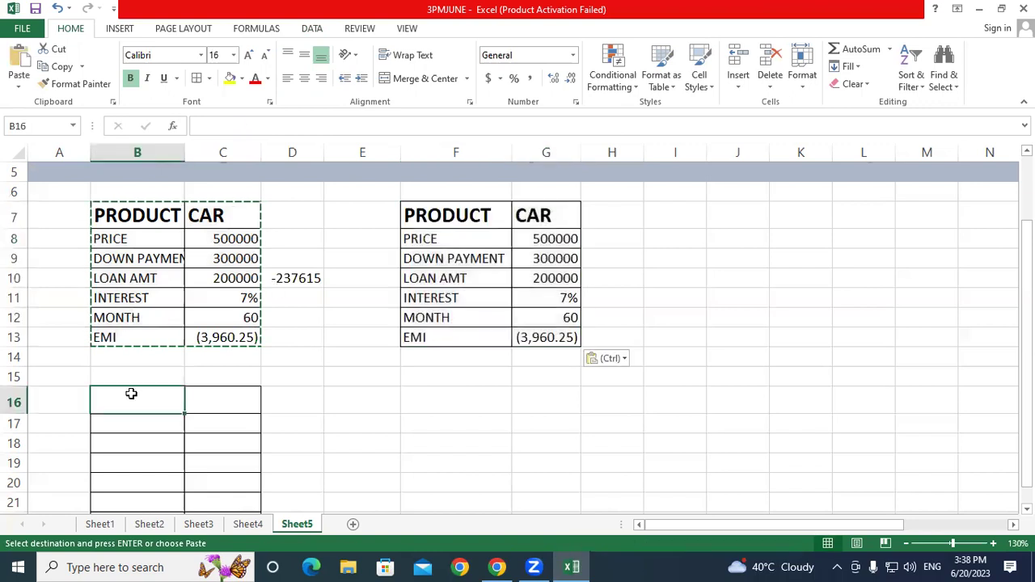
key(ctrl+v)
key(ctrl)
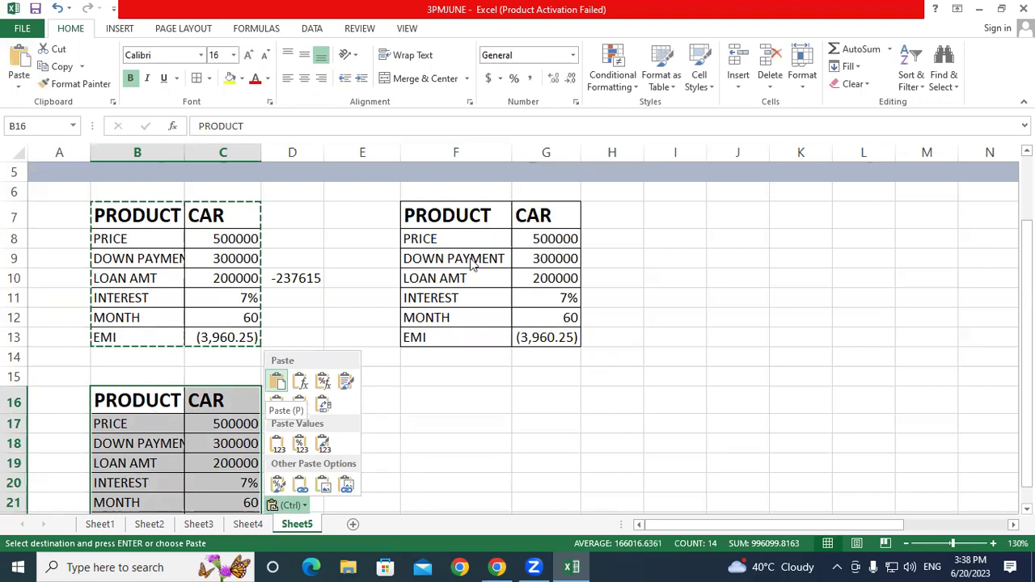
key(Escape)
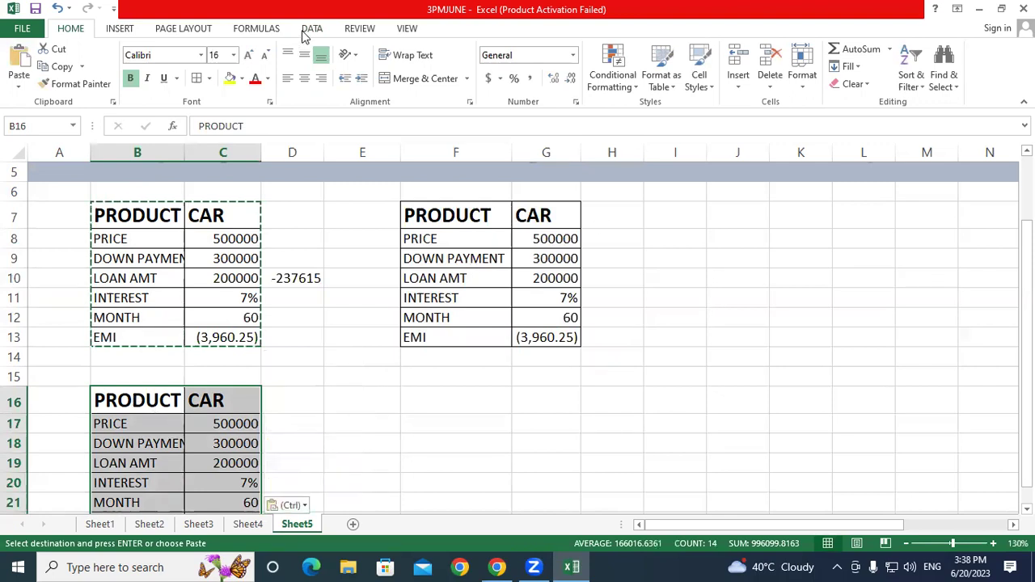
click(311, 29)
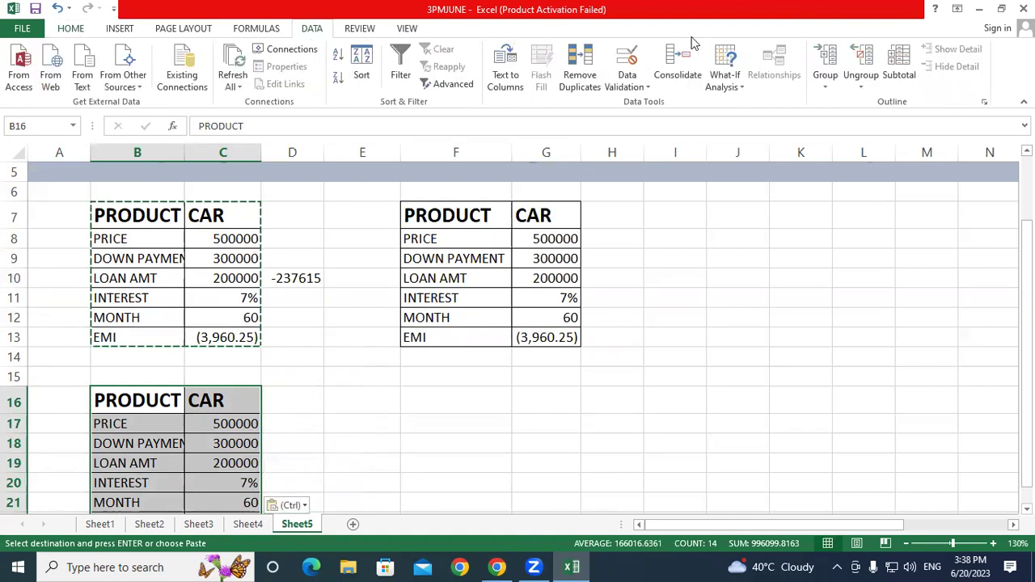
Goal Seek G13 to -3000 by changing G12, solving the term to 84.67087 months.
click(734, 68)
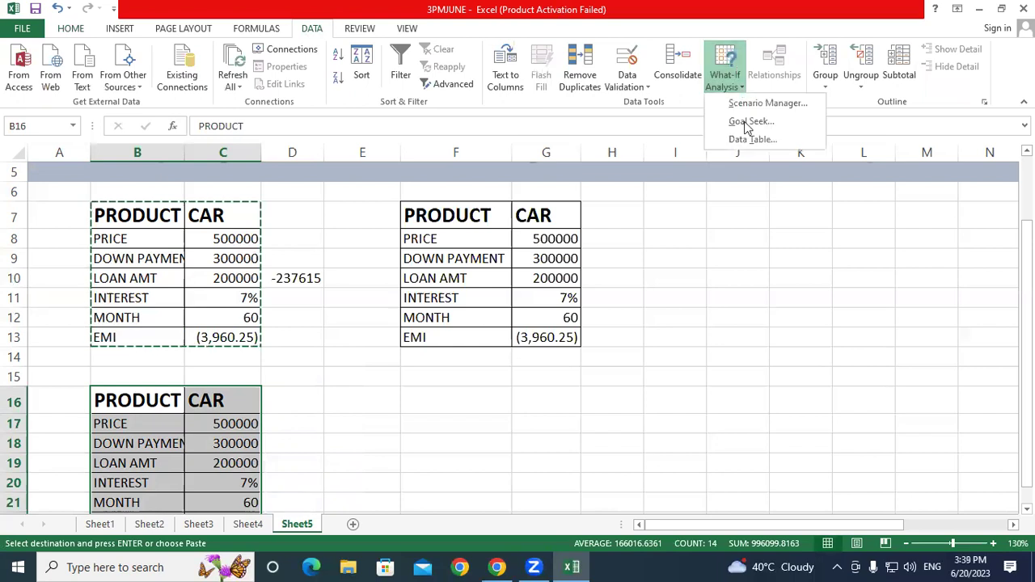
click(748, 138)
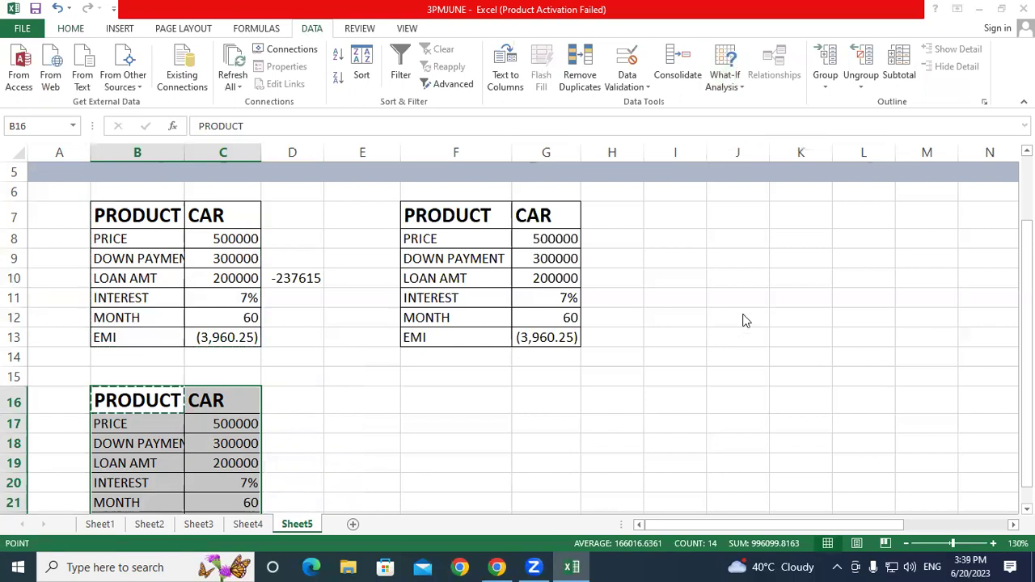
drag(728, 311, 768, 207)
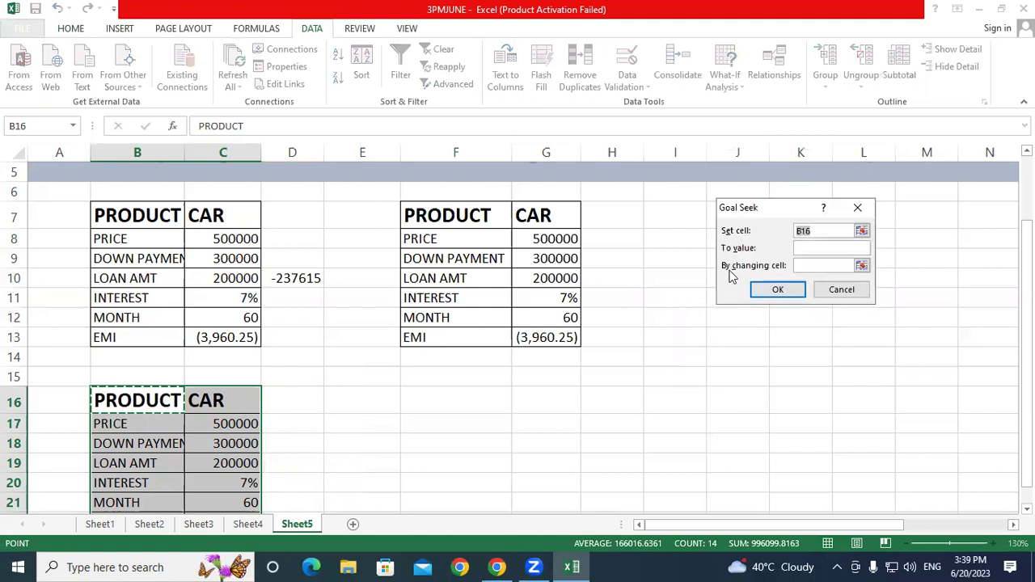
click(546, 341)
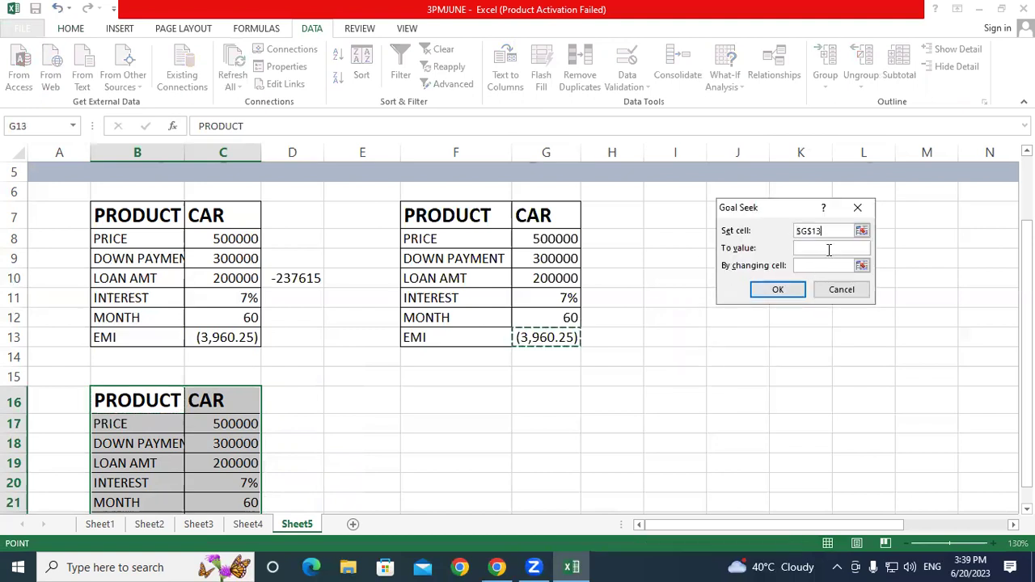
click(829, 250)
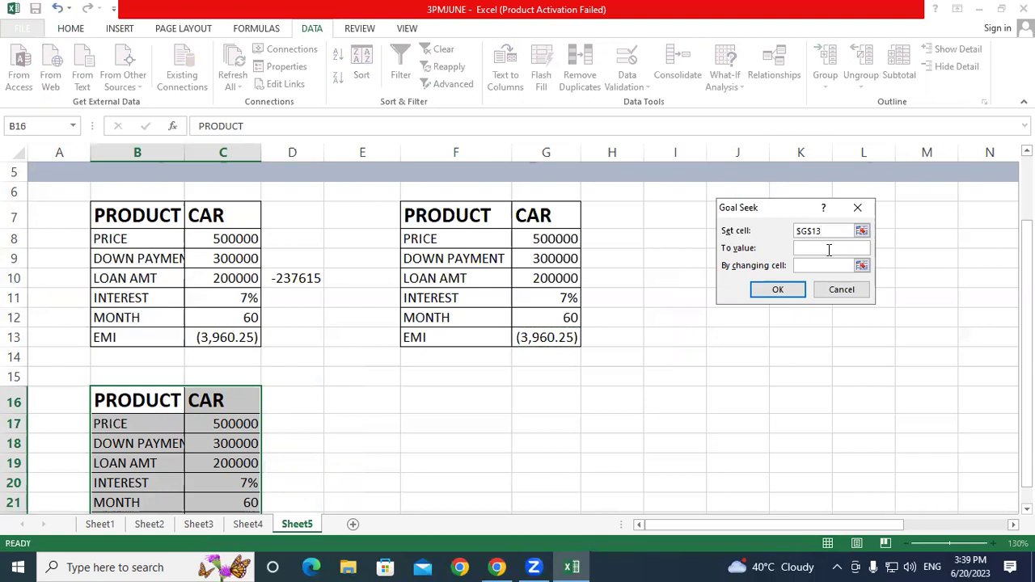
text(30)
text(00)
click(809, 265)
click(559, 317)
click(778, 290)
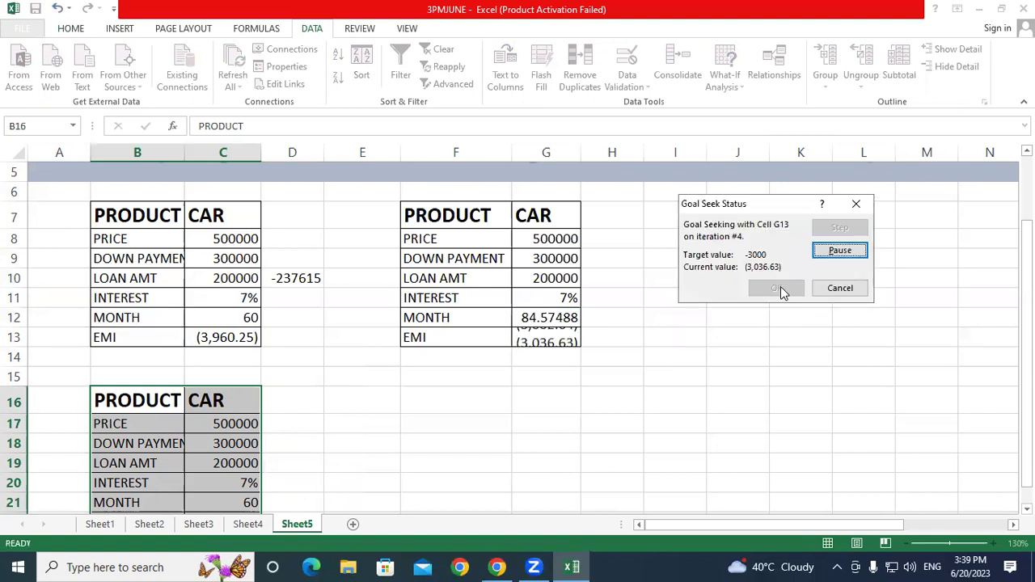
click(776, 287)
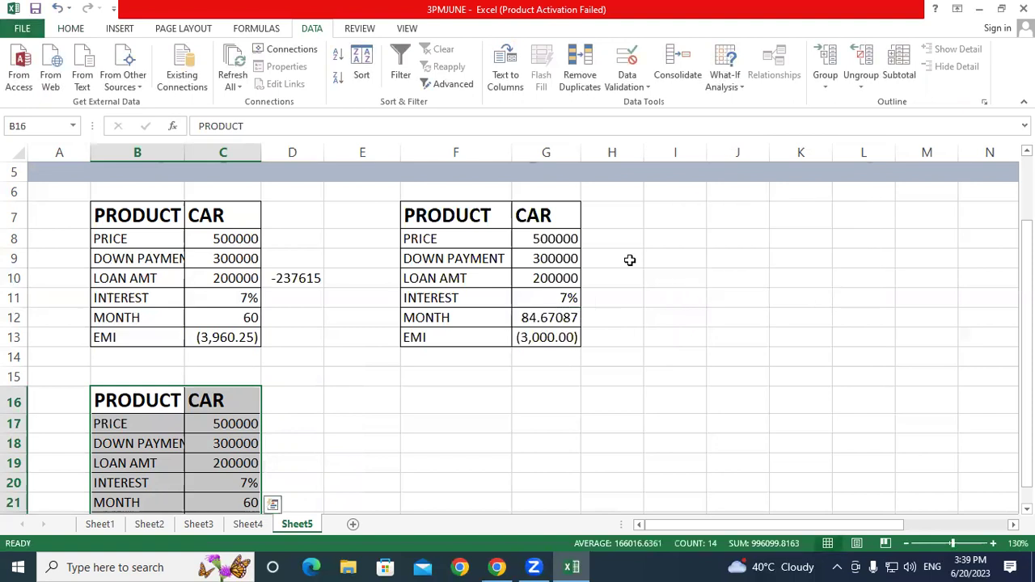
Enter =G13*G12 in H10 for the second table's total payment, -254013.
click(642, 282)
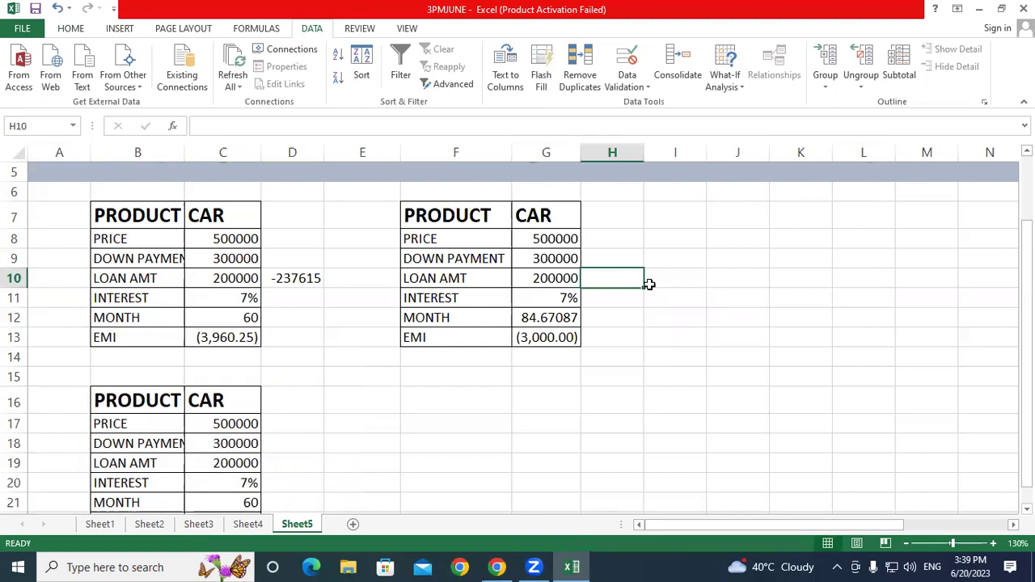
text(=)
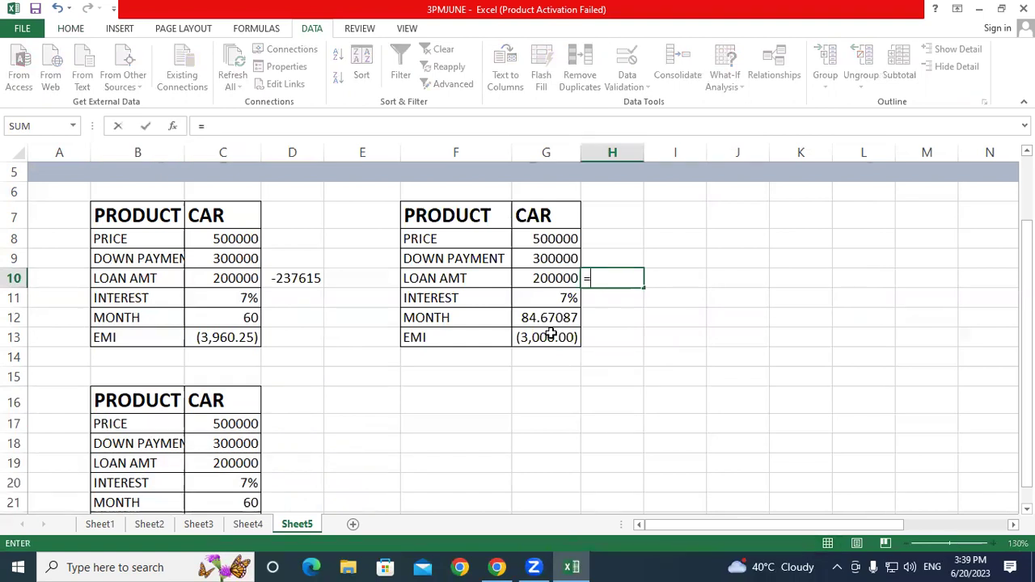
click(551, 334)
text(*)
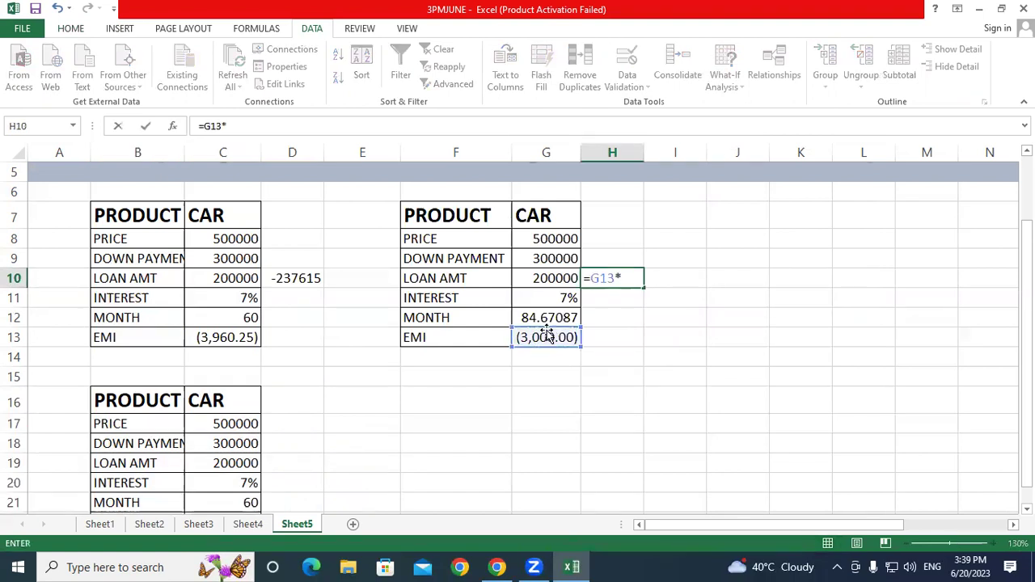
click(545, 318)
key(Return)
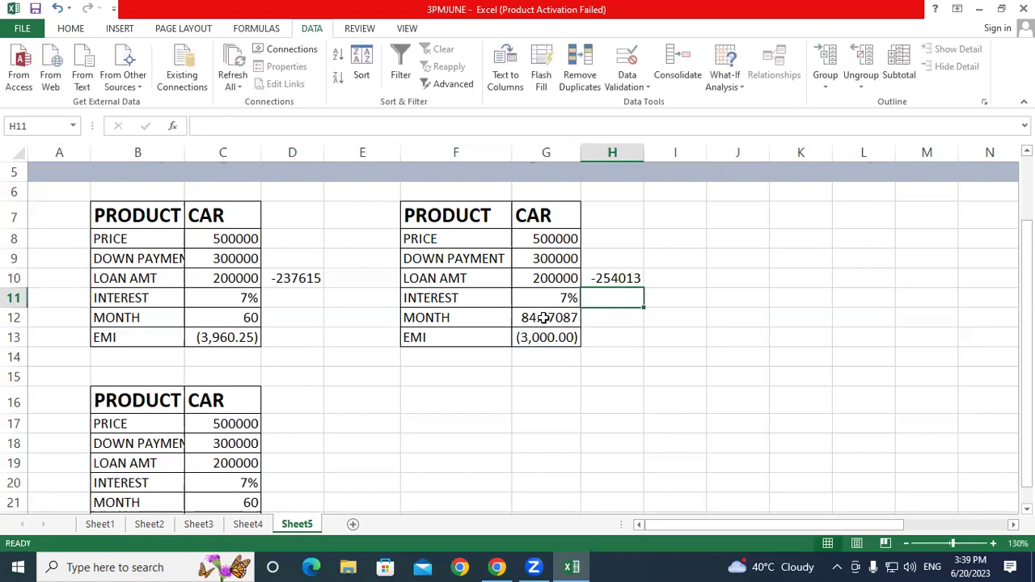
scroll(283, 433, down, 1)
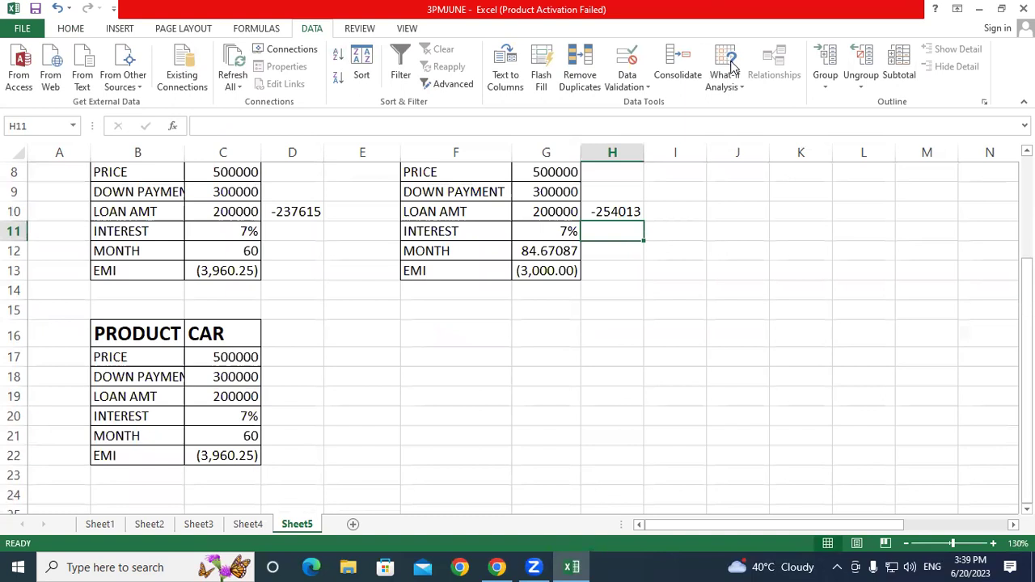
Goal Seek C22 to -5000 by changing C21, solving the term to 45.682038 months.
click(738, 84)
click(748, 121)
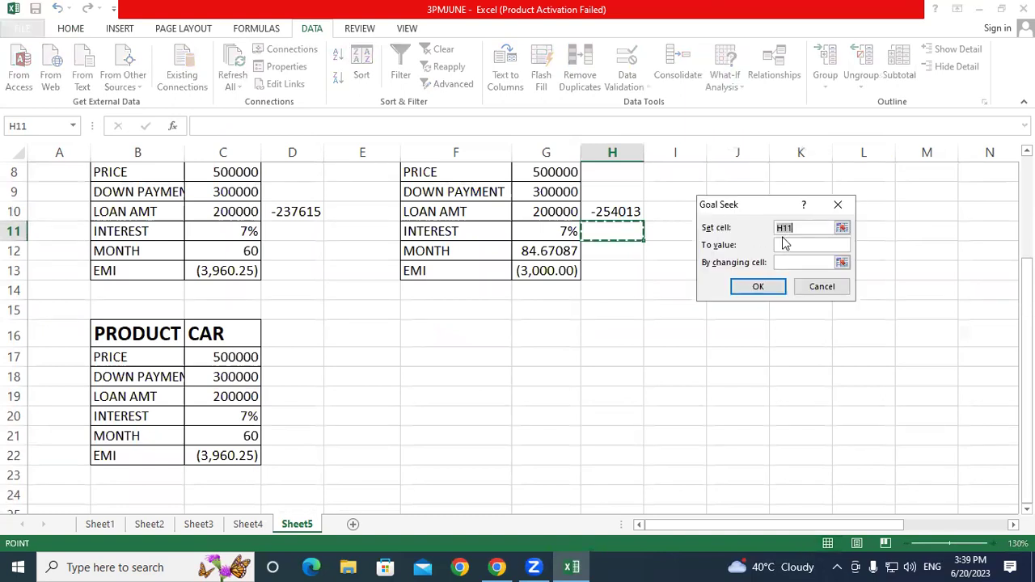
click(232, 457)
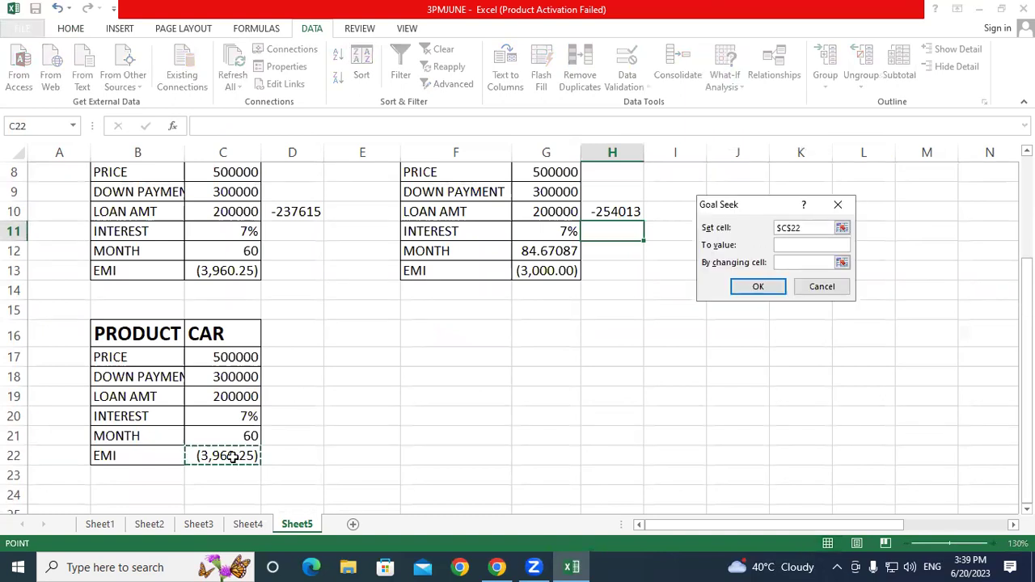
text(,)
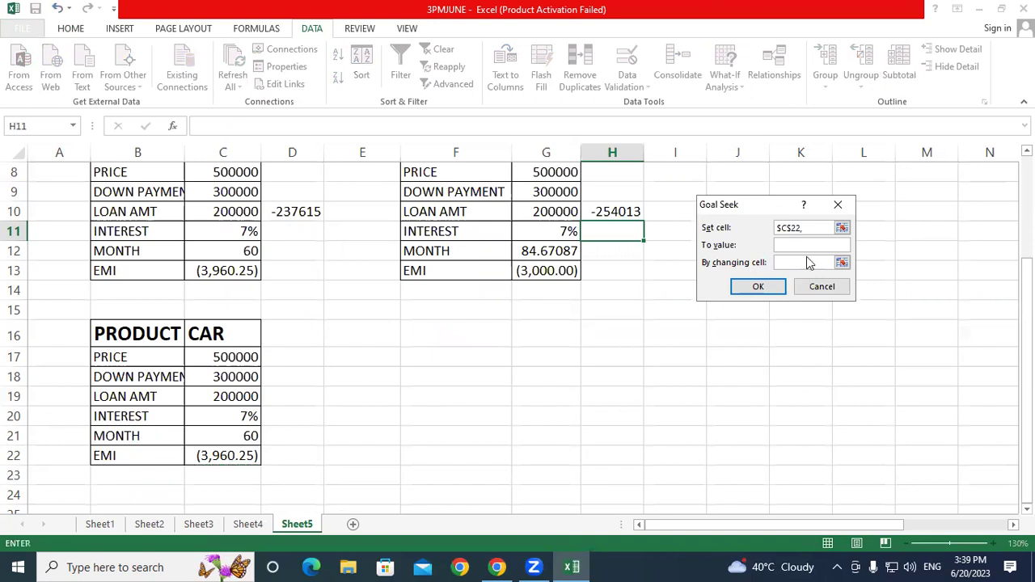
key(BackSpace)
click(807, 247)
text((5)
text(000)
click(807, 262)
click(253, 437)
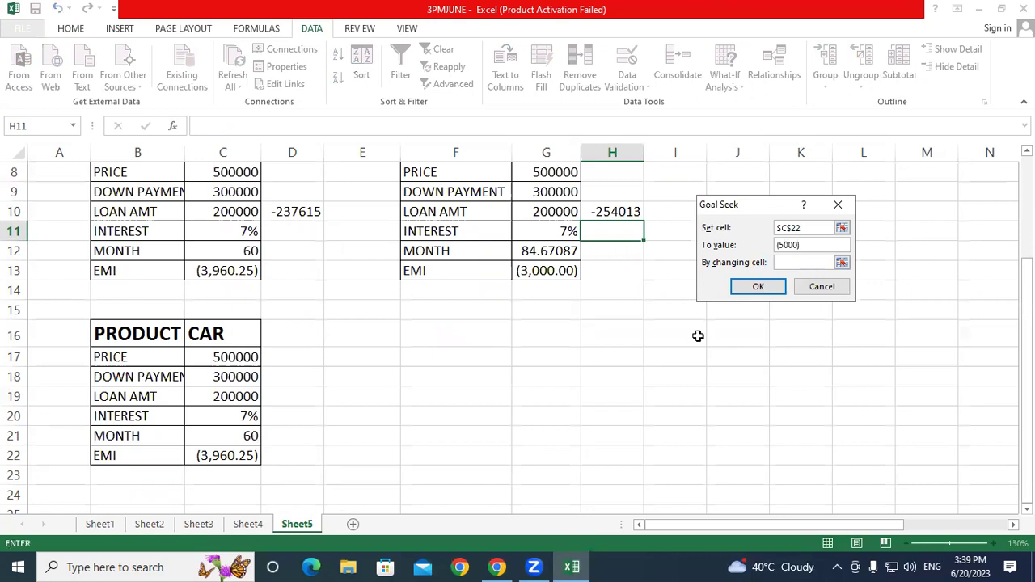
click(758, 289)
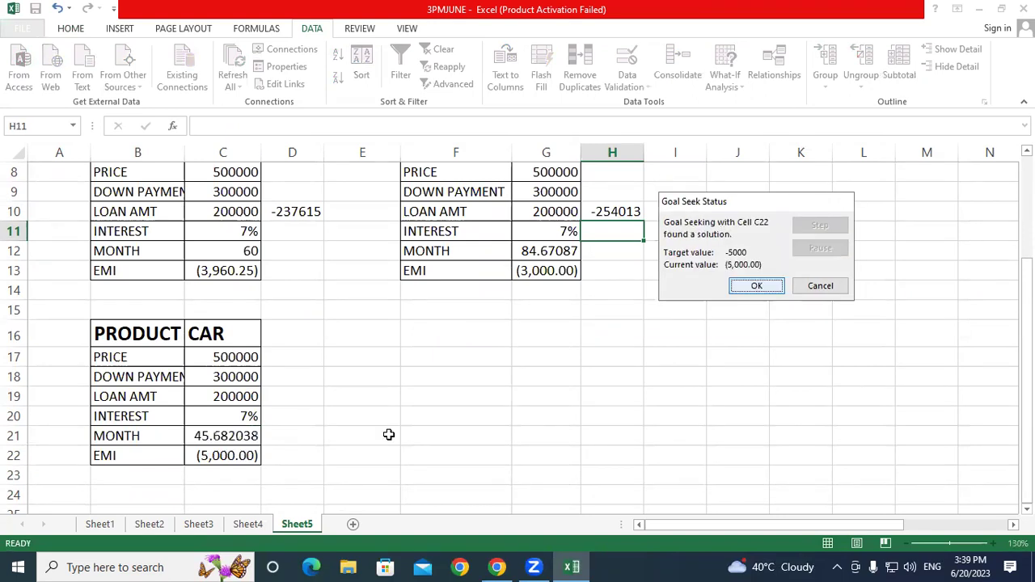
key(Return)
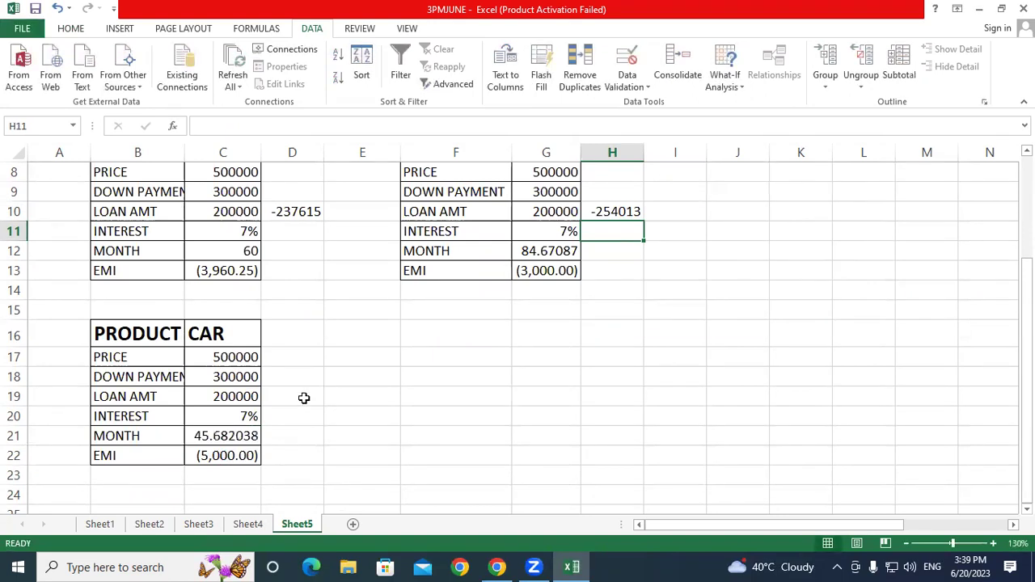
Enter =C22*C21 in D19 for the lower table's total payment, -228410.
click(304, 397)
text(=)
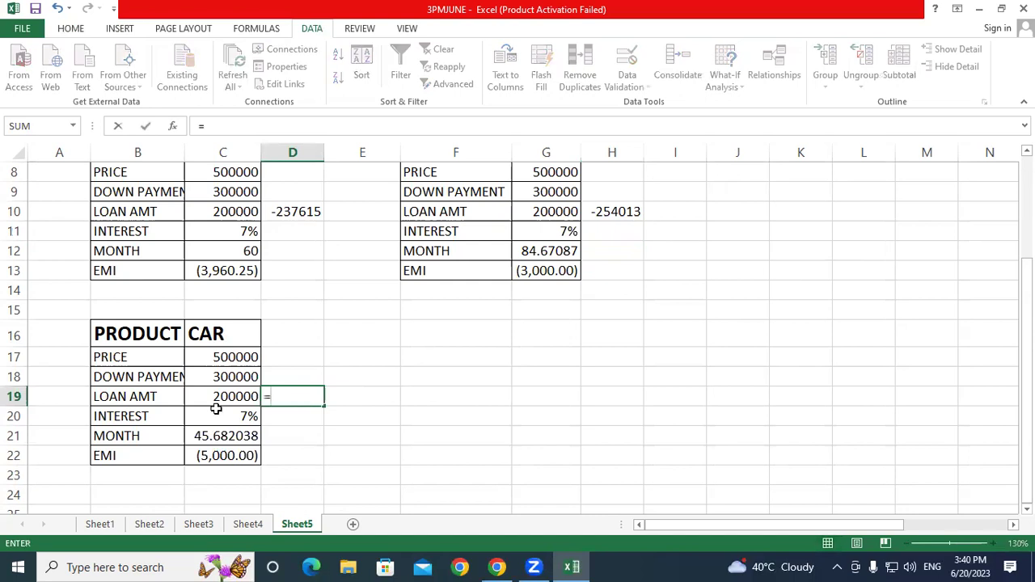
click(218, 456)
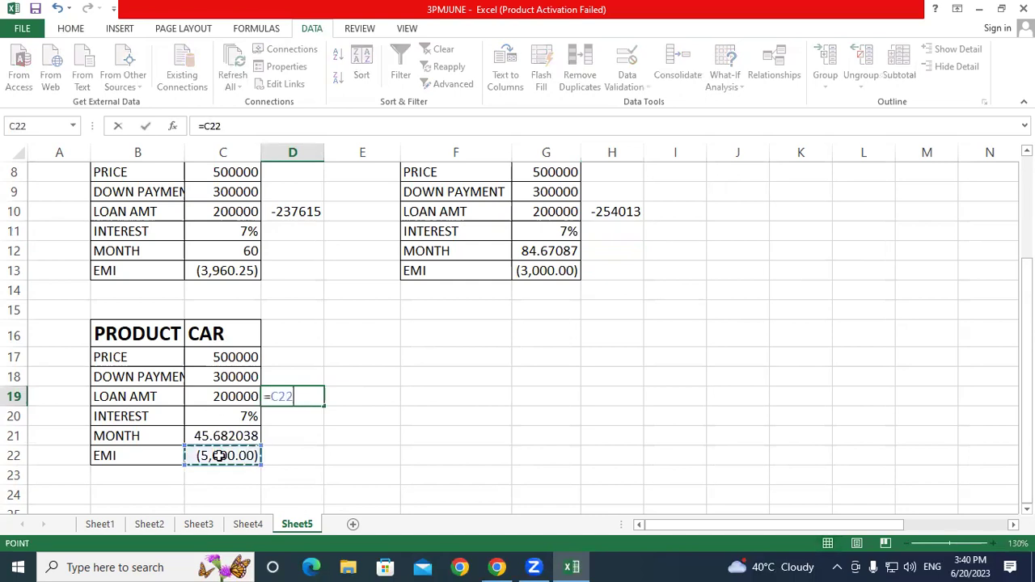
text(*)
click(220, 437)
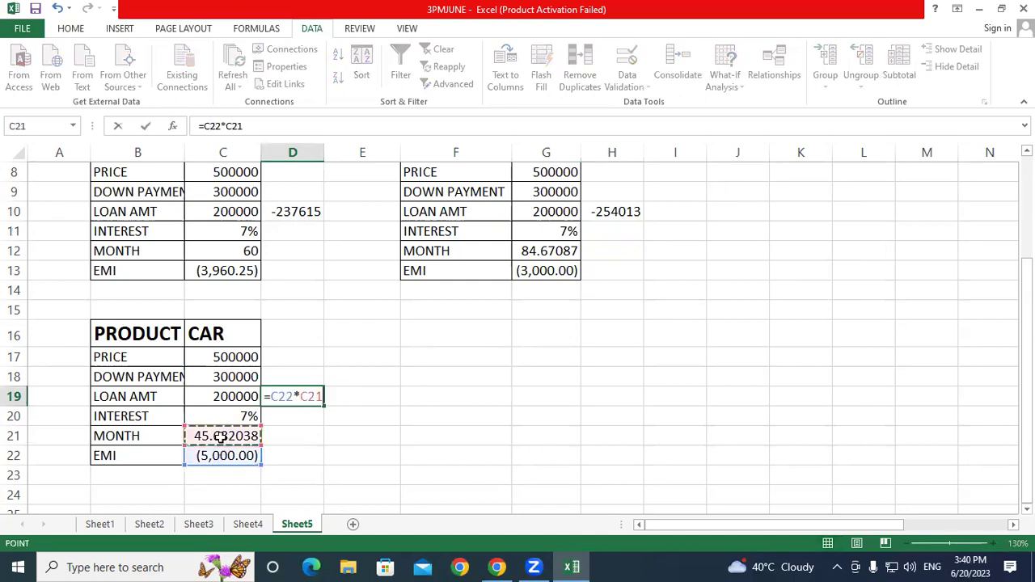
key(Return)
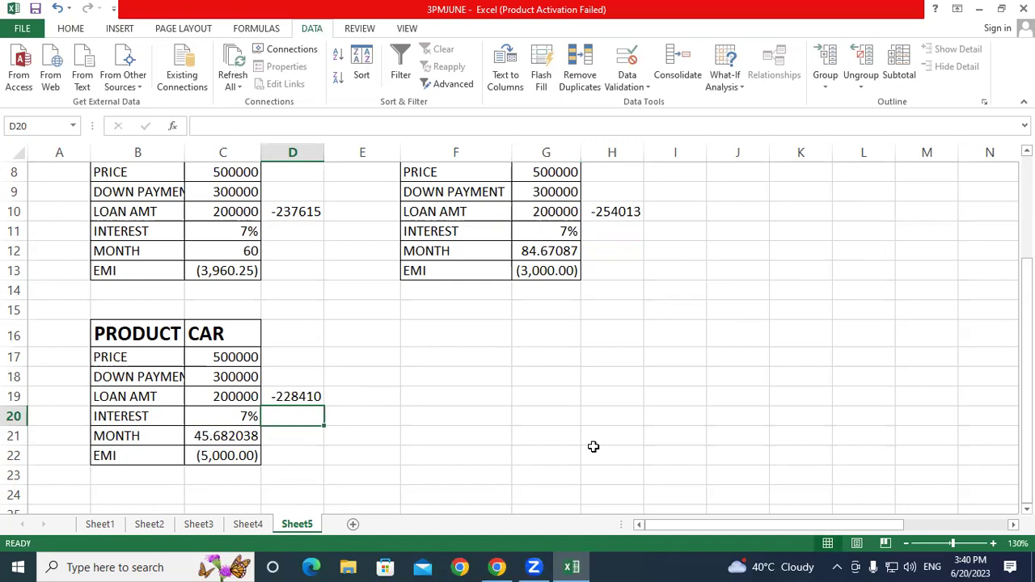
scroll(383, 359, up, 1)
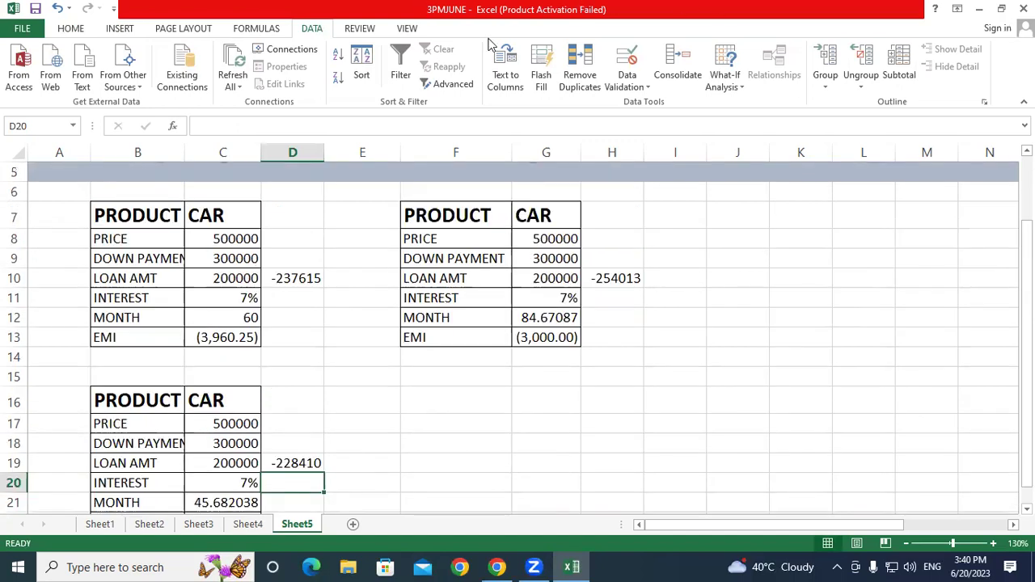
click(715, 566)
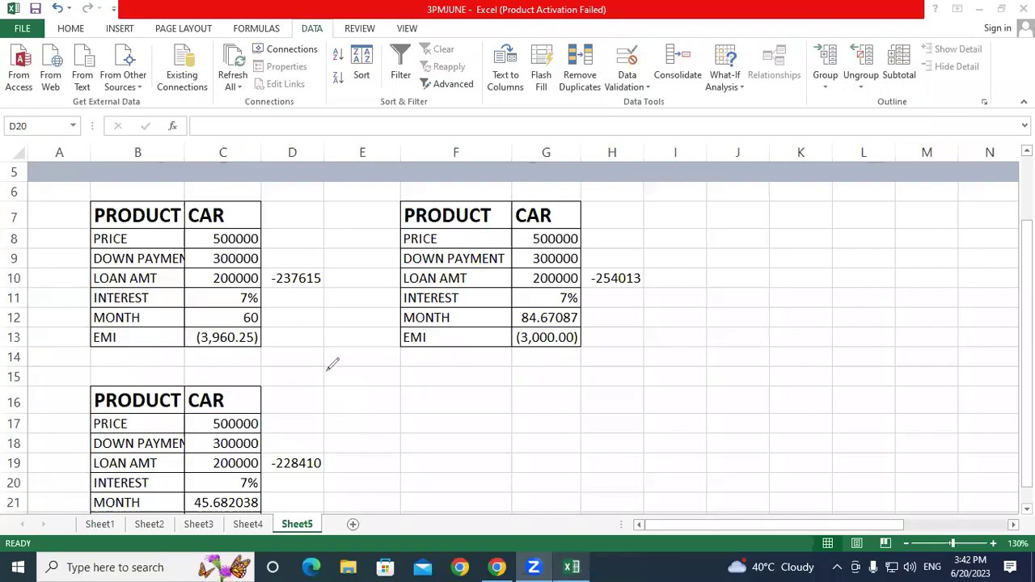
Handwrite 'Emi =Pmt(sel int/12,' in red over the worksheet.
mouse_move(325, 369)
mouse_down()
mouse_move(407, 361)
mouse_move(406, 351)
mouse_move(432, 347)
mouse_move(445, 372)
mouse_up()
mouse_move(446, 326)
mouse_down()
mouse_move(452, 368)
mouse_move(473, 349)
mouse_up()
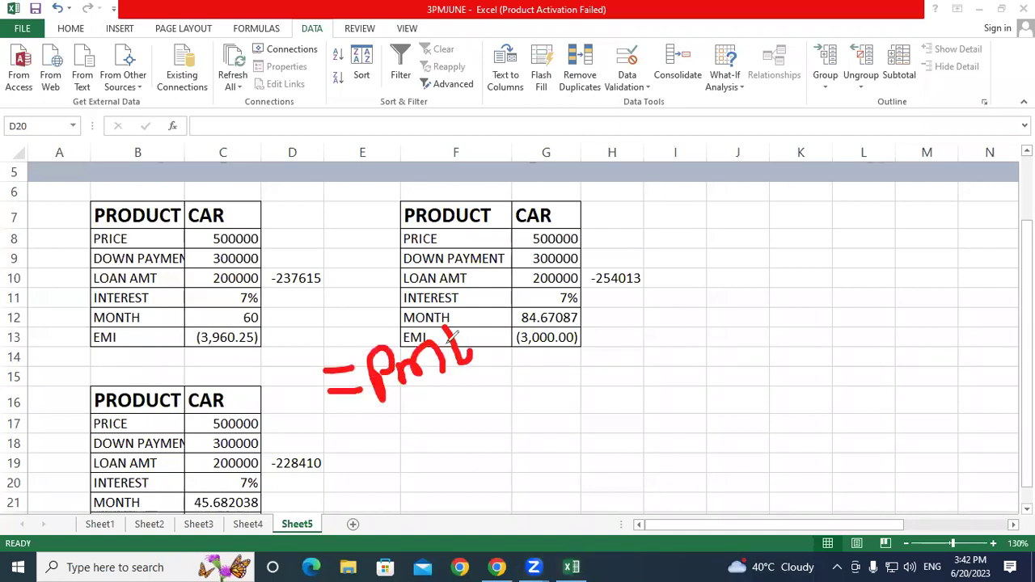
mouse_move(310, 236)
mouse_down()
mouse_move(359, 231)
mouse_move(388, 242)
mouse_move(394, 221)
mouse_up()
drag(490, 301, 535, 408)
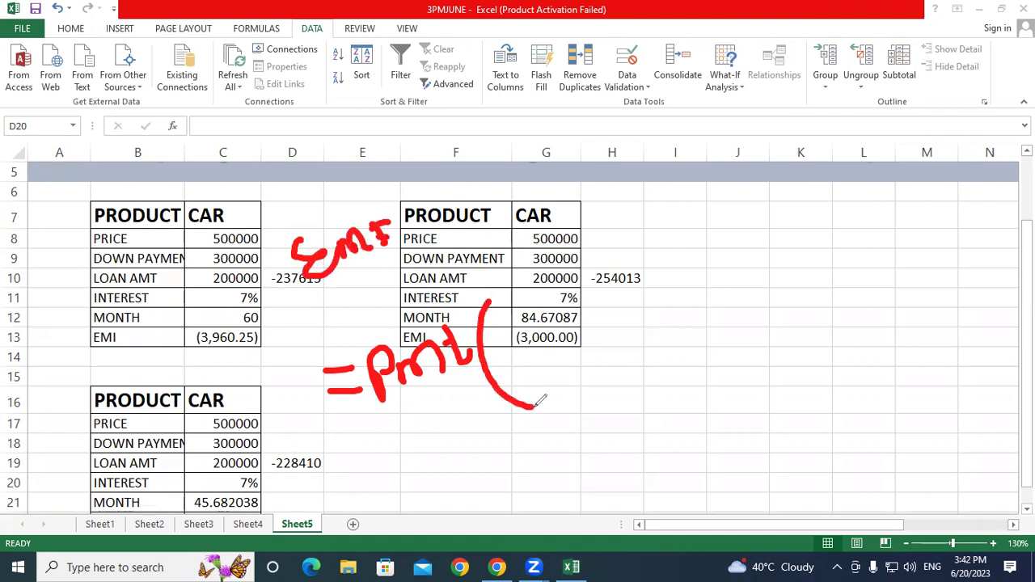
mouse_move(524, 329)
mouse_down()
mouse_move(514, 362)
mouse_move(567, 338)
mouse_move(634, 338)
mouse_up()
click(597, 309)
mouse_move(640, 291)
mouse_down()
mouse_move(647, 322)
mouse_move(679, 296)
mouse_up()
drag(699, 257, 701, 362)
mouse_move(726, 285)
mouse_down()
mouse_move(726, 314)
mouse_move(747, 277)
mouse_move(766, 312)
mouse_up()
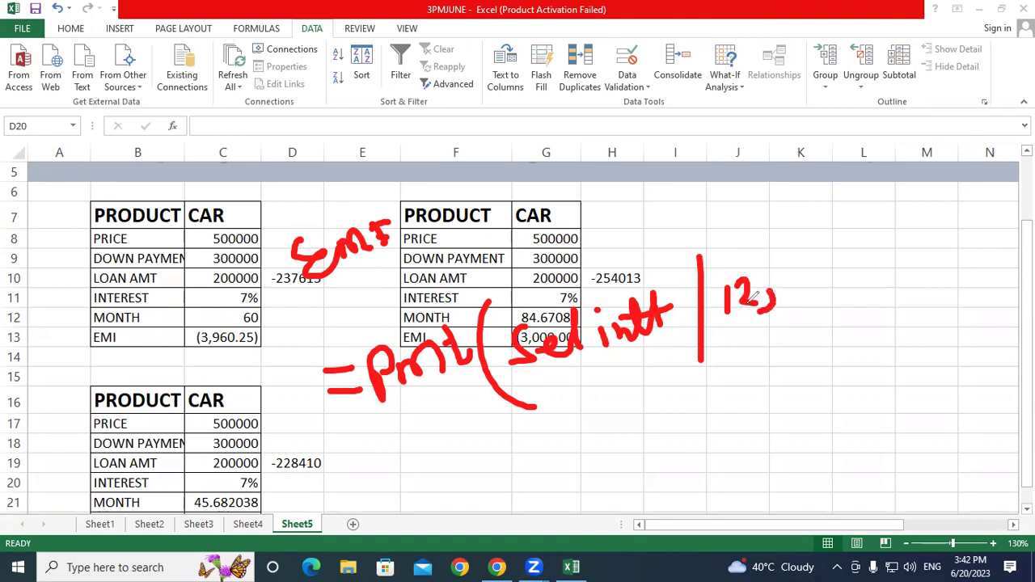
Finish the handwritten formula with 'sel month, sel LoanAmt, 1)'.
mouse_move(807, 271)
mouse_down()
mouse_move(792, 291)
mouse_move(833, 267)
mouse_move(845, 233)
mouse_move(870, 273)
mouse_move(898, 220)
mouse_move(910, 234)
mouse_move(930, 212)
mouse_move(946, 223)
mouse_move(957, 173)
mouse_move(978, 211)
mouse_up()
mouse_move(964, 164)
mouse_down()
mouse_move(967, 203)
mouse_move(991, 207)
mouse_up()
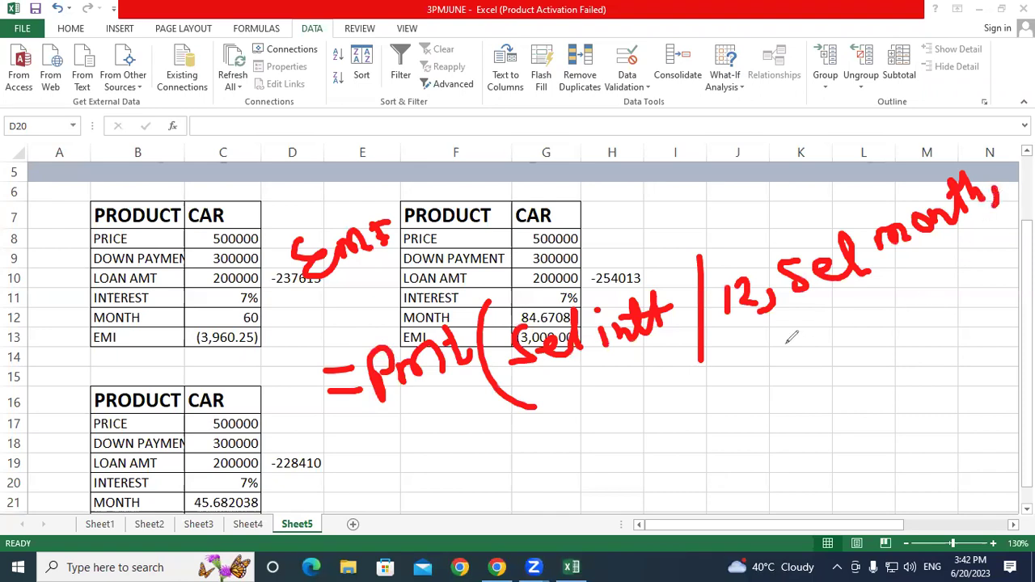
mouse_move(525, 431)
mouse_down()
mouse_move(524, 458)
mouse_move(576, 449)
mouse_move(597, 430)
mouse_move(612, 443)
mouse_up()
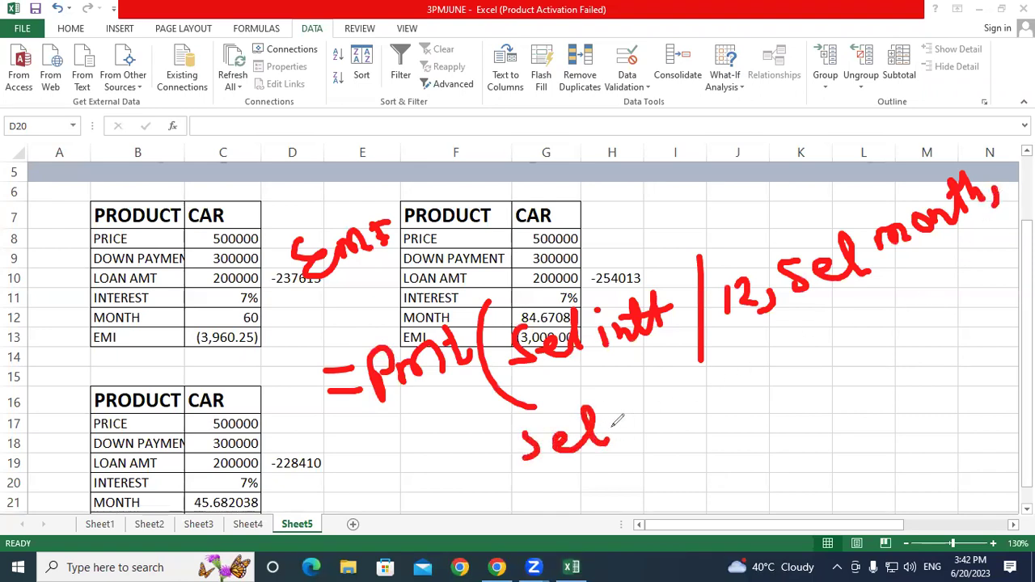
mouse_move(620, 399)
mouse_down()
mouse_move(624, 427)
mouse_move(676, 401)
mouse_move(702, 407)
mouse_move(713, 385)
mouse_move(728, 399)
mouse_move(742, 349)
mouse_move(752, 373)
mouse_move(767, 355)
mouse_move(778, 369)
mouse_up()
drag(781, 317, 781, 365)
mouse_move(768, 346)
mouse_down()
mouse_move(797, 338)
mouse_move(812, 364)
mouse_up()
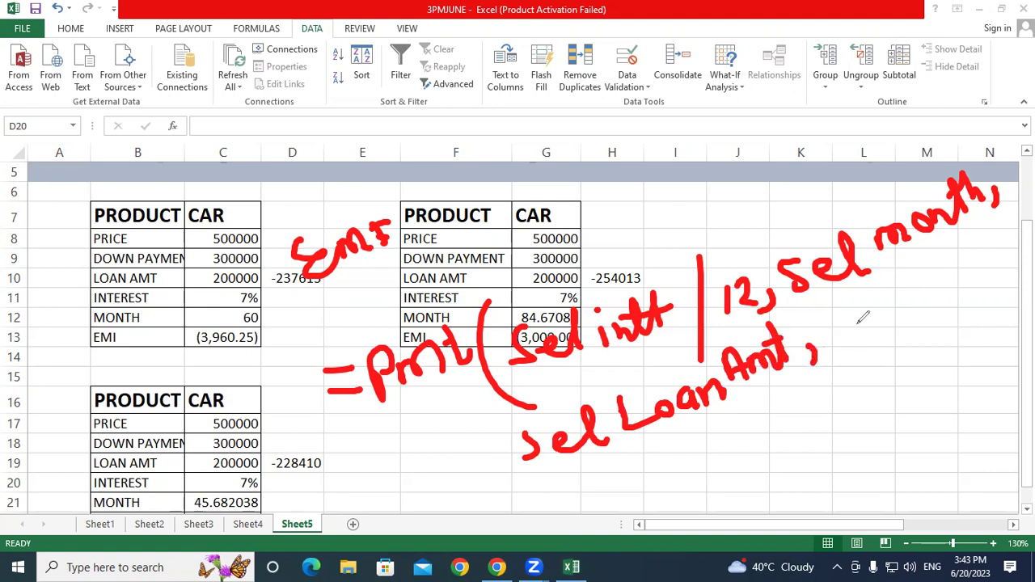
mouse_move(846, 301)
mouse_down()
mouse_move(856, 345)
mouse_move(887, 331)
mouse_up()
mouse_move(850, 300)
mouse_down()
mouse_move(841, 311)
mouse_move(907, 355)
mouse_move(887, 398)
mouse_up()
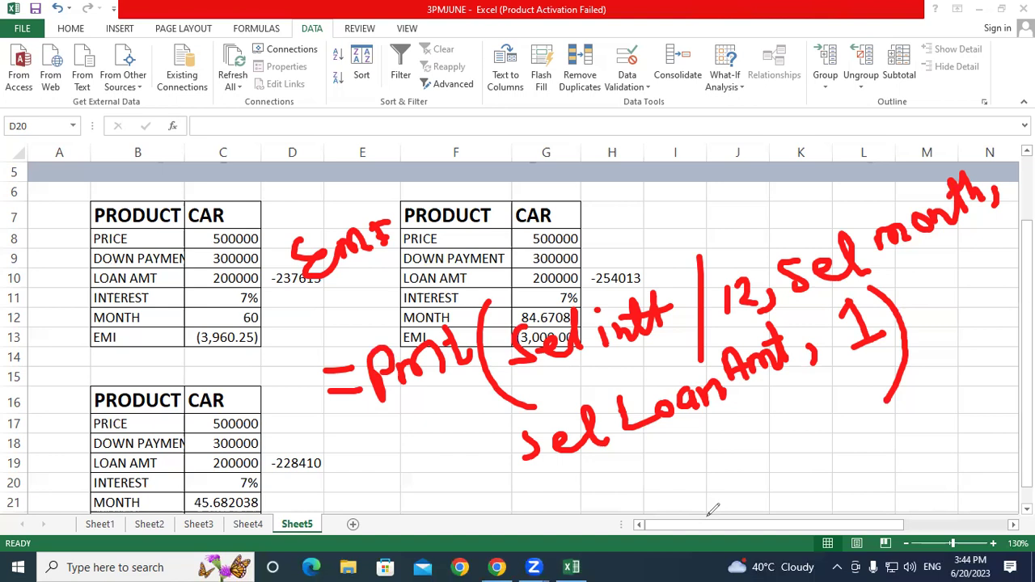
Erase the PMT notes and handwrite 'Data → What if Analysis' across the top.
key(e)
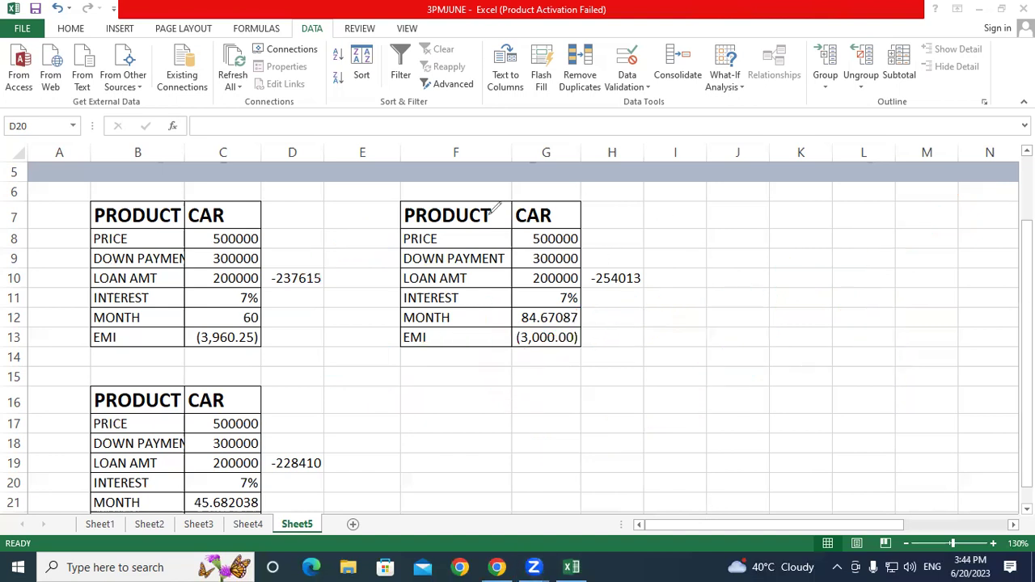
drag(363, 148, 365, 188)
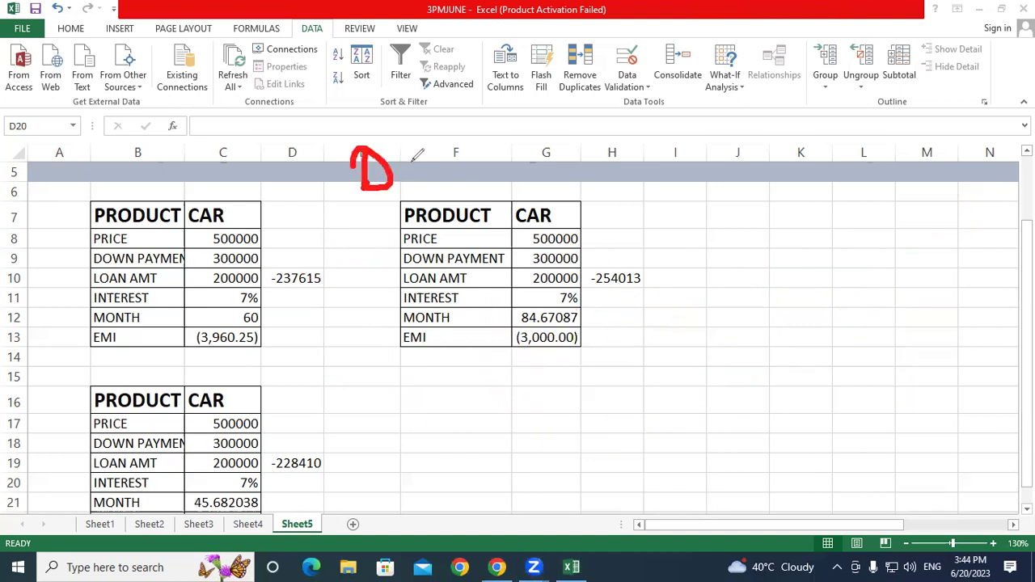
drag(415, 161, 421, 183)
mouse_move(431, 136)
mouse_down()
mouse_move(437, 188)
mouse_move(451, 152)
mouse_move(468, 173)
mouse_up()
mouse_move(502, 130)
mouse_down()
mouse_move(552, 151)
mouse_move(570, 173)
mouse_up()
mouse_move(611, 137)
mouse_down()
mouse_move(647, 135)
mouse_move(697, 166)
mouse_move(700, 146)
mouse_move(739, 151)
mouse_up()
mouse_move(742, 114)
mouse_down()
mouse_move(747, 157)
mouse_move(768, 121)
mouse_move(779, 150)
mouse_up()
drag(818, 107, 803, 178)
mouse_move(785, 134)
mouse_down()
mouse_move(816, 129)
mouse_move(845, 95)
mouse_move(868, 134)
mouse_move(854, 111)
mouse_move(920, 121)
mouse_up()
drag(926, 62, 980, 113)
mouse_move(986, 78)
mouse_down()
mouse_move(971, 146)
mouse_move(996, 101)
mouse_move(1029, 93)
mouse_up()
click(994, 58)
click(476, 296)
Handwrite 'Goal seek' beside the second table and underline it.
mouse_move(476, 298)
mouse_down()
mouse_move(517, 324)
mouse_move(519, 338)
mouse_up()
mouse_move(547, 296)
mouse_down()
mouse_move(592, 296)
mouse_move(603, 312)
mouse_up()
mouse_move(651, 268)
mouse_down()
mouse_move(640, 294)
mouse_move(665, 264)
mouse_move(676, 286)
mouse_move(689, 280)
mouse_move(701, 239)
mouse_up()
mouse_move(693, 277)
mouse_down()
mouse_move(700, 237)
mouse_move(722, 263)
mouse_up()
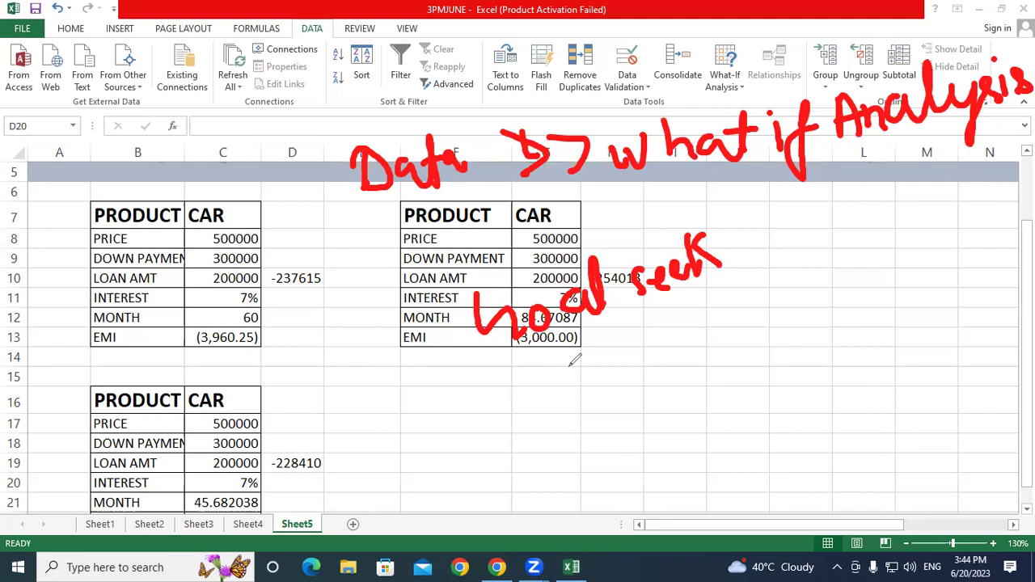
drag(506, 354, 716, 283)
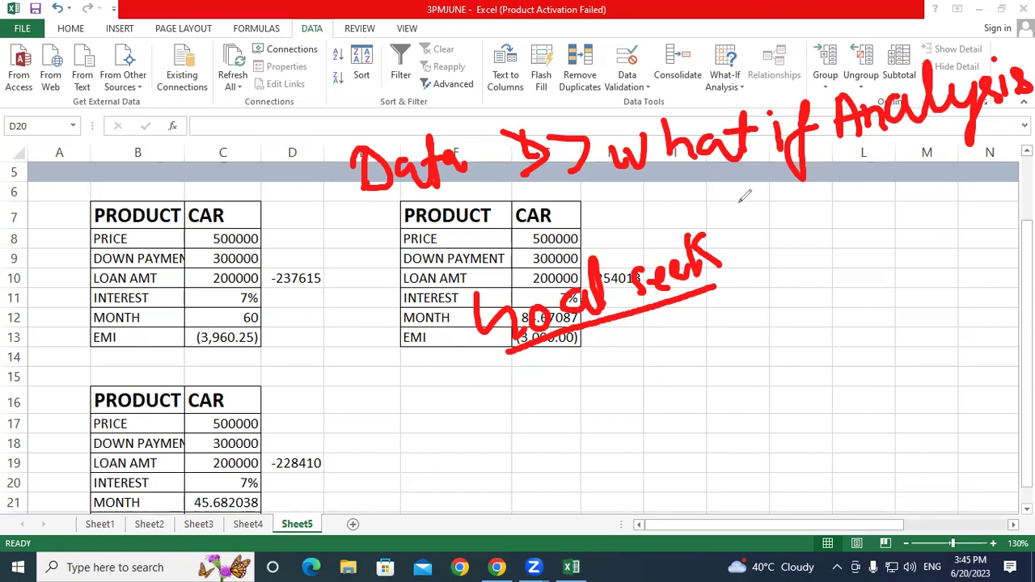
List the numbered Goal Seek fields: Set cell, To value, By changing, with answer lines.
mouse_move(578, 364)
mouse_down()
mouse_move(577, 389)
mouse_move(571, 355)
mouse_move(630, 370)
mouse_move(614, 370)
mouse_move(668, 361)
mouse_up()
drag(673, 314, 679, 368)
mouse_move(657, 331)
mouse_down()
mouse_move(695, 322)
mouse_move(737, 345)
mouse_move(782, 314)
mouse_move(783, 333)
mouse_up()
mouse_move(580, 410)
mouse_down()
mouse_move(603, 438)
mouse_move(621, 430)
mouse_move(604, 404)
mouse_move(668, 393)
mouse_move(647, 437)
mouse_move(668, 409)
mouse_move(694, 411)
mouse_move(719, 365)
mouse_move(737, 394)
mouse_up()
mouse_move(742, 348)
mouse_down()
mouse_move(767, 395)
mouse_move(781, 360)
mouse_move(786, 393)
mouse_move(817, 378)
mouse_up()
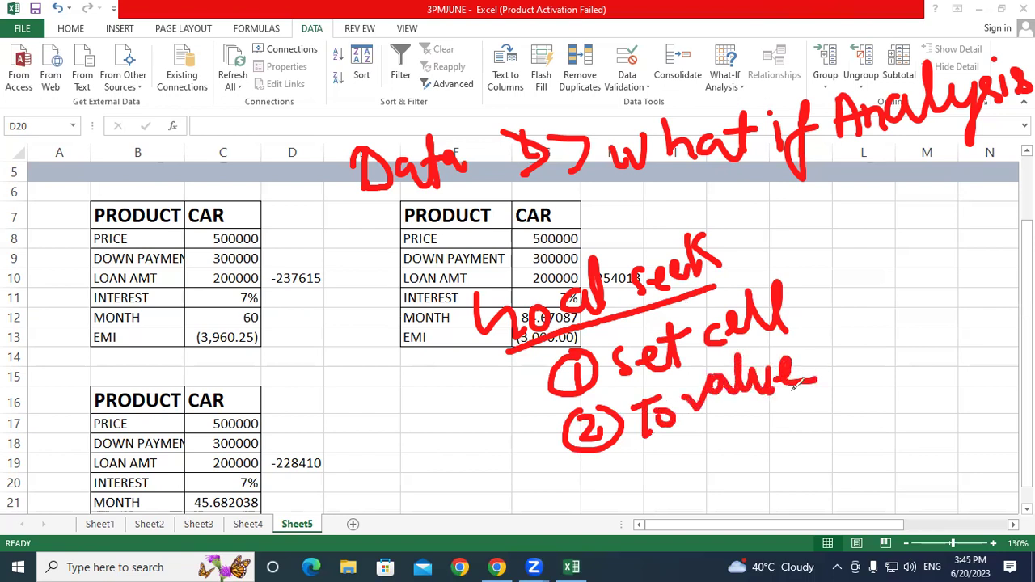
mouse_move(606, 464)
mouse_down()
mouse_move(607, 497)
mouse_move(618, 453)
mouse_move(674, 442)
mouse_up()
drag(677, 453, 665, 517)
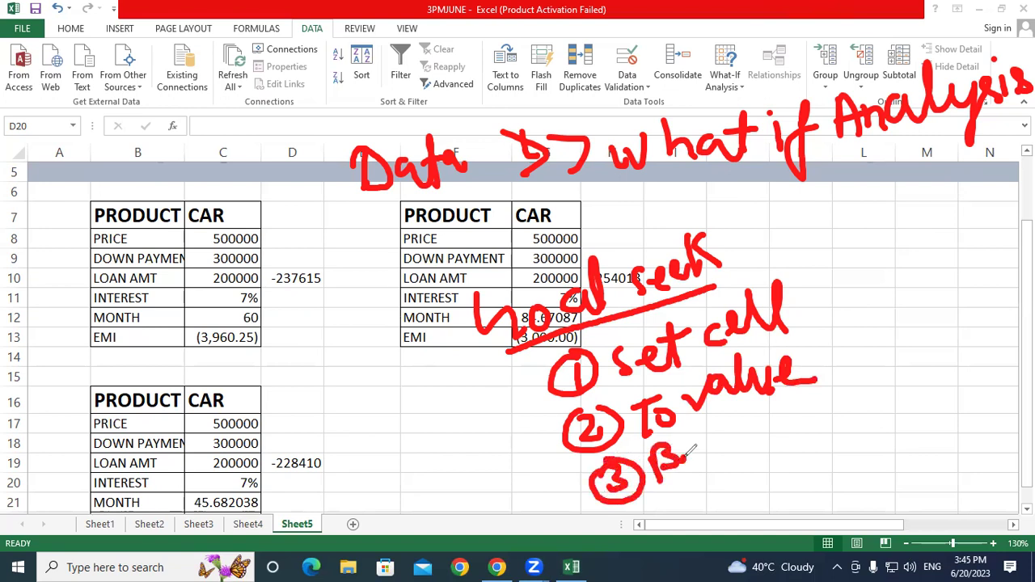
mouse_move(728, 439)
mouse_down()
mouse_move(733, 454)
mouse_move(769, 418)
mouse_move(778, 429)
mouse_move(811, 404)
mouse_move(796, 463)
mouse_up()
drag(821, 409, 833, 425)
mouse_move(819, 388)
mouse_down()
mouse_move(839, 403)
mouse_move(861, 397)
mouse_move(845, 473)
mouse_up()
drag(891, 387, 935, 368)
drag(841, 340, 900, 306)
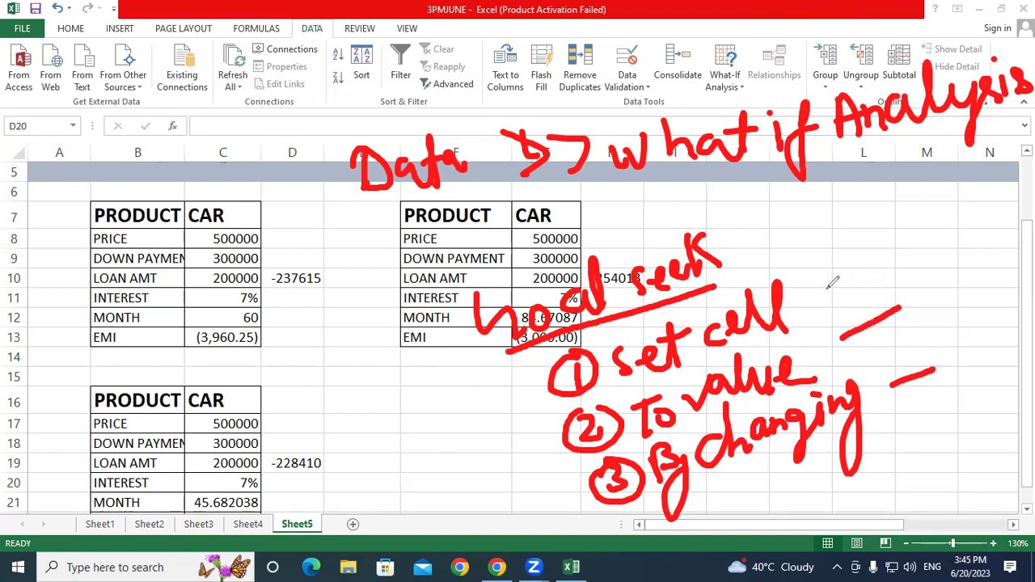
drag(825, 290, 902, 259)
Annotate answers (EMI cell, target amount, month cell), tick the first table, then clear all ink.
mouse_move(851, 223)
mouse_down()
mouse_move(838, 258)
mouse_move(881, 243)
mouse_move(899, 252)
mouse_move(917, 236)
mouse_up()
mouse_move(939, 182)
mouse_down()
mouse_move(932, 217)
mouse_move(972, 183)
mouse_move(985, 204)
mouse_up()
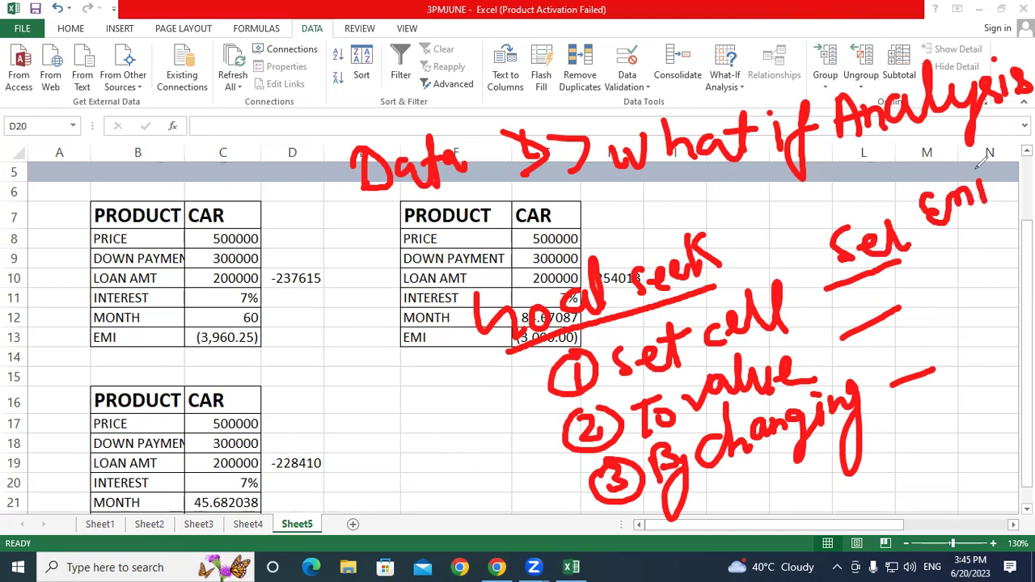
mouse_move(875, 276)
mouse_down()
mouse_move(891, 273)
mouse_move(888, 314)
mouse_move(971, 252)
mouse_move(982, 266)
mouse_move(1006, 234)
mouse_move(1002, 276)
mouse_up()
mouse_move(904, 331)
mouse_down()
mouse_move(889, 362)
mouse_move(937, 339)
mouse_move(946, 309)
mouse_move(955, 350)
mouse_move(989, 300)
mouse_move(1017, 297)
mouse_move(1020, 269)
mouse_move(1015, 278)
mouse_move(1034, 286)
mouse_up()
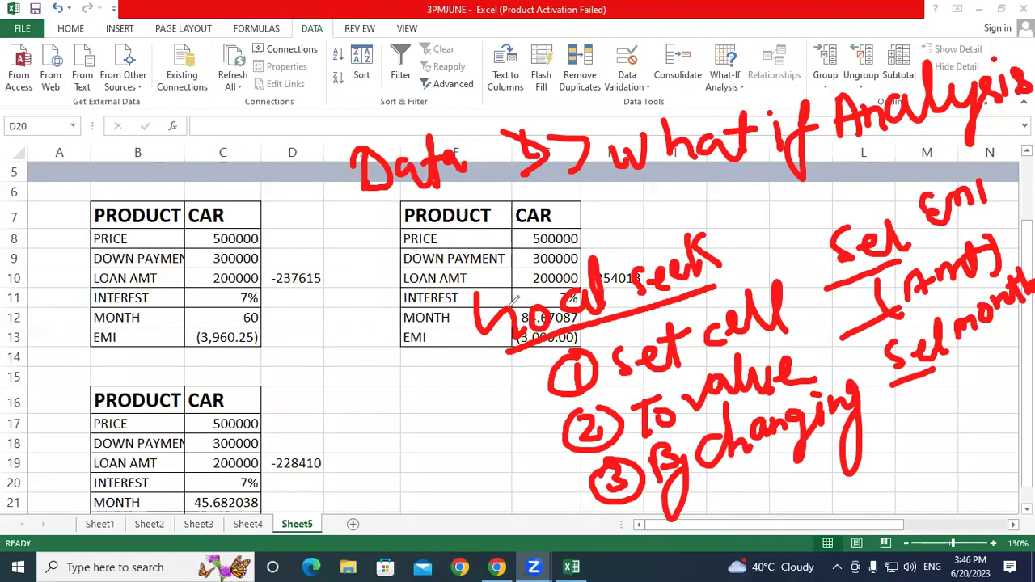
drag(142, 190, 191, 169)
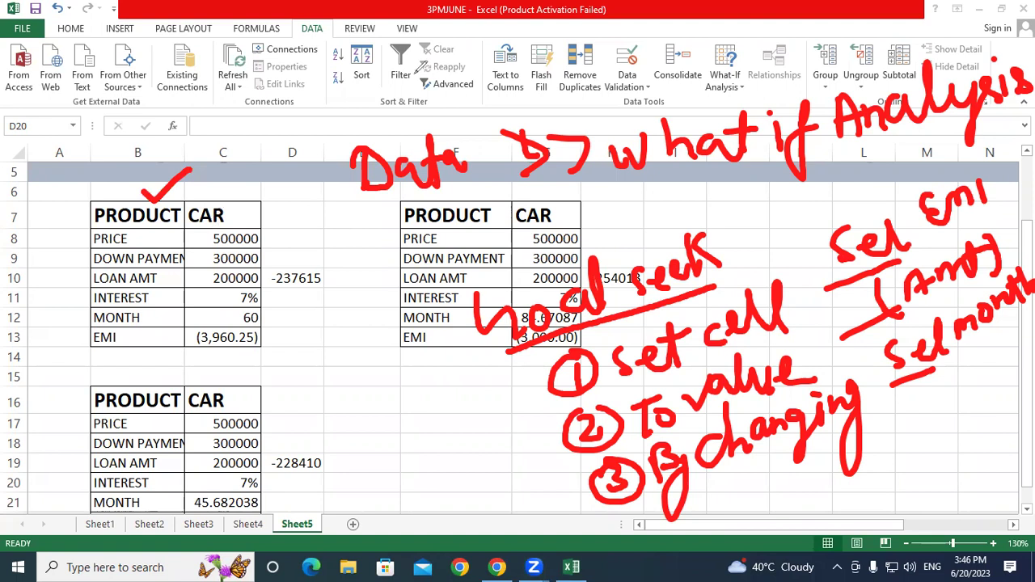
key(Escape)
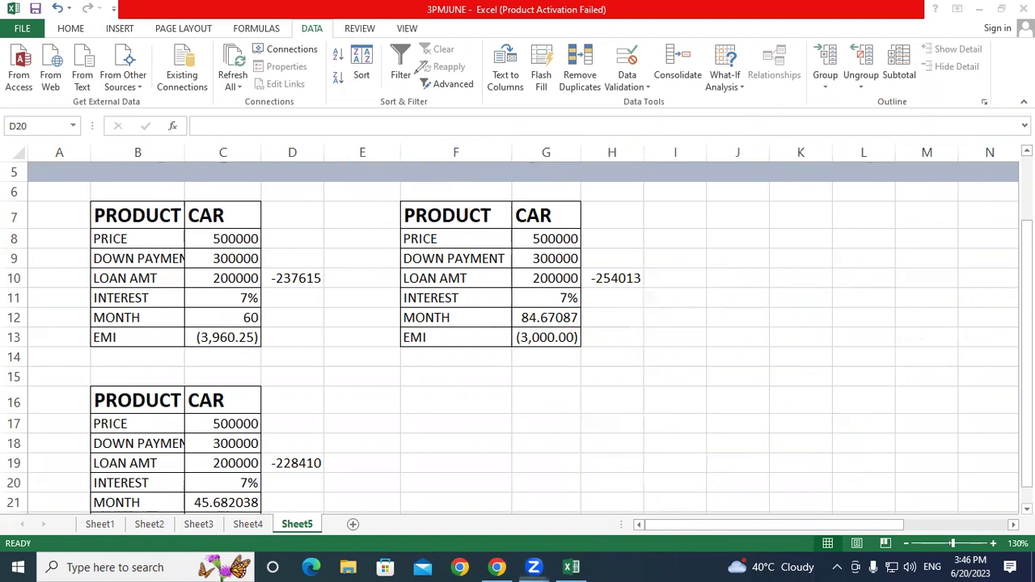